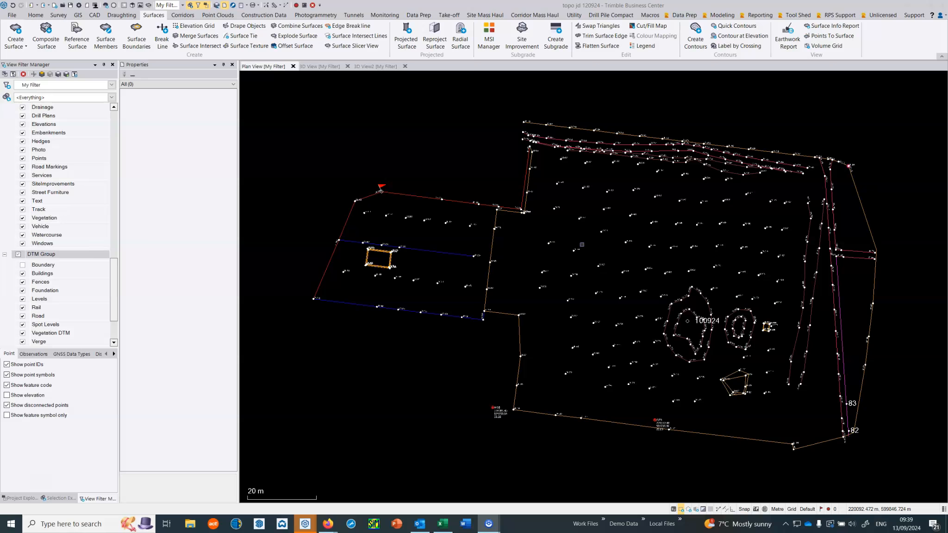
- Examine the survey's spot levels, breaklines and building outlines across both parts of the site
{"action": "scroll", "coordinate": [668, 151], "scroll_direction": "up", "scroll_amount": 3}
{"action": "left_click", "coordinate": [495, 195]}
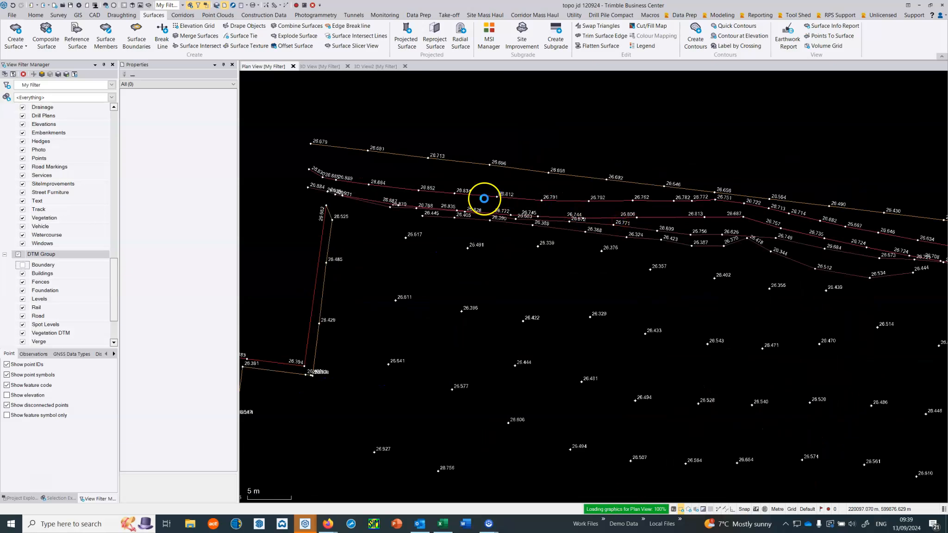
{"action": "scroll", "coordinate": [495, 196], "scroll_direction": "up", "scroll_amount": 3}
{"action": "scroll", "coordinate": [691, 231], "scroll_direction": "down", "scroll_amount": 3}
{"action": "scroll", "coordinate": [514, 224], "scroll_direction": "down", "scroll_amount": 3}
{"action": "middle_click_drag", "start_coordinate": [512, 220], "coordinate": [681, 190]}
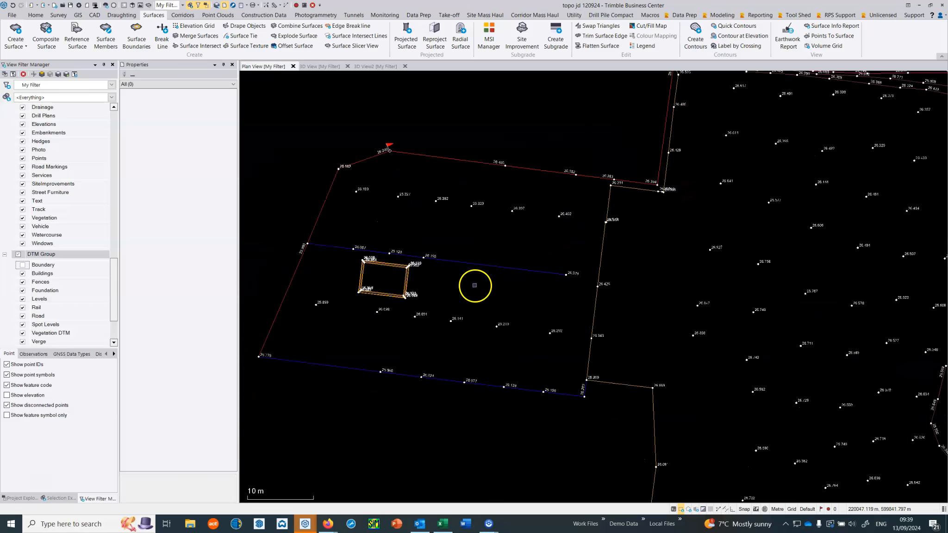
{"action": "scroll", "coordinate": [475, 285], "scroll_direction": "up", "scroll_amount": 3}
{"action": "middle_click_drag", "start_coordinate": [562, 286], "coordinate": [393, 218]}
{"action": "scroll", "coordinate": [434, 245], "scroll_direction": "down", "scroll_amount": 3}
{"action": "middle_click_drag", "start_coordinate": [746, 231], "coordinate": [603, 247]}
{"action": "scroll", "coordinate": [587, 284], "scroll_direction": "up", "scroll_amount": 3}
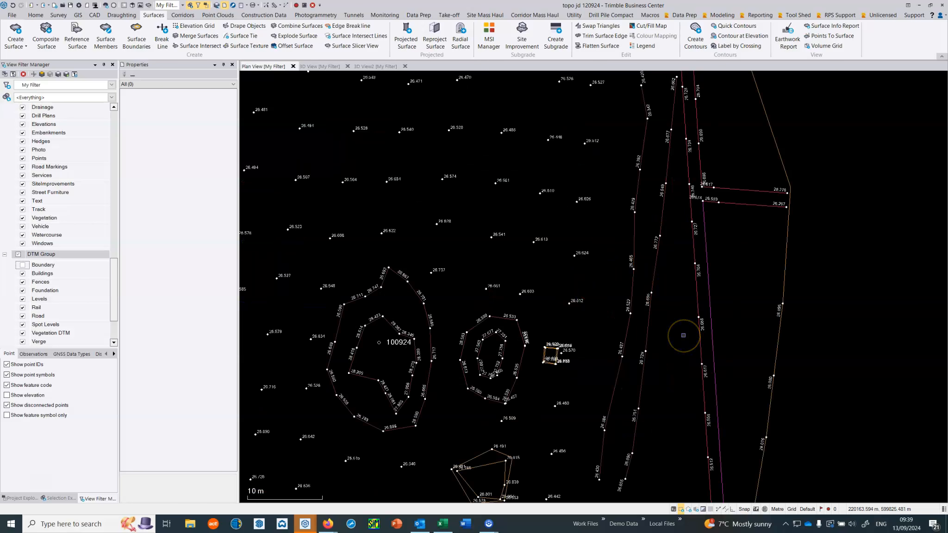
{"action": "scroll", "coordinate": [659, 321], "scroll_direction": "down", "scroll_amount": 2}
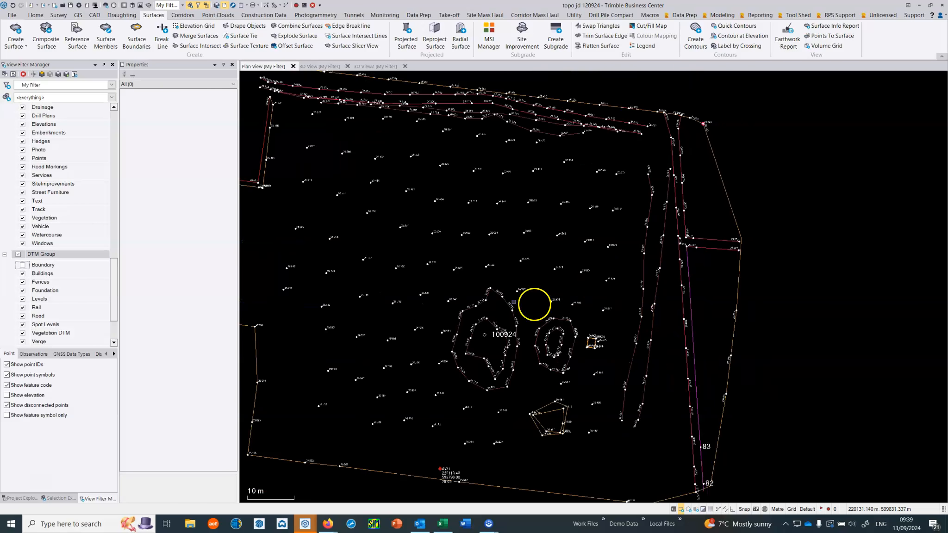
{"action": "middle_click_drag", "start_coordinate": [514, 304], "coordinate": [658, 339]}
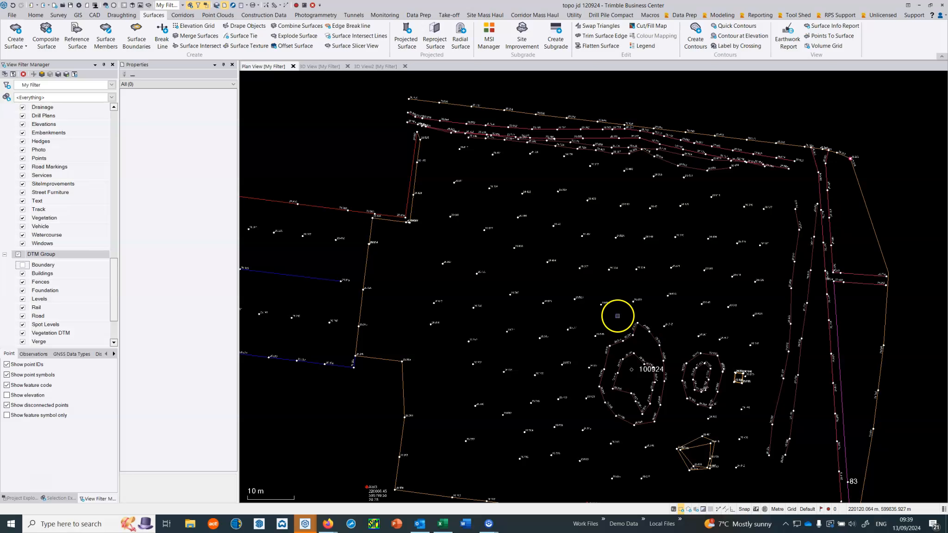
- Show the Design layer to view the proposed outline over the survey, and hide it again
{"action": "left_click_drag", "start_coordinate": [114, 274], "coordinate": [117, 256]}
{"action": "left_click", "coordinate": [23, 141]}
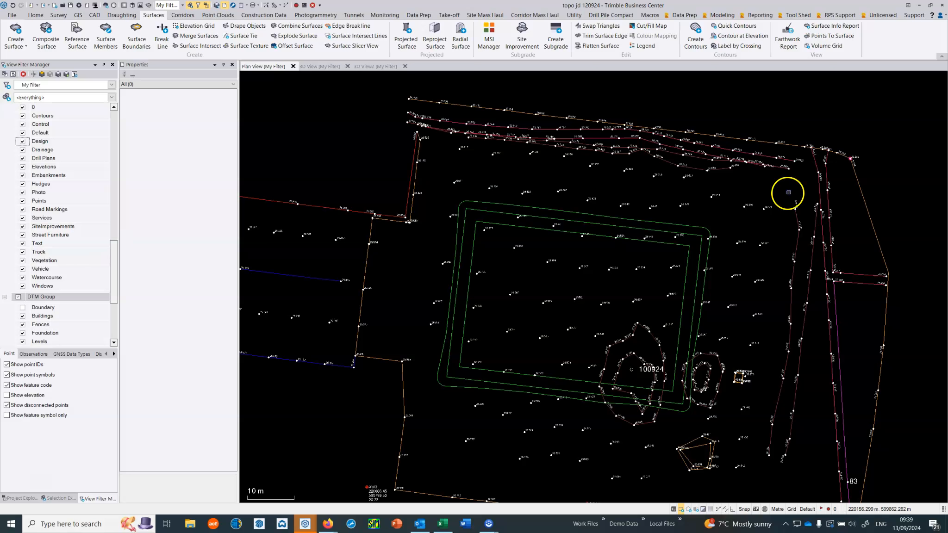
{"action": "scroll", "coordinate": [785, 193], "scroll_direction": "up", "scroll_amount": 3}
{"action": "middle_click_drag", "start_coordinate": [782, 193], "coordinate": [748, 224]}
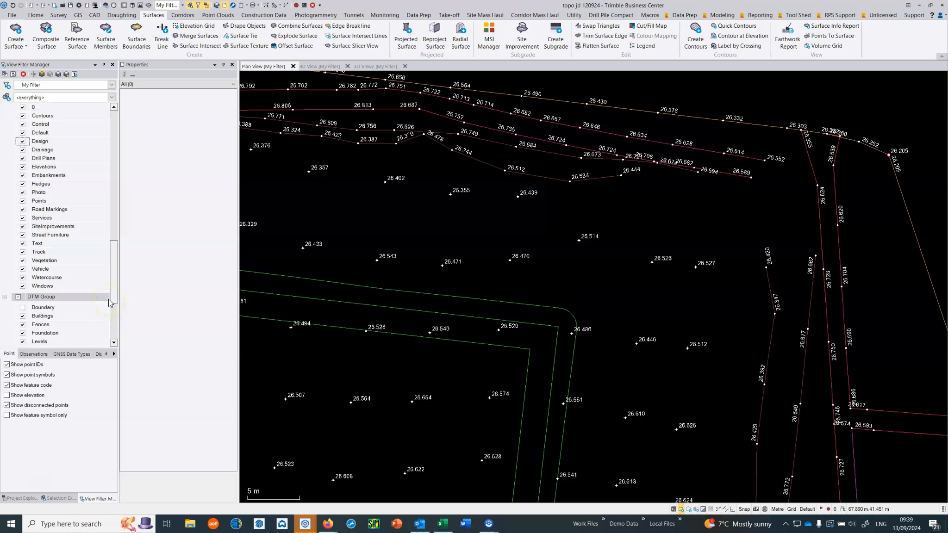
{"action": "left_click", "coordinate": [22, 141]}
- Turn on the Boundary layer in the DTM Group and check how its lines join the ends of the survey strings
{"action": "scroll", "coordinate": [372, 338], "scroll_direction": "down", "scroll_amount": 2}
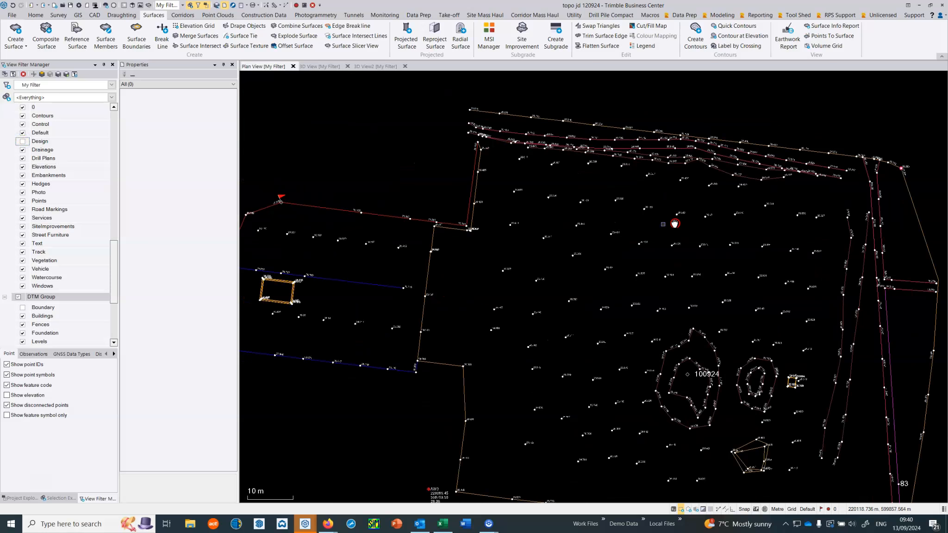
{"action": "scroll", "coordinate": [420, 276], "scroll_direction": "up", "scroll_amount": 2}
{"action": "middle_click_drag", "start_coordinate": [385, 274], "coordinate": [577, 253]}
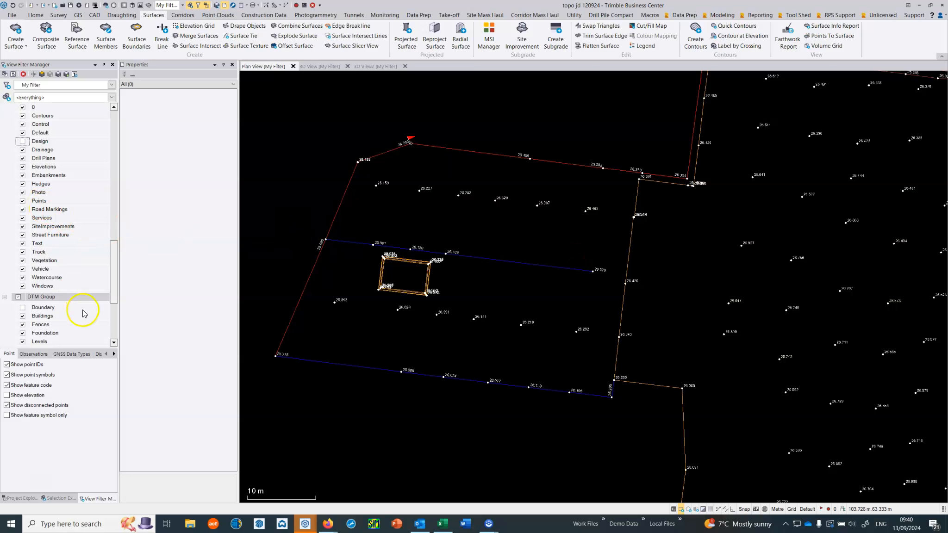
{"action": "left_click", "coordinate": [22, 308]}
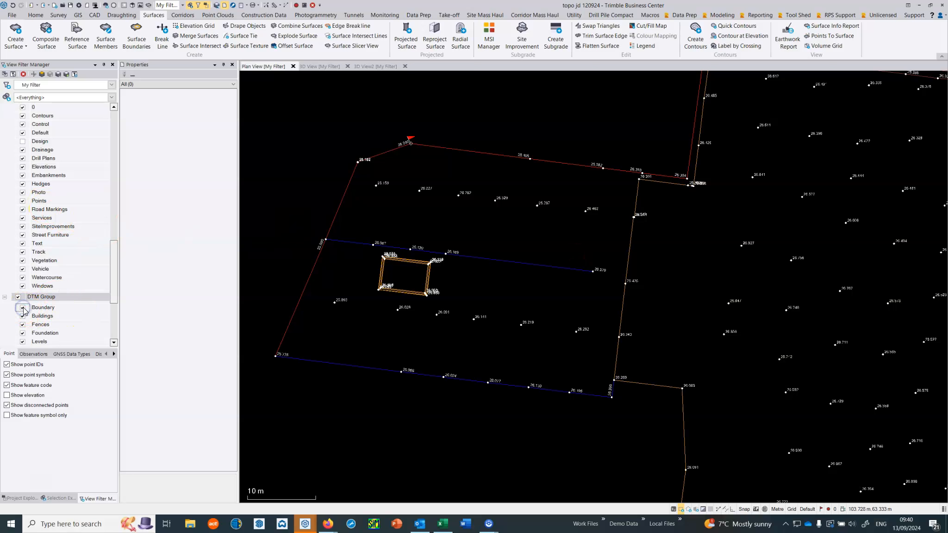
{"action": "scroll", "coordinate": [767, 334], "scroll_direction": "down", "scroll_amount": 1}
{"action": "middle_click_drag", "start_coordinate": [768, 334], "coordinate": [550, 486]}
{"action": "scroll", "coordinate": [478, 248], "scroll_direction": "up", "scroll_amount": 2}
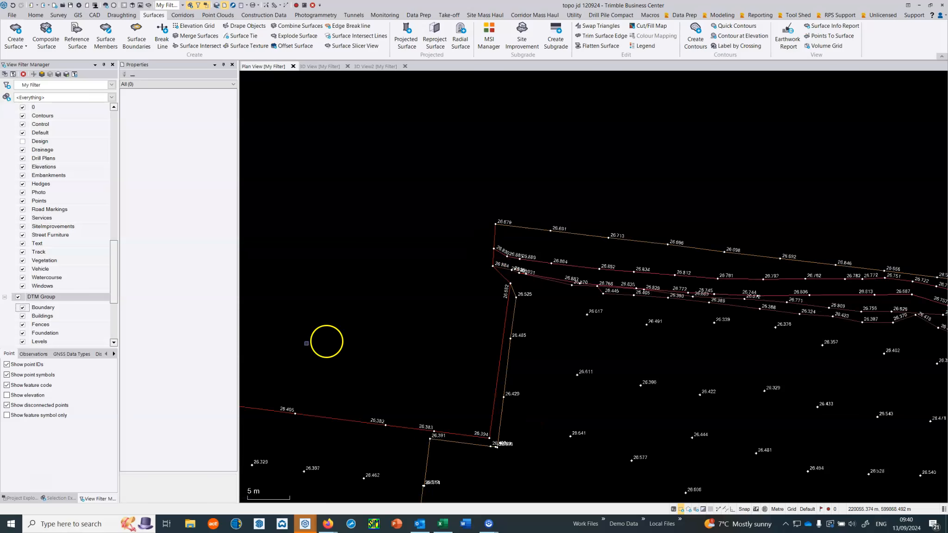
{"action": "left_click", "coordinate": [23, 306]}
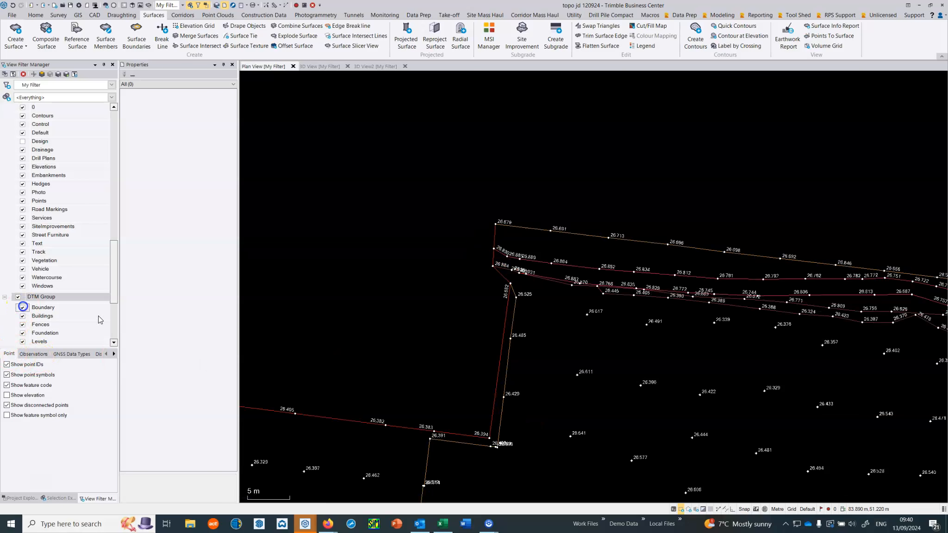
{"action": "scroll", "coordinate": [508, 296], "scroll_direction": "up", "scroll_amount": 3}
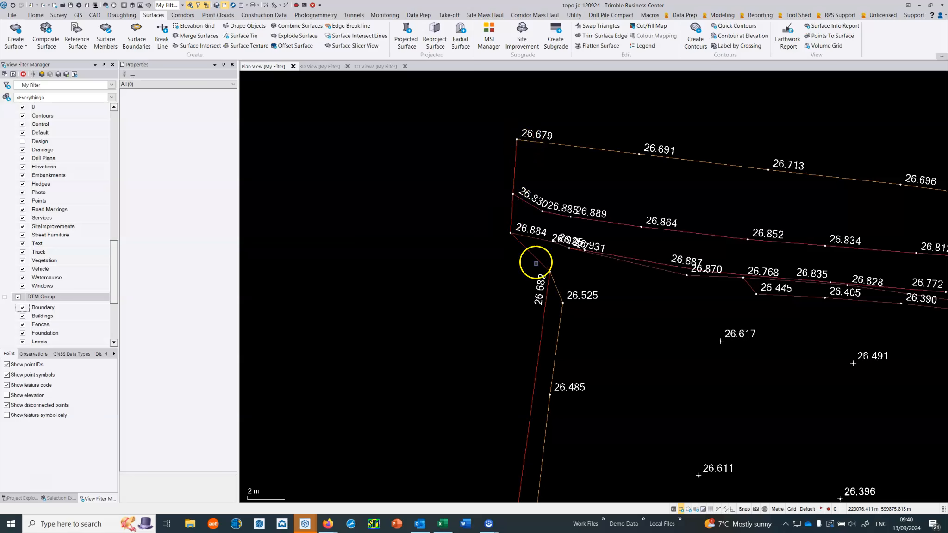
{"action": "scroll", "coordinate": [539, 266], "scroll_direction": "down", "scroll_amount": 5}
- Start a new line string on the Boundary layer with its surface sharpness set to Sharp and texture boundary
{"action": "scroll", "coordinate": [614, 283], "scroll_direction": "up", "scroll_amount": 5}
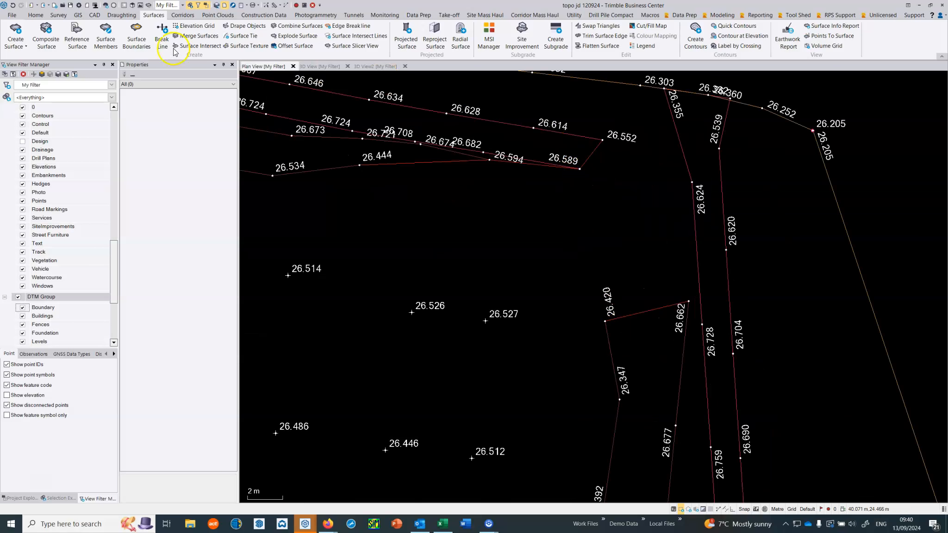
{"action": "left_click", "coordinate": [93, 17]}
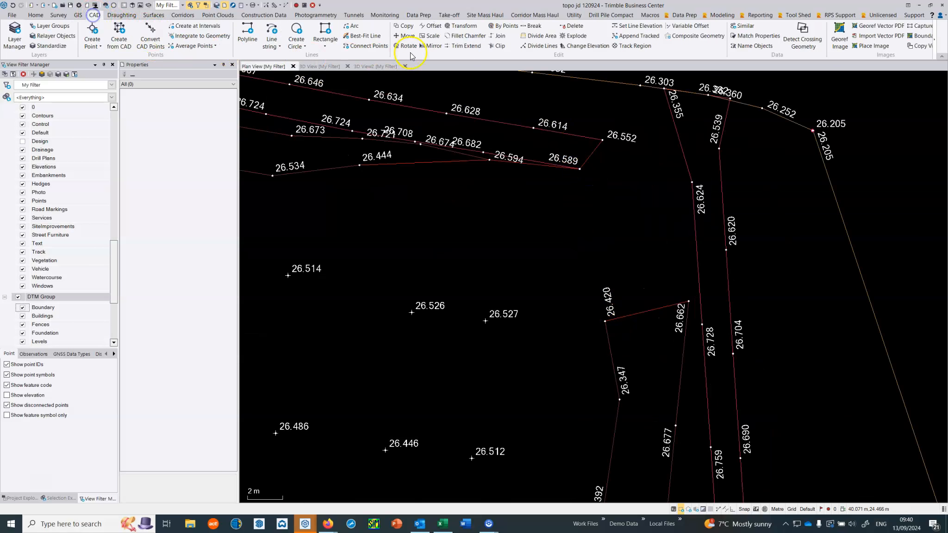
{"action": "left_click", "coordinate": [280, 36]}
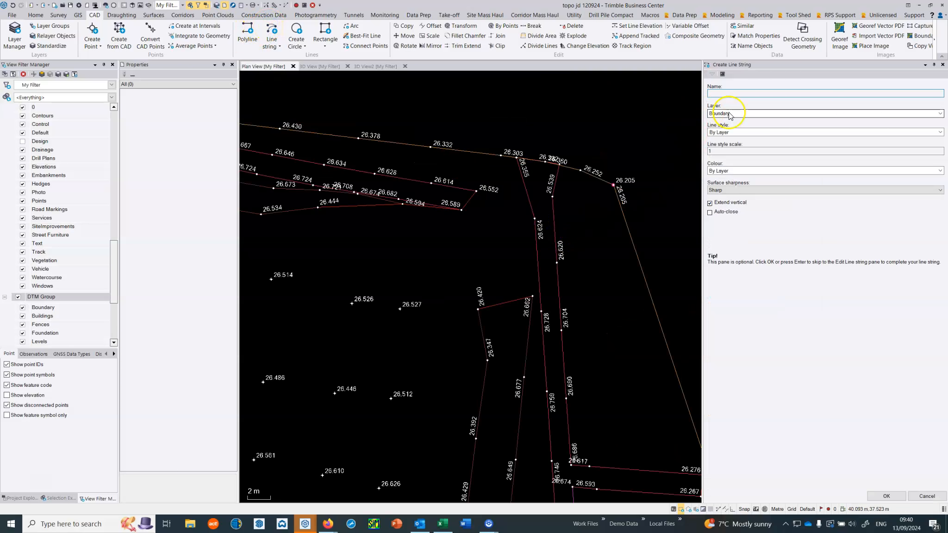
{"action": "left_click", "coordinate": [735, 190]}
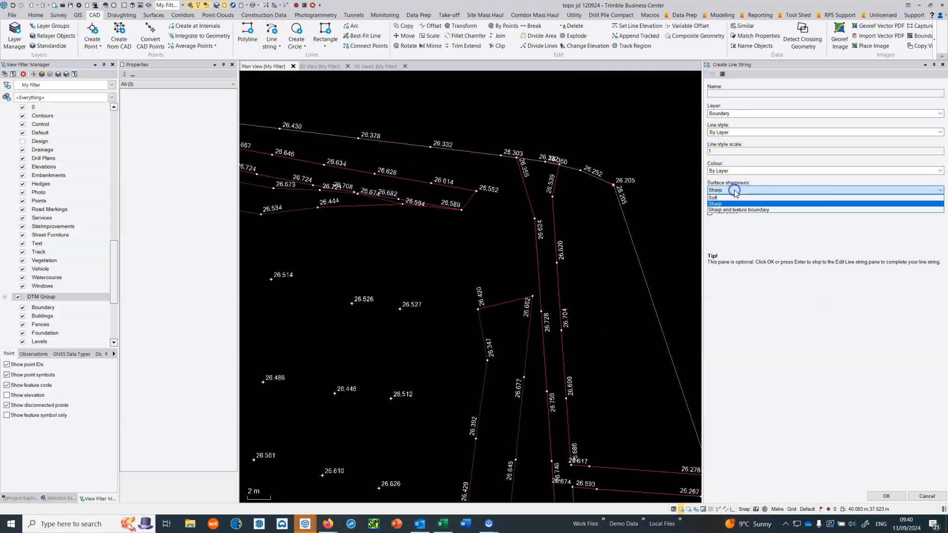
{"action": "left_click", "coordinate": [732, 209]}
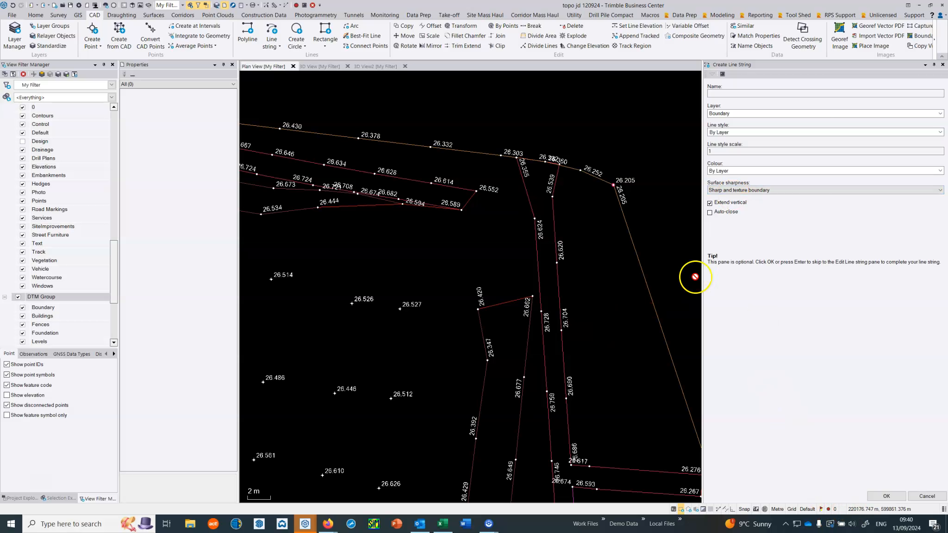
{"action": "left_click", "coordinate": [872, 495]}
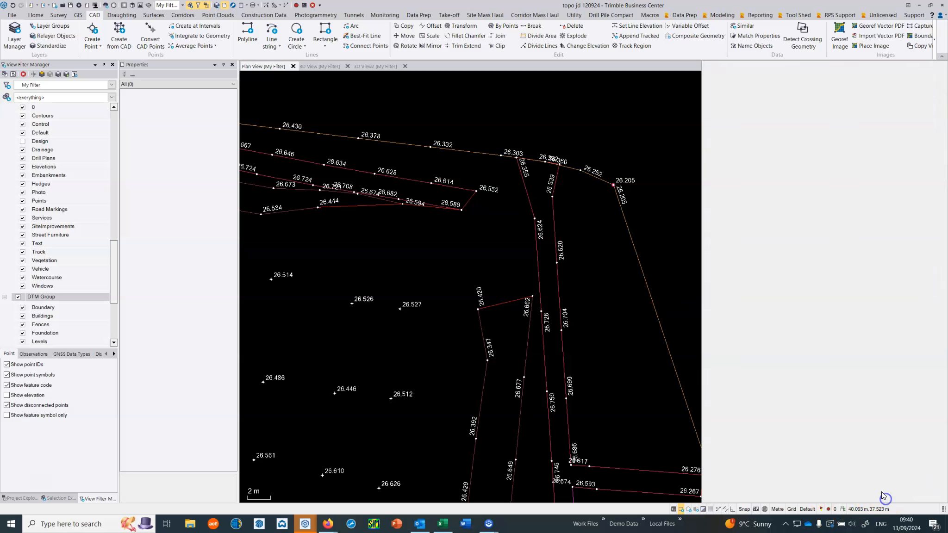
- Draw a straight segment from the 26.589 point to the 26.420 point, closing the gap near the site's north-east corner, and begin another line string
{"action": "left_click", "coordinate": [461, 212]}
{"action": "left_click", "coordinate": [477, 307]}
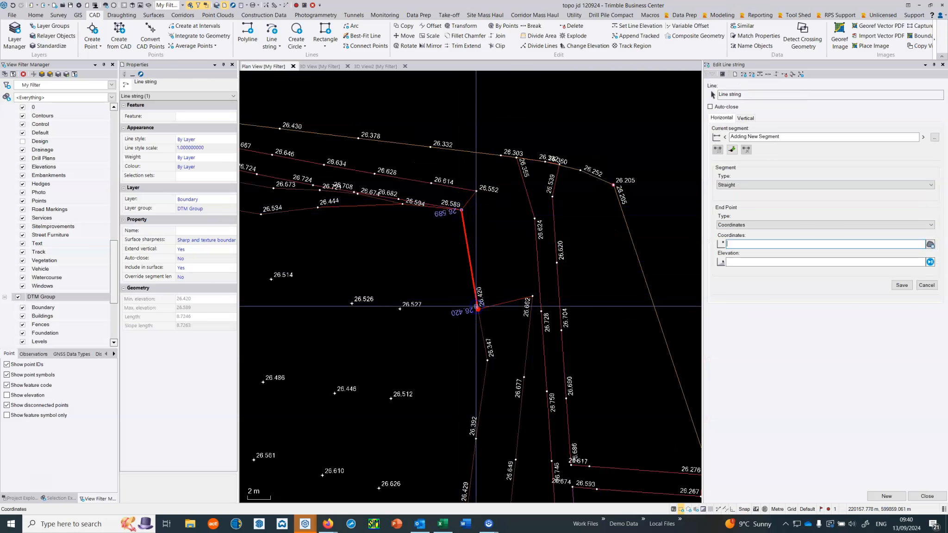
{"action": "scroll", "coordinate": [478, 308], "scroll_direction": "down", "scroll_amount": 3}
{"action": "right_click", "coordinate": [425, 250]}
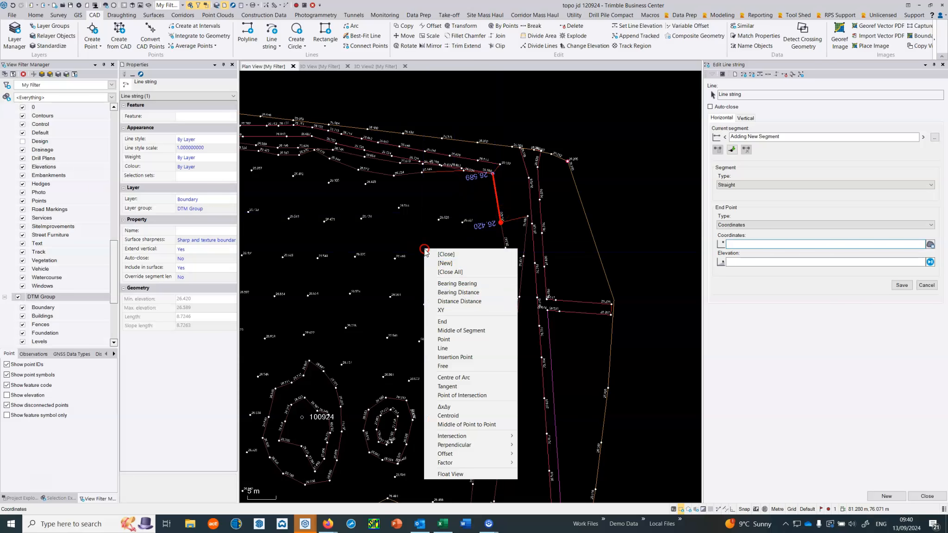
{"action": "left_click", "coordinate": [445, 263]}
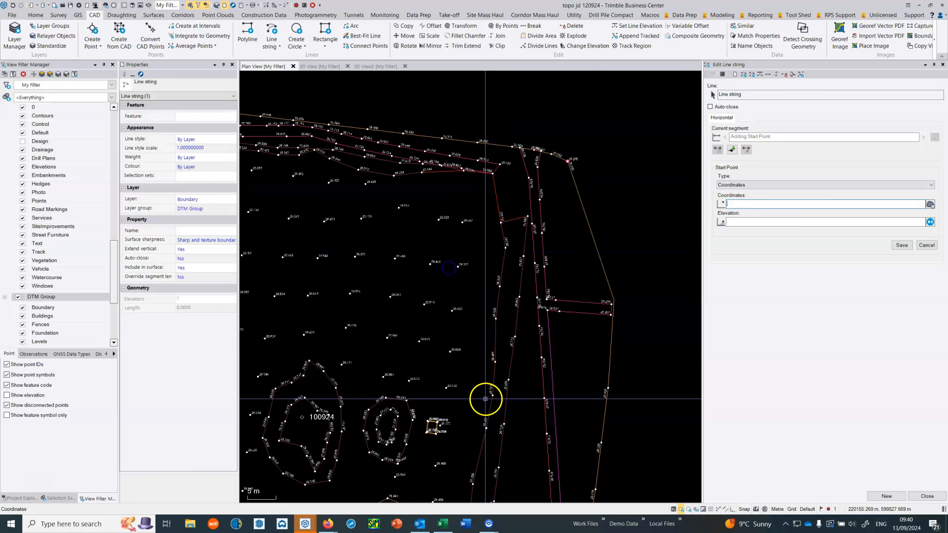
- Draw a boundary line string from the 26.430 point to the 27.106 fence corner and finish line creation
{"action": "middle_click_drag", "start_coordinate": [482, 397], "coordinate": [558, 145]}
{"action": "scroll", "coordinate": [539, 334], "scroll_direction": "up", "scroll_amount": 3}
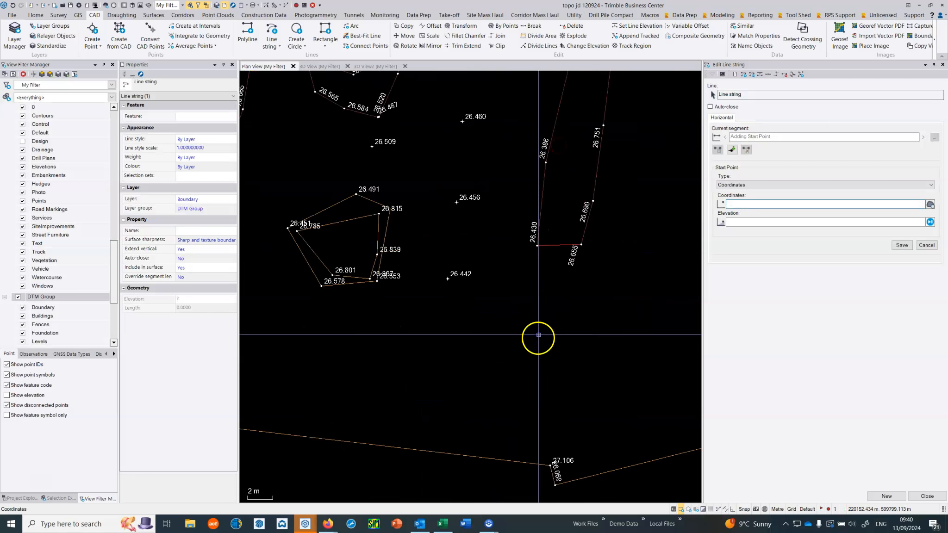
{"action": "left_click", "coordinate": [536, 246]}
{"action": "middle_click_drag", "start_coordinate": [509, 384], "coordinate": [508, 250]}
{"action": "scroll", "coordinate": [549, 316], "scroll_direction": "up", "scroll_amount": 3}
{"action": "left_click", "coordinate": [552, 337]}
{"action": "scroll", "coordinate": [525, 296], "scroll_direction": "down", "scroll_amount": 2}
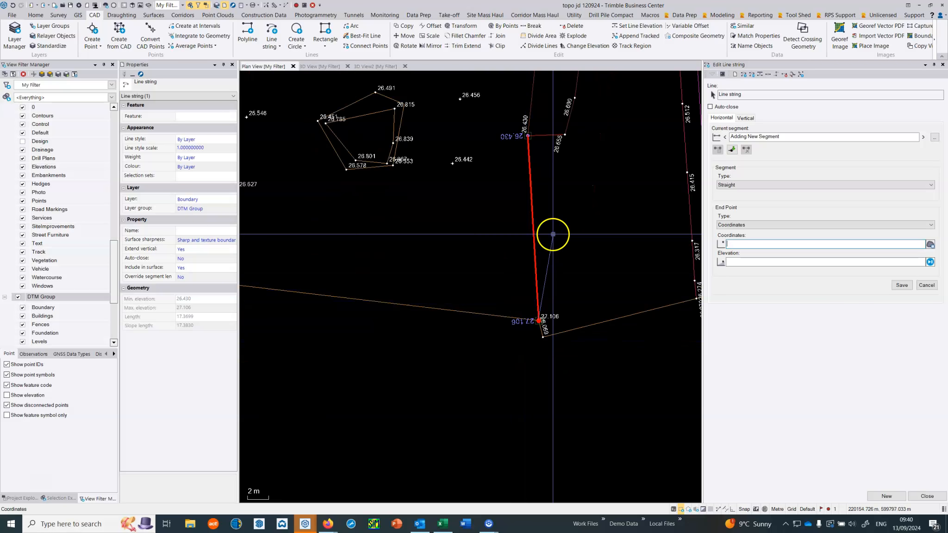
{"action": "left_click", "coordinate": [942, 64]}
- Select all line strings in the survey and set their surface sharpness to Sharp and texture boundary
{"action": "scroll", "coordinate": [617, 231], "scroll_direction": "down", "scroll_amount": 5}
{"action": "scroll", "coordinate": [712, 366], "scroll_direction": "down", "scroll_amount": 1}
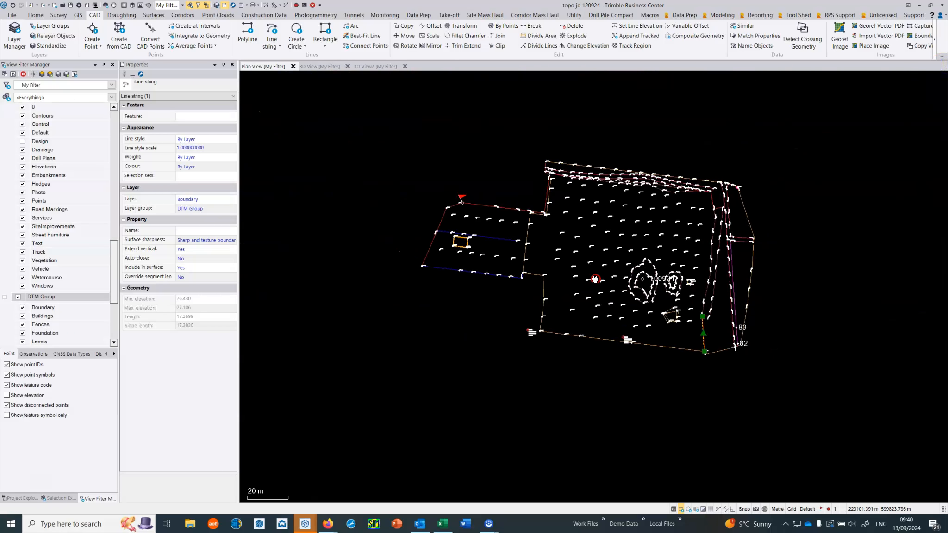
{"action": "left_click_drag", "start_coordinate": [372, 433], "coordinate": [820, 117]}
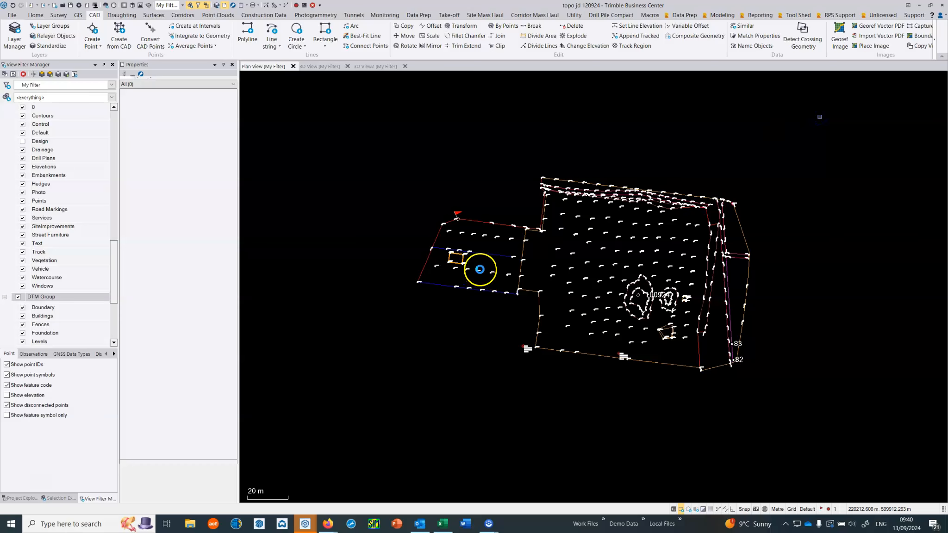
{"action": "left_click", "coordinate": [155, 90]}
{"action": "left_click", "coordinate": [145, 103]}
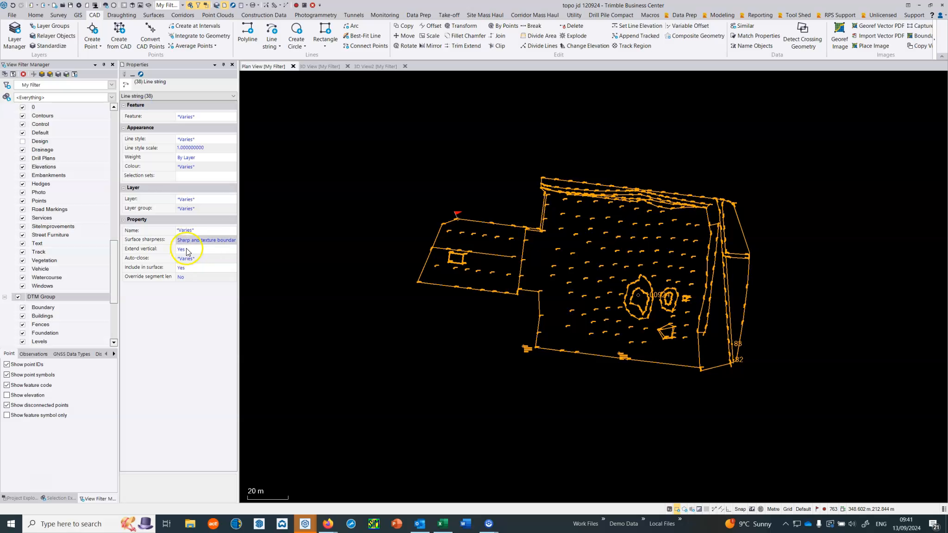
{"action": "left_click", "coordinate": [204, 240]}
{"action": "left_click", "coordinate": [194, 260]}
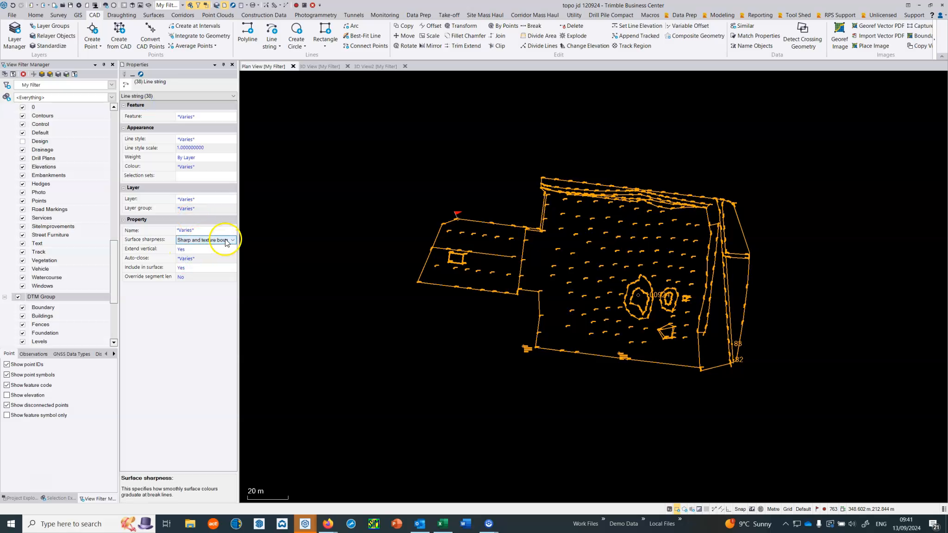
- Set the surface sharpness of the three Concrete Slab line strings along the small building outline to Sharp
{"action": "scroll", "coordinate": [456, 263], "scroll_direction": "up", "scroll_amount": 4}
{"action": "scroll", "coordinate": [456, 263], "scroll_direction": "up", "scroll_amount": 6}
{"action": "middle_click_drag", "start_coordinate": [408, 209], "coordinate": [448, 252]}
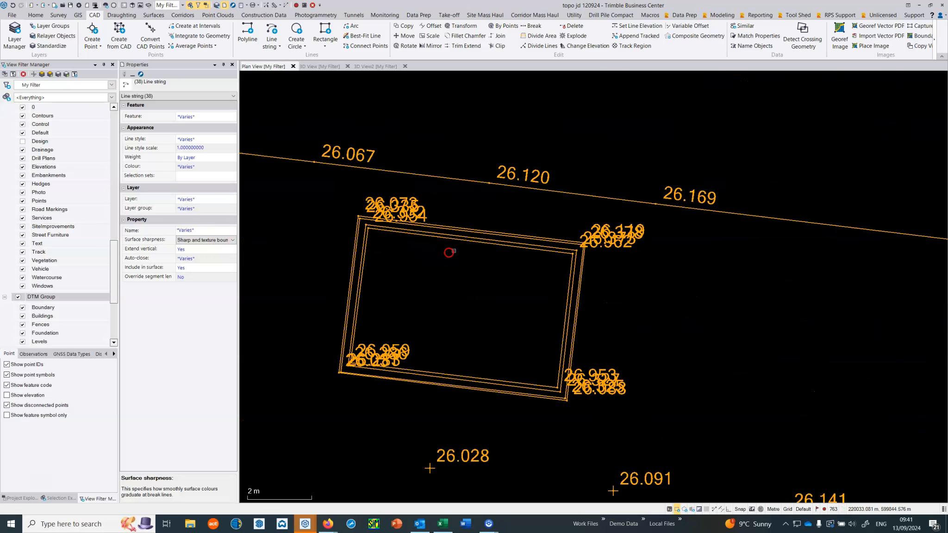
{"action": "scroll", "coordinate": [451, 251], "scroll_direction": "up", "scroll_amount": 3}
{"action": "left_click_drag", "start_coordinate": [548, 256], "coordinate": [504, 212]}
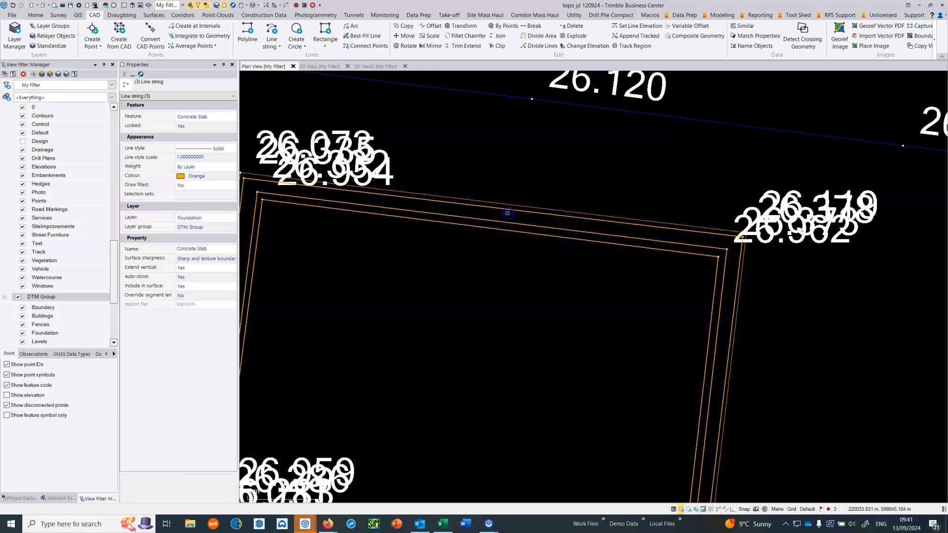
{"action": "left_click", "coordinate": [208, 259]}
{"action": "left_click", "coordinate": [200, 272]}
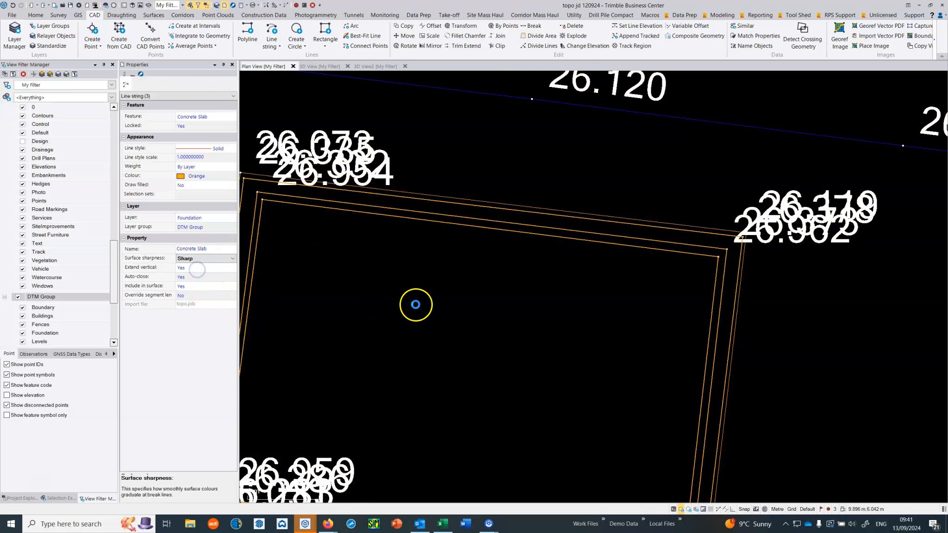
{"action": "scroll", "coordinate": [418, 299], "scroll_direction": "down", "scroll_amount": 4}
{"action": "scroll", "coordinate": [419, 296], "scroll_direction": "down", "scroll_amount": 3}
{"action": "left_click", "coordinate": [627, 322]}
- Add the two newly drawn boundary line strings on the site's east side to the Topo concrete surface as members
{"action": "scroll", "coordinate": [626, 321], "scroll_direction": "down", "scroll_amount": 6}
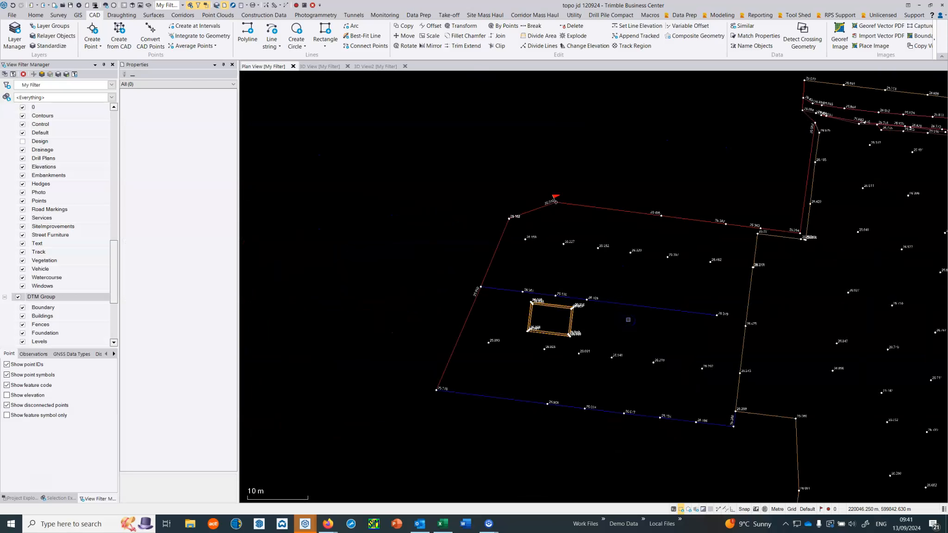
{"action": "middle_click_drag", "start_coordinate": [727, 296], "coordinate": [471, 244]}
{"action": "scroll", "coordinate": [554, 246], "scroll_direction": "down", "scroll_amount": 2}
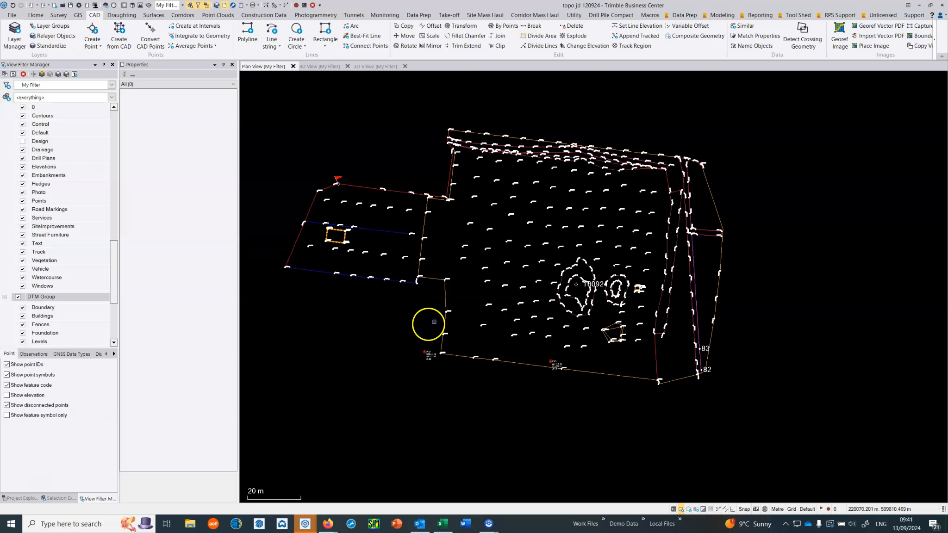
{"action": "left_click", "coordinate": [656, 338]}
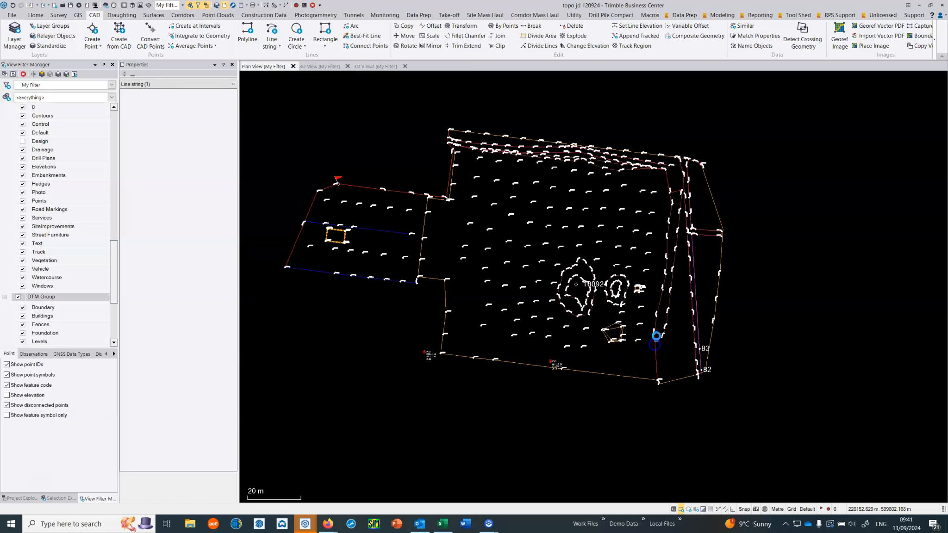
{"action": "scroll", "coordinate": [659, 217], "scroll_direction": "up", "scroll_amount": 2}
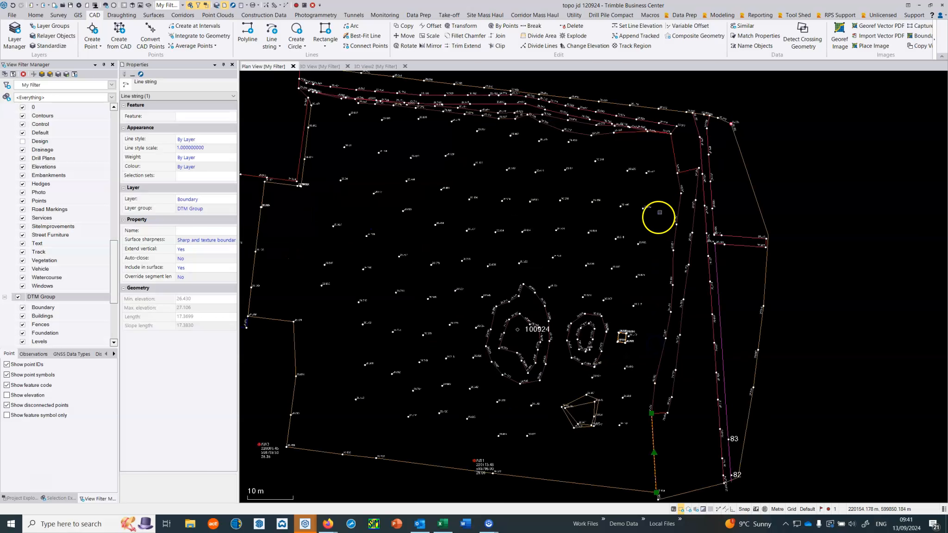
{"action": "left_click", "coordinate": [672, 140]}
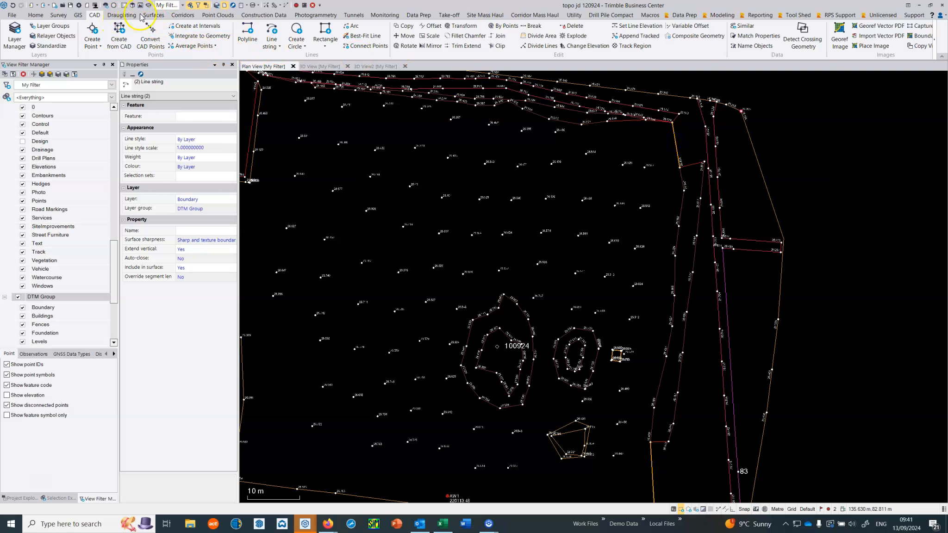
{"action": "left_click", "coordinate": [159, 16]}
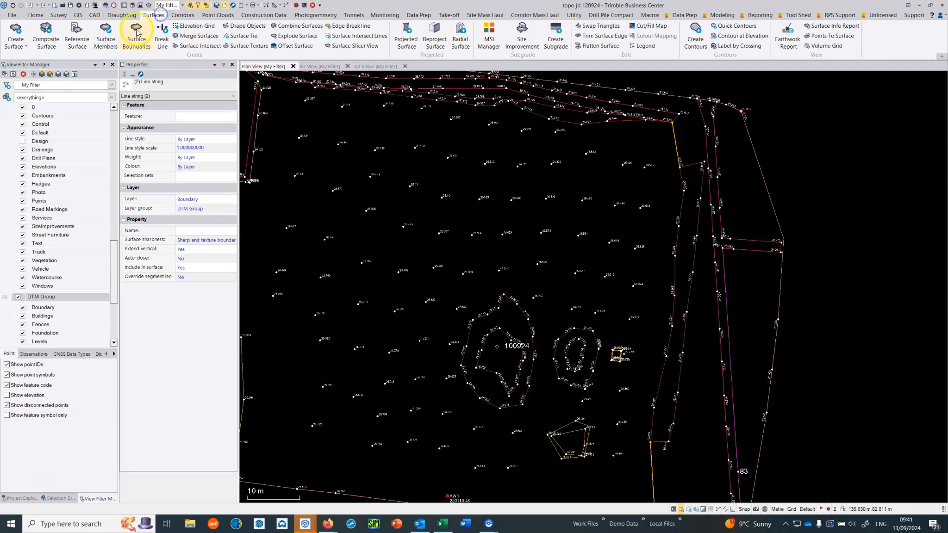
{"action": "left_click", "coordinate": [105, 39]}
{"action": "left_click", "coordinate": [718, 93]}
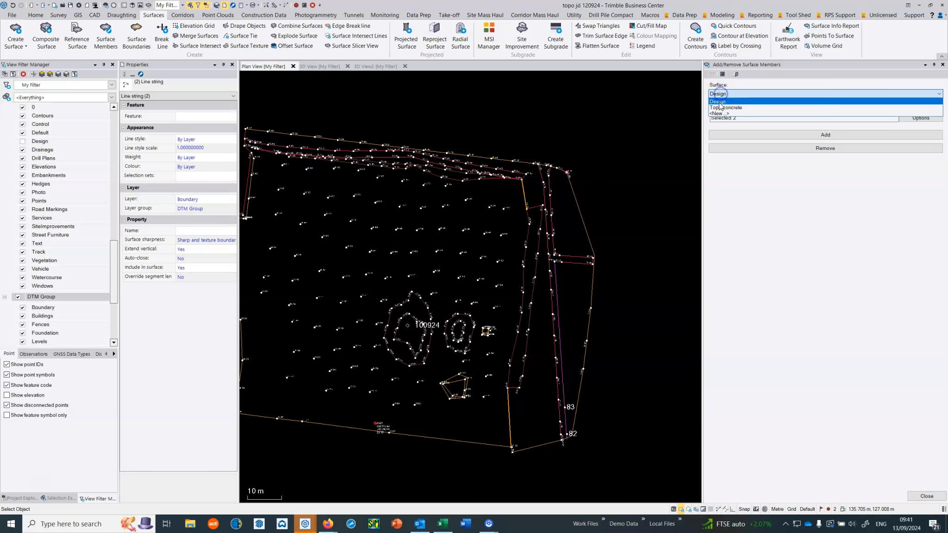
{"action": "left_click", "coordinate": [719, 108]}
{"action": "left_click", "coordinate": [725, 135]}
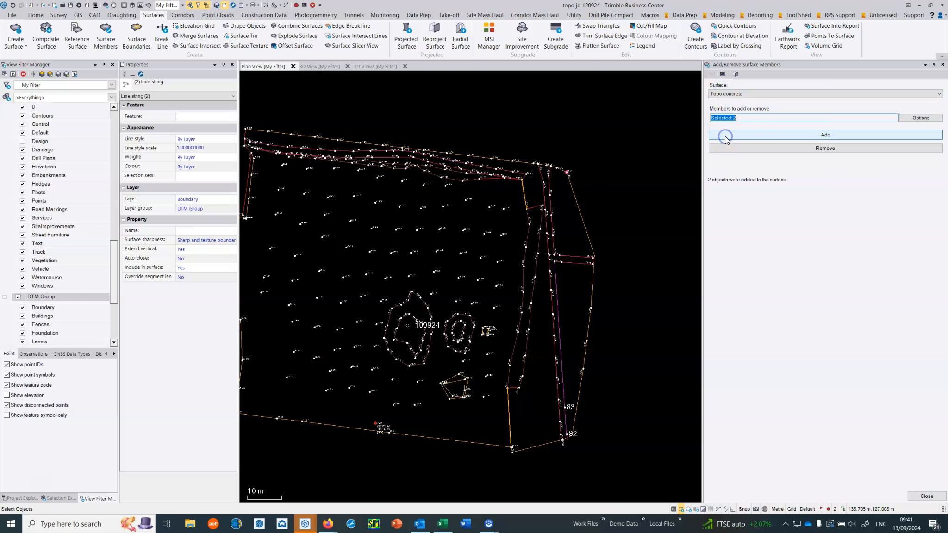
{"action": "left_click", "coordinate": [941, 66]}
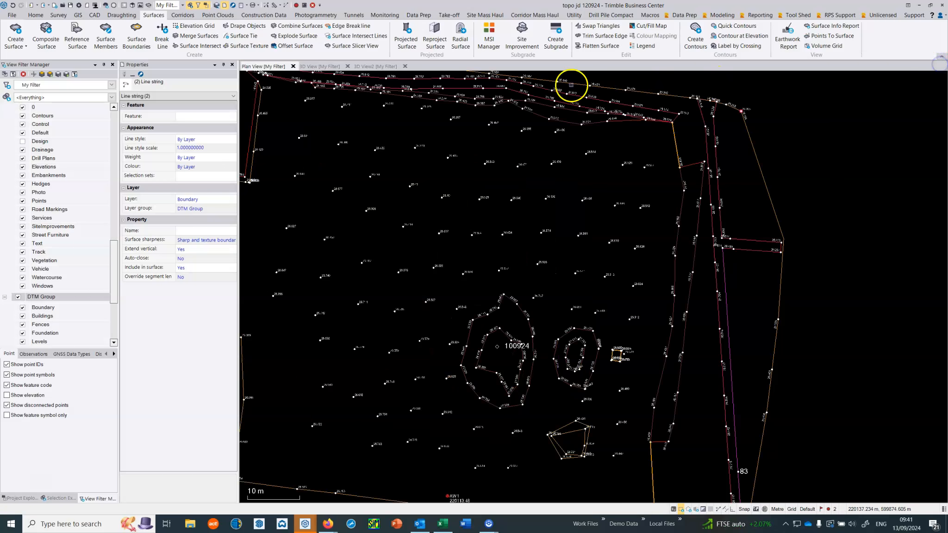
- Review the 180, 200, 220, 300 and 400 mm subgrade adjustments under Offsets to Design Formation in the Material and Site Improvement Manager
{"action": "scroll", "coordinate": [518, 245], "scroll_direction": "down", "scroll_amount": 2}
{"action": "middle_click_drag", "start_coordinate": [518, 244], "coordinate": [645, 257]}
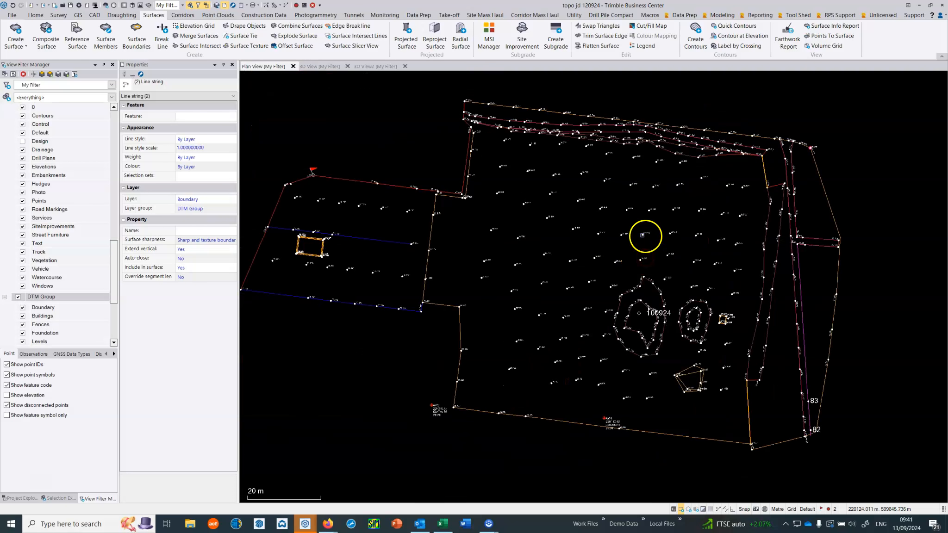
{"action": "left_click", "coordinate": [486, 41]}
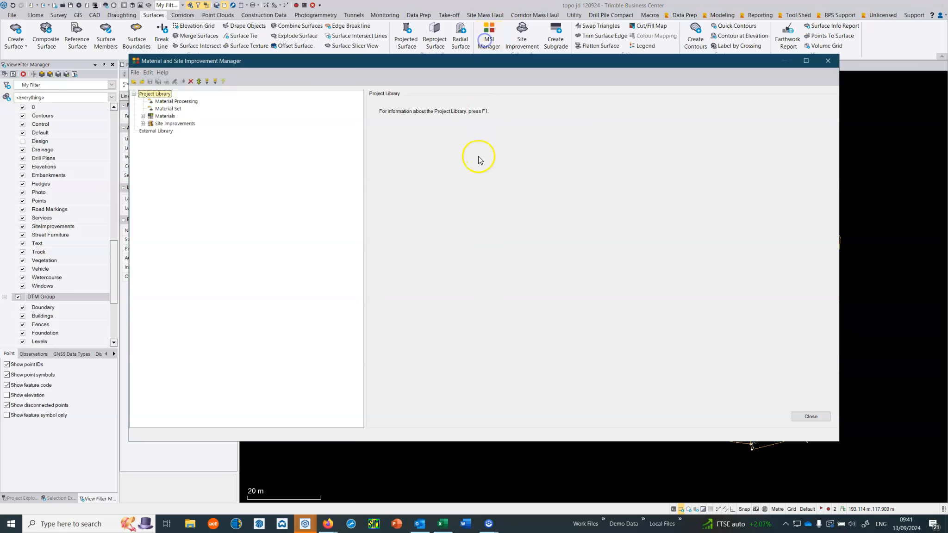
{"action": "left_click", "coordinate": [142, 124]}
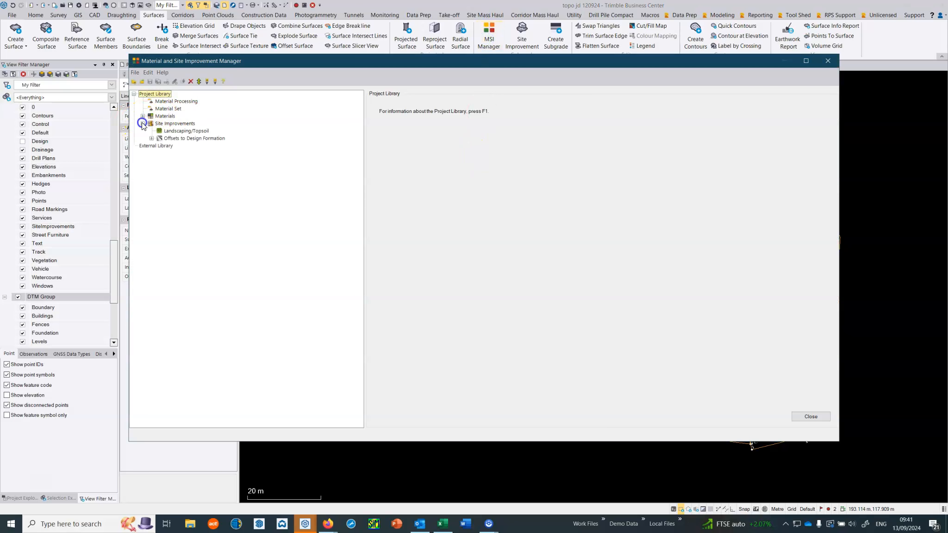
{"action": "left_click", "coordinate": [152, 138]}
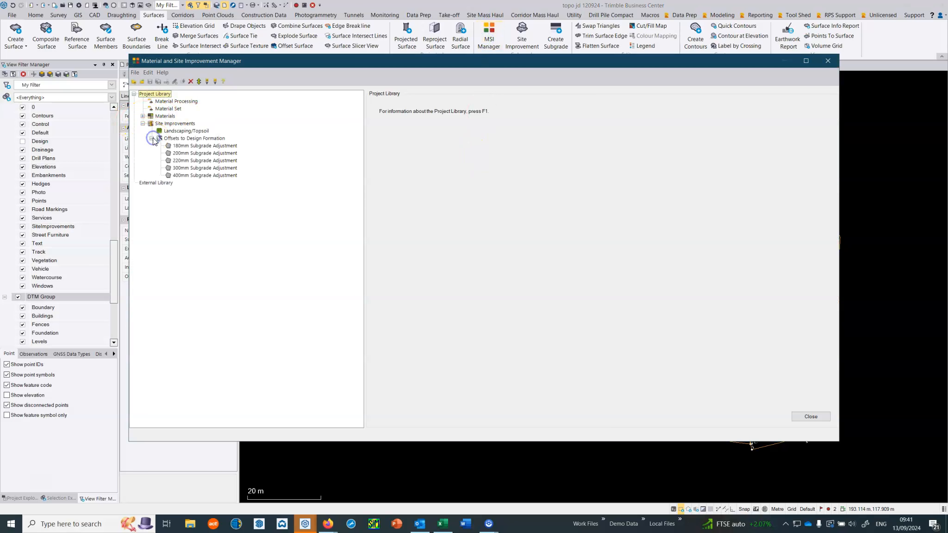
{"action": "left_click", "coordinate": [181, 138]}
{"action": "left_click", "coordinate": [180, 145]}
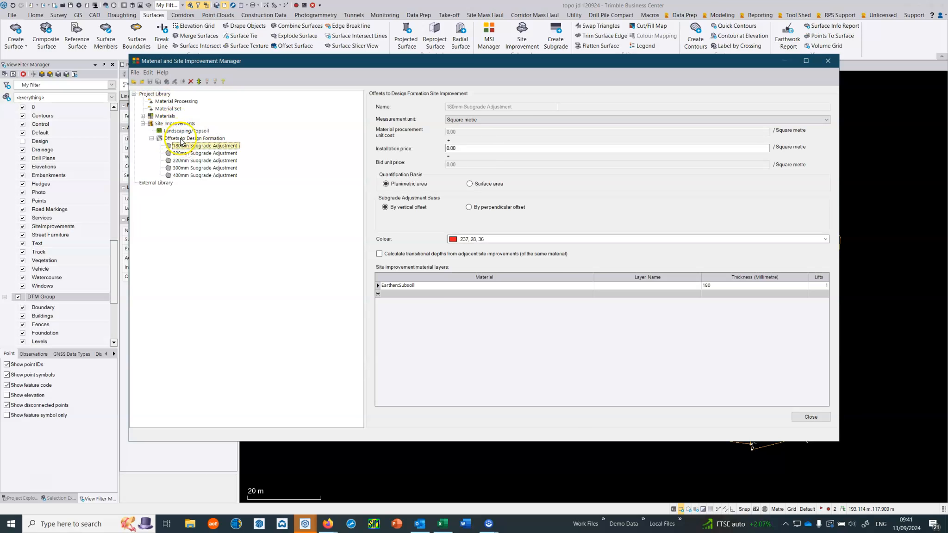
{"action": "left_click", "coordinate": [182, 139]}
{"action": "left_click", "coordinate": [194, 146]}
{"action": "left_click", "coordinate": [198, 153]}
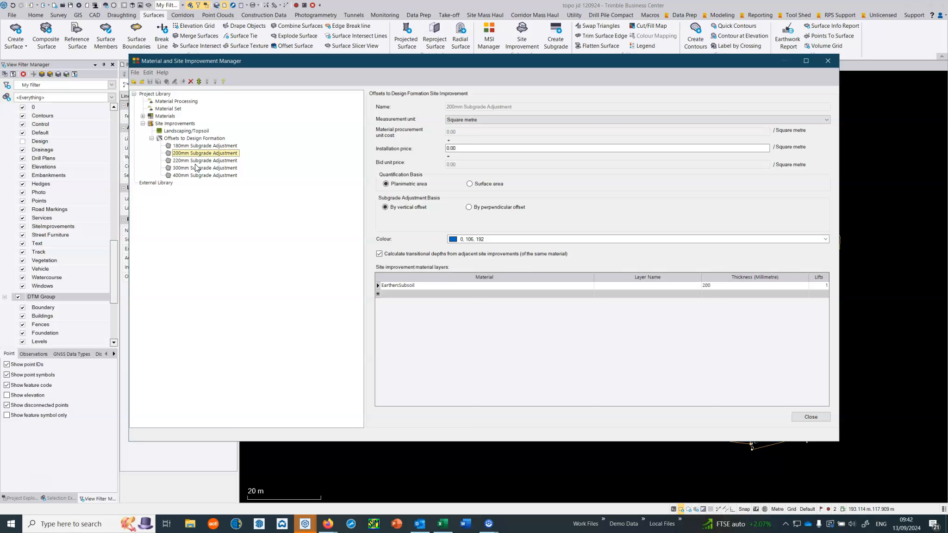
{"action": "left_click", "coordinate": [206, 161]}
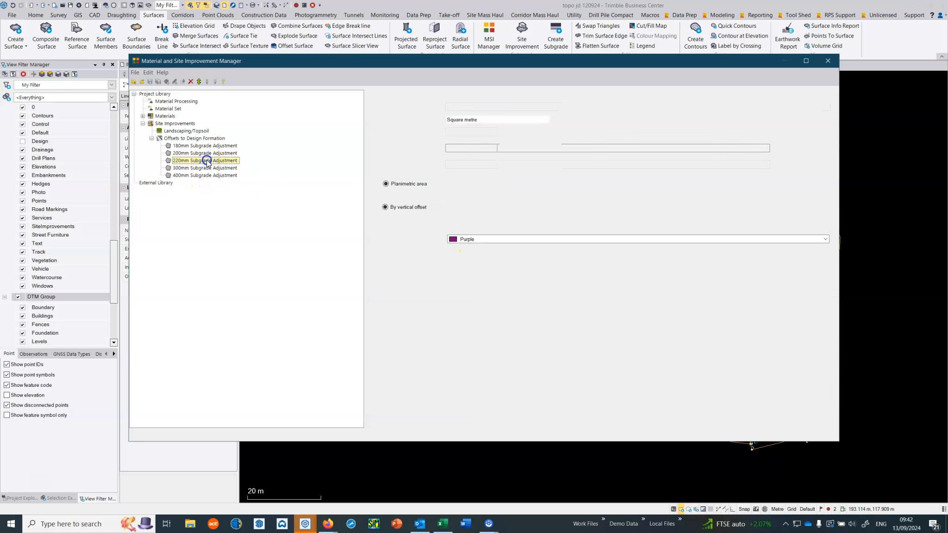
{"action": "left_click", "coordinate": [206, 168]}
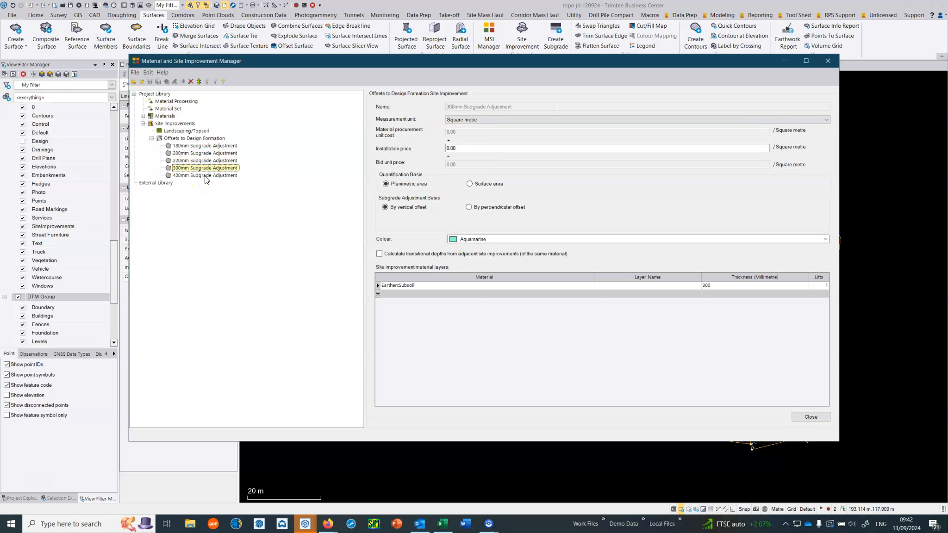
{"action": "left_click", "coordinate": [206, 176]}
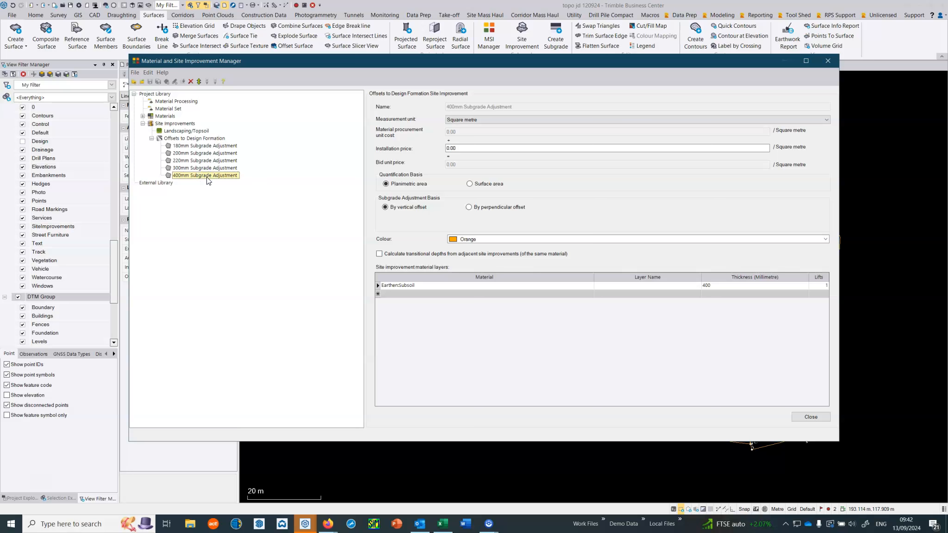
{"action": "right_click", "coordinate": [178, 138]}
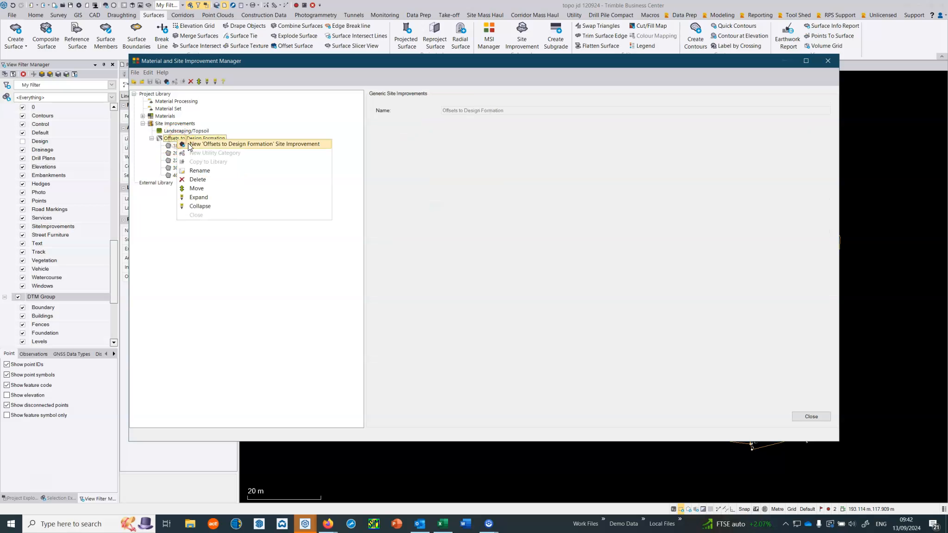
{"action": "left_click", "coordinate": [186, 138]}
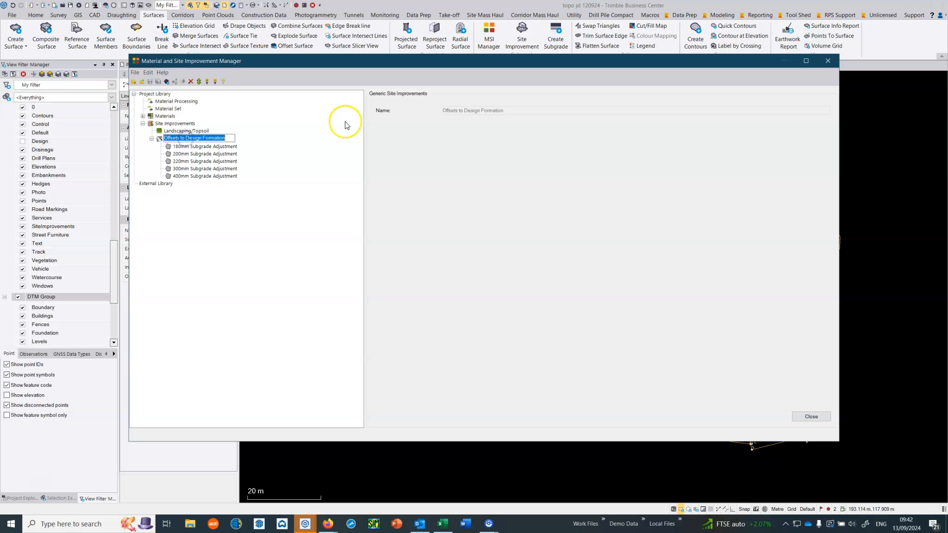
{"action": "left_click", "coordinate": [827, 61]}
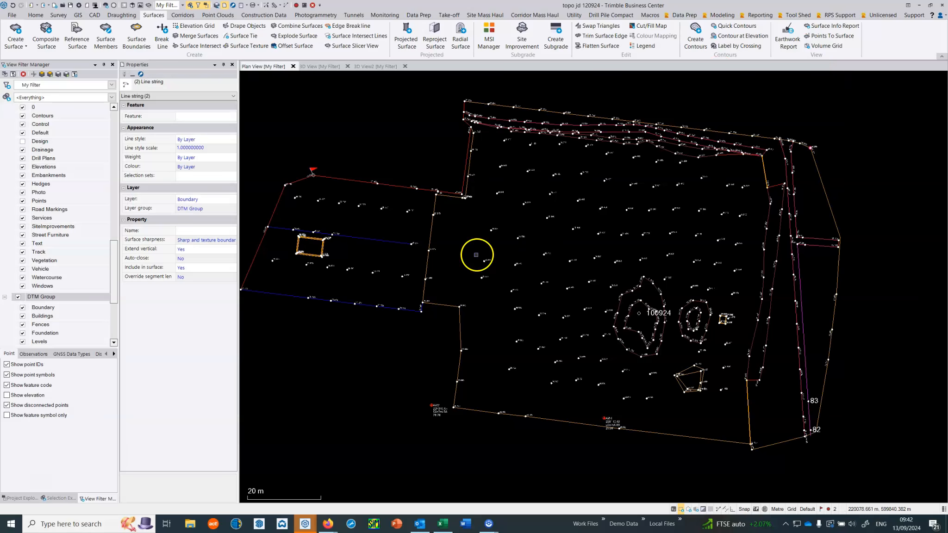
- Apply the 180mm Subgrade Adjustment site improvement to the Topo concrete surface, locating it in the western area north of the small building
{"action": "middle_click_drag", "start_coordinate": [477, 258], "coordinate": [504, 273]}
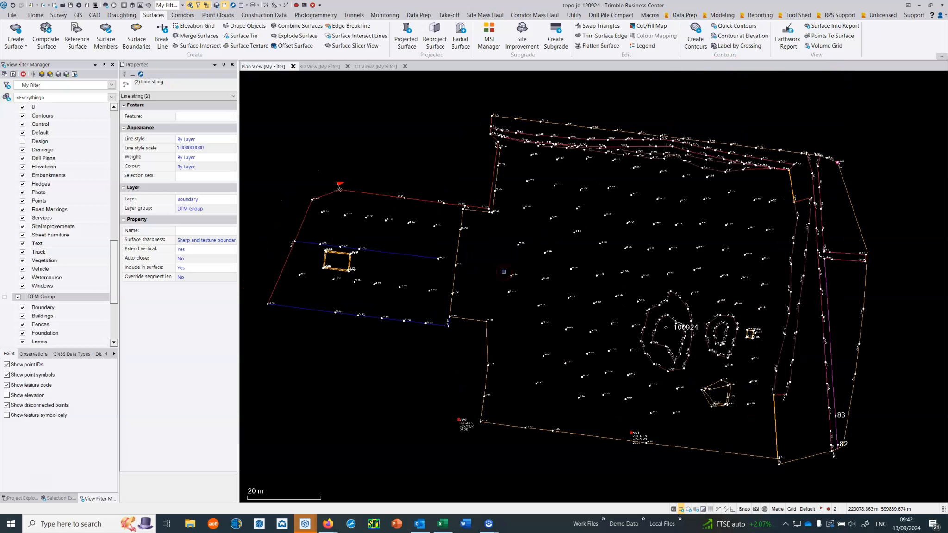
{"action": "left_click", "coordinate": [521, 37]}
{"action": "left_click", "coordinate": [732, 94]}
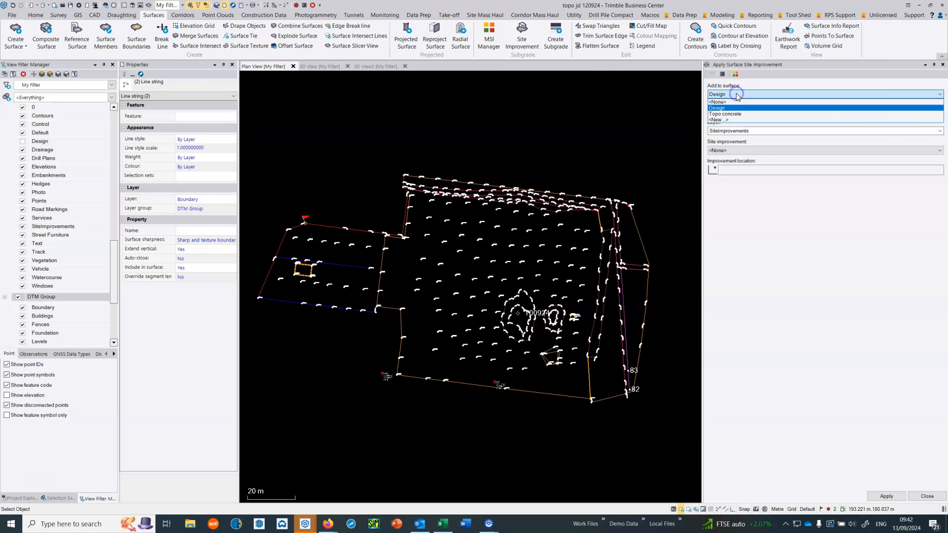
{"action": "left_click", "coordinate": [724, 114]}
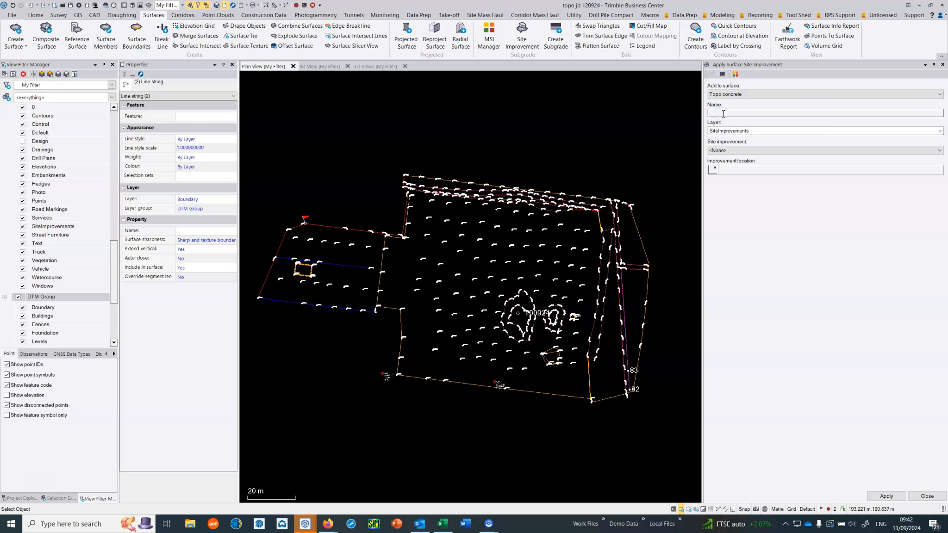
{"action": "left_click", "coordinate": [725, 113]}
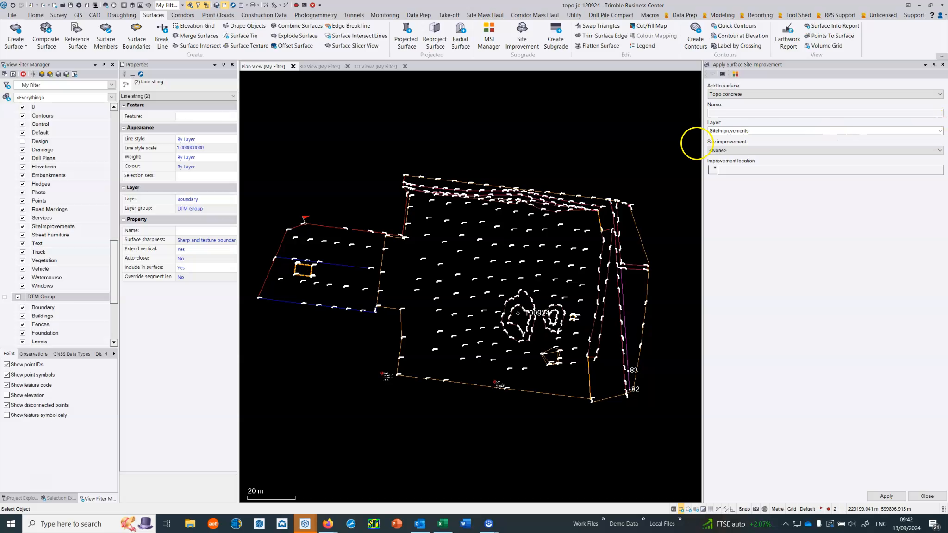
{"action": "left_click", "coordinate": [726, 151]}
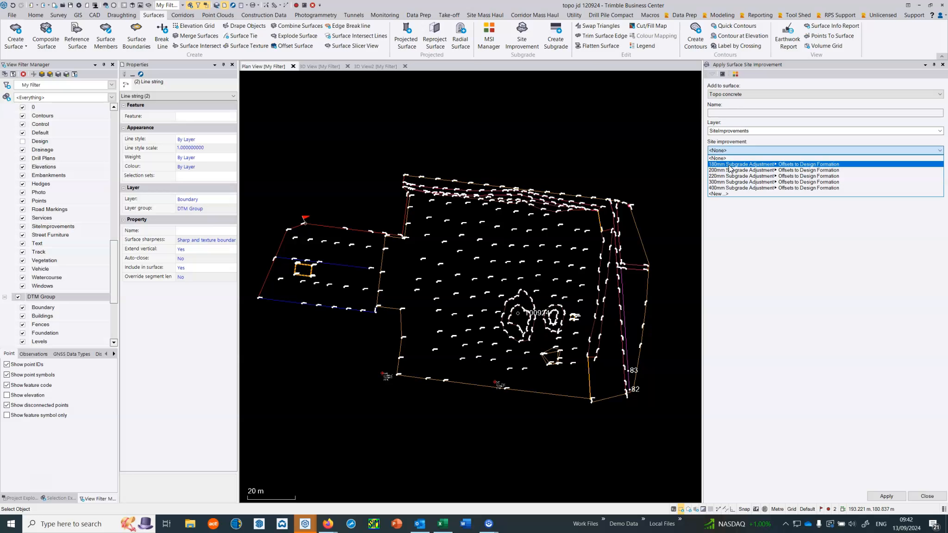
{"action": "left_click", "coordinate": [728, 165]}
{"action": "scroll", "coordinate": [346, 237], "scroll_direction": "up", "scroll_amount": 4}
{"action": "middle_click_drag", "start_coordinate": [346, 237], "coordinate": [510, 206]}
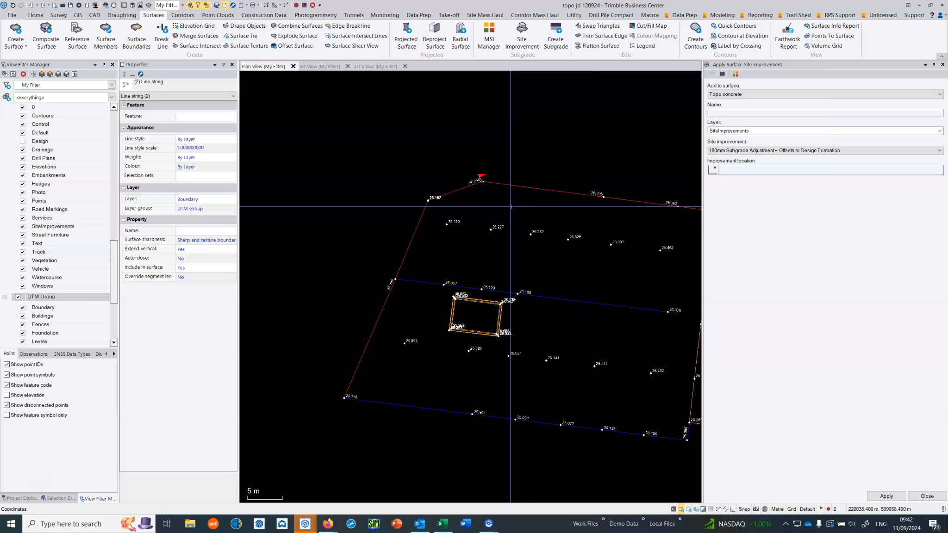
{"action": "scroll", "coordinate": [511, 207], "scroll_direction": "down", "scroll_amount": 1}
- Display the Topo concrete surface in the plan view and inspect the coloured western area
{"action": "left_click", "coordinate": [113, 334]}
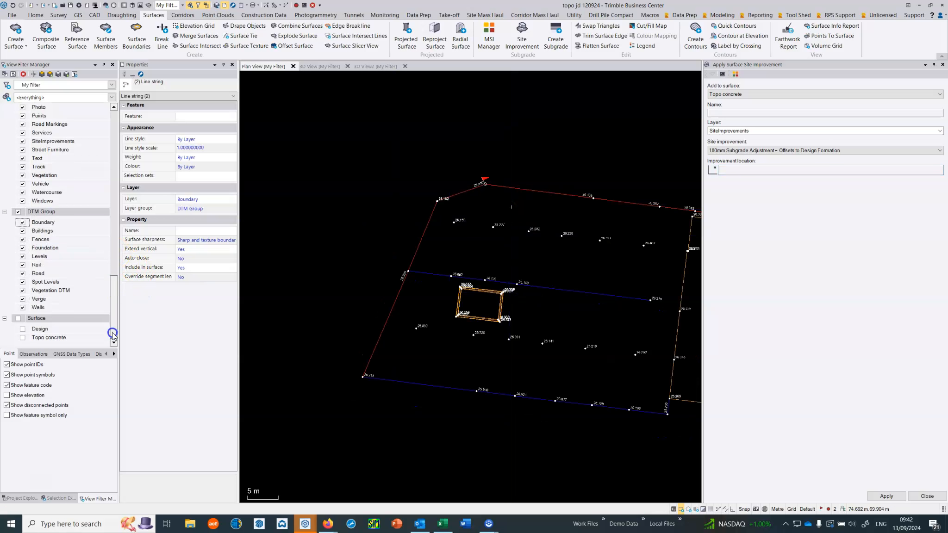
{"action": "left_click", "coordinate": [22, 338]}
{"action": "scroll", "coordinate": [533, 321], "scroll_direction": "down", "scroll_amount": 1}
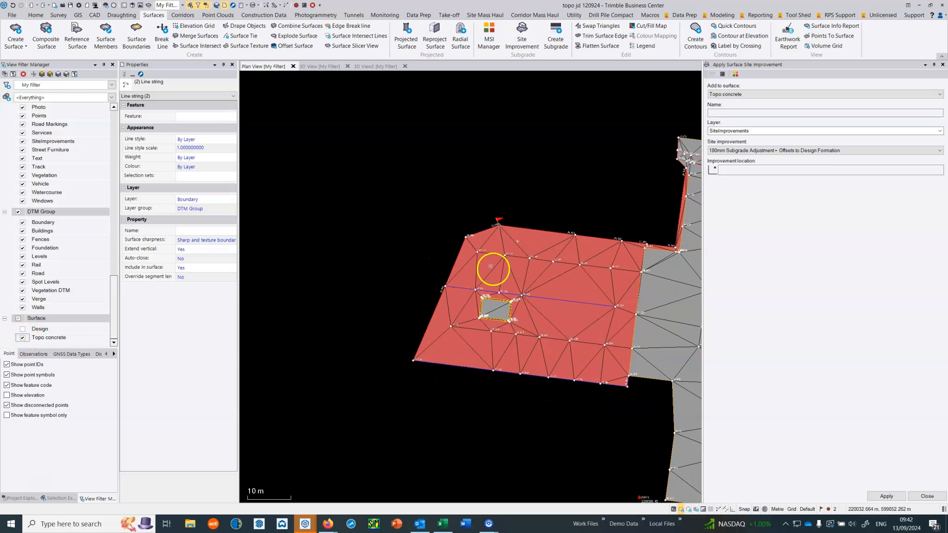
{"action": "scroll", "coordinate": [518, 239], "scroll_direction": "up", "scroll_amount": 2}
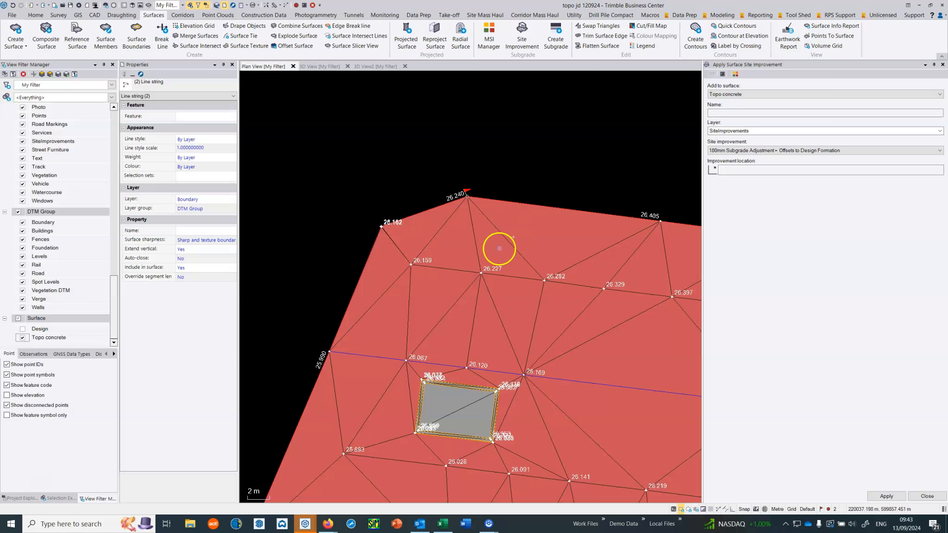
{"action": "scroll", "coordinate": [382, 318], "scroll_direction": "down", "scroll_amount": 2}
{"action": "middle_click_drag", "start_coordinate": [507, 322], "coordinate": [458, 311]}
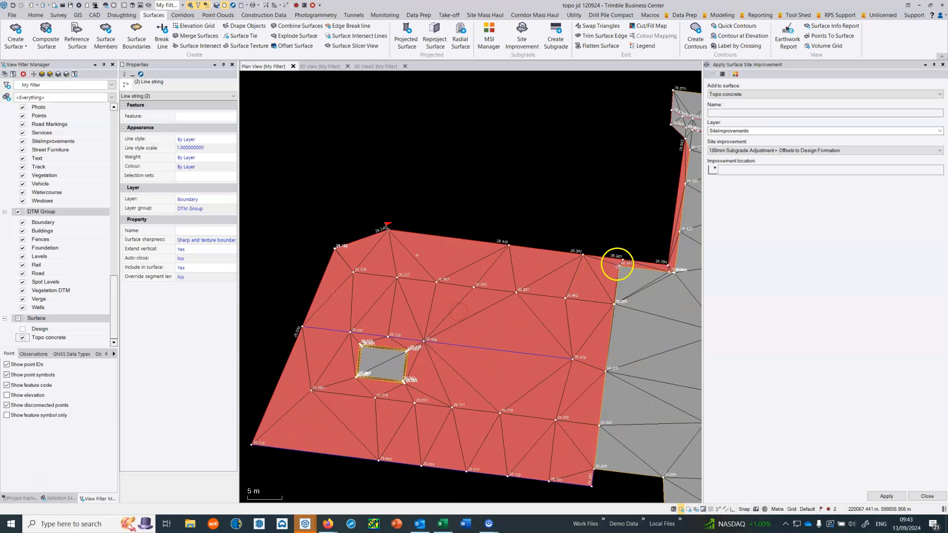
- Apply the same 180mm Subgrade Adjustment to the concrete slab area inside the small building outline
{"action": "scroll", "coordinate": [398, 377], "scroll_direction": "up", "scroll_amount": 2}
{"action": "left_click", "coordinate": [744, 170]}
{"action": "scroll", "coordinate": [399, 321], "scroll_direction": "up", "scroll_amount": 2}
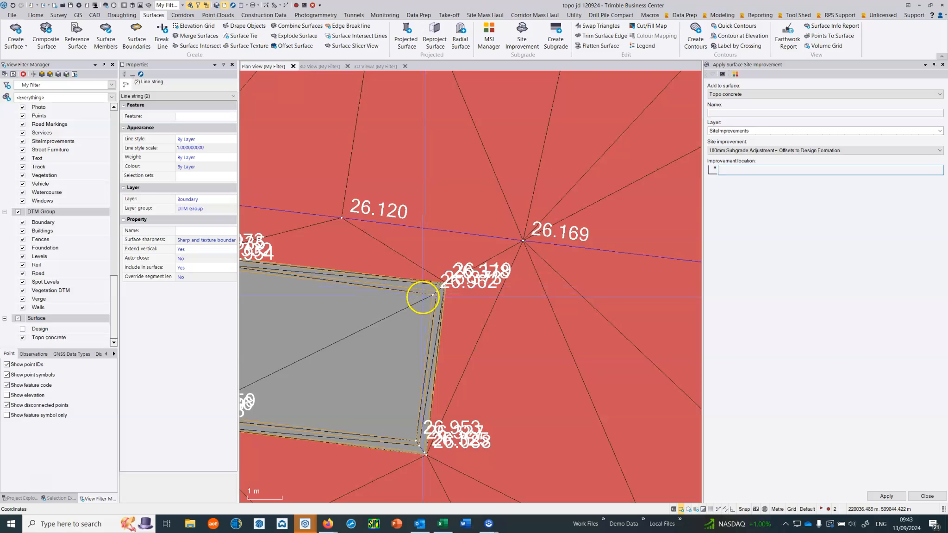
{"action": "left_click", "coordinate": [395, 299]}
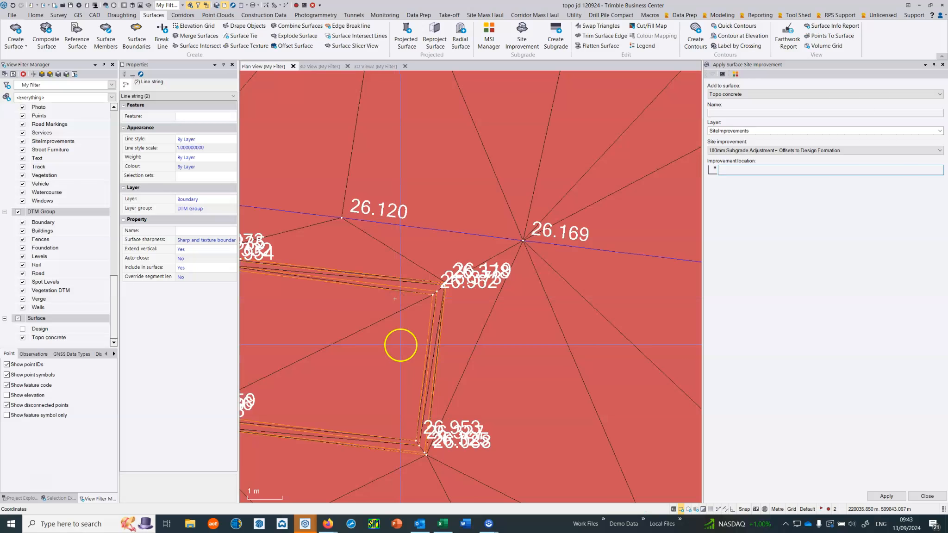
{"action": "scroll", "coordinate": [401, 344], "scroll_direction": "down", "scroll_amount": 8}
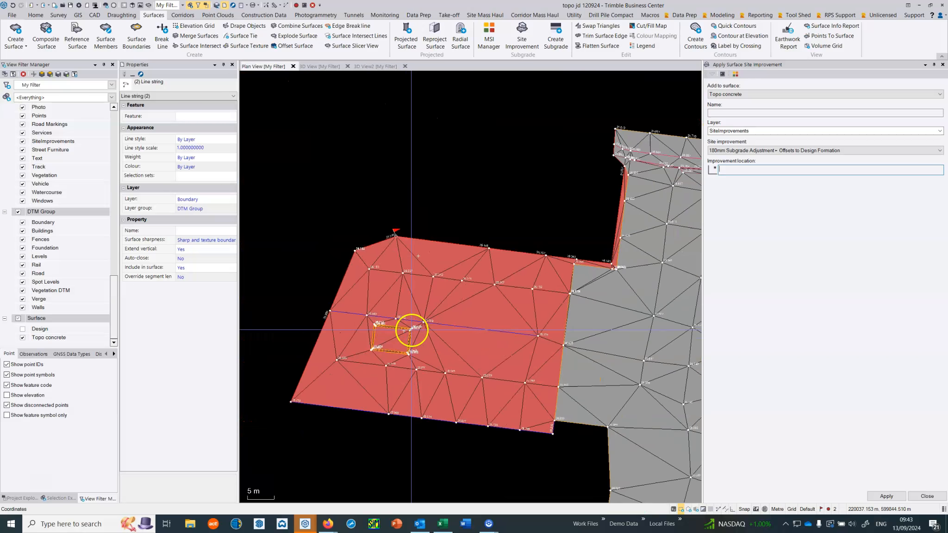
{"action": "scroll", "coordinate": [411, 329], "scroll_direction": "down", "scroll_amount": 1}
{"action": "middle_click_drag", "start_coordinate": [535, 323], "coordinate": [442, 307]}
{"action": "middle_click_drag", "start_coordinate": [540, 195], "coordinate": [453, 268]}
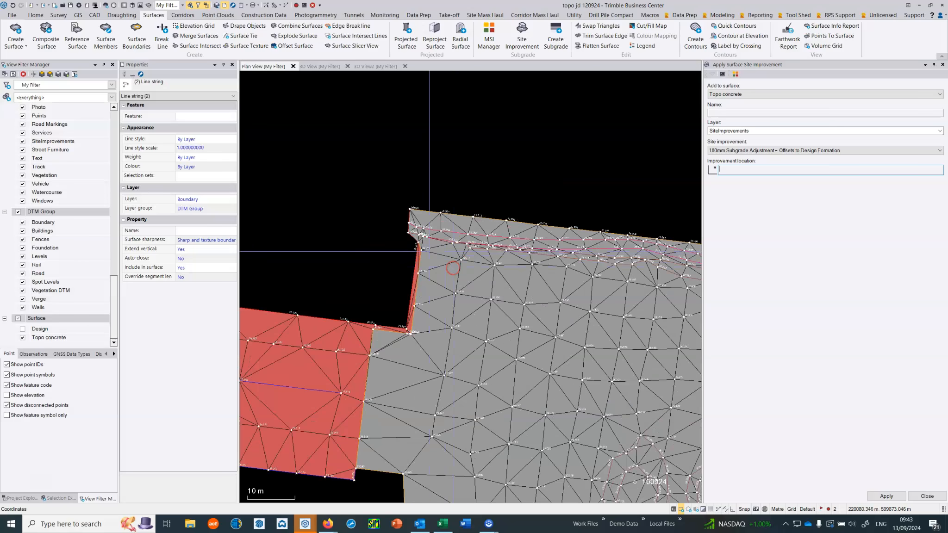
- Apply the 200mm Subgrade Adjustment to the narrow kerb strips along the northern and eastern sides of the Topo concrete surface
{"action": "left_click", "coordinate": [738, 151]}
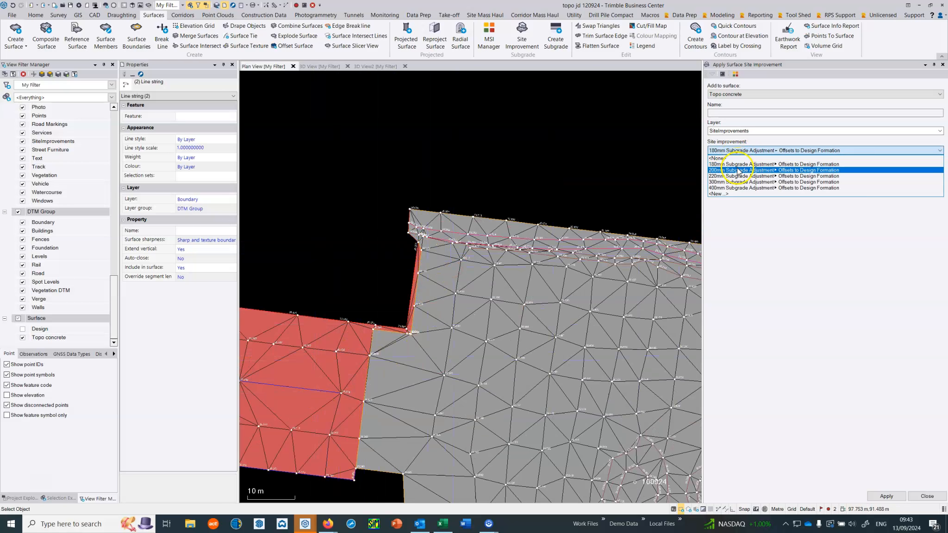
{"action": "left_click", "coordinate": [737, 171]}
{"action": "left_click", "coordinate": [738, 168]}
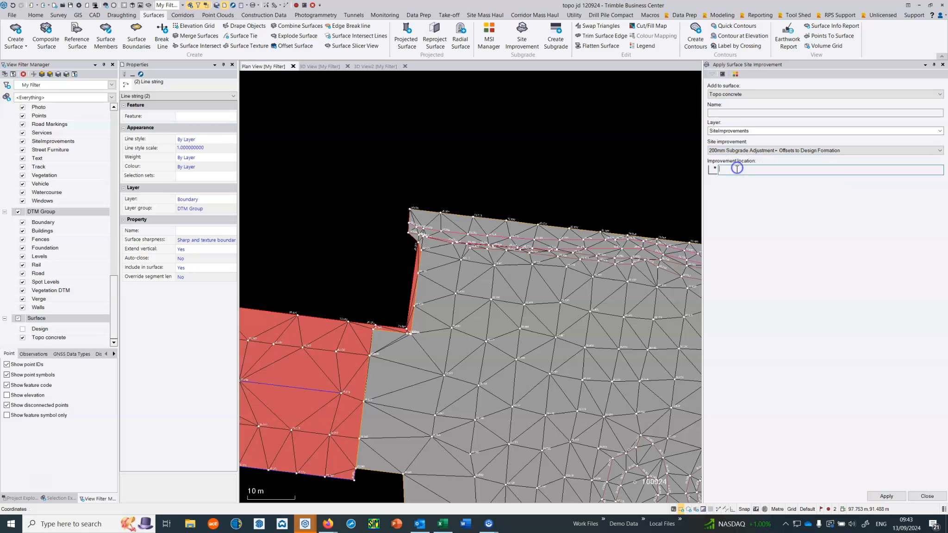
{"action": "scroll", "coordinate": [449, 220], "scroll_direction": "up", "scroll_amount": 3}
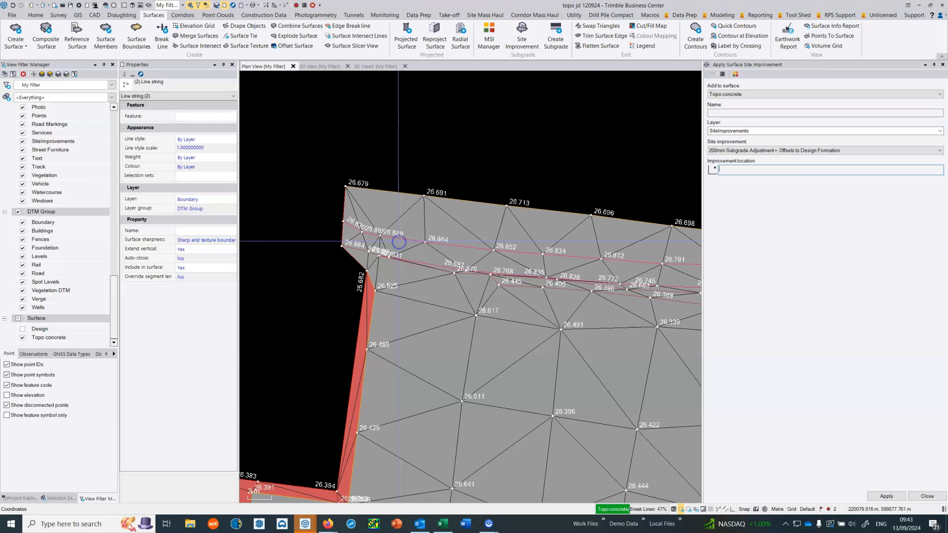
{"action": "scroll", "coordinate": [392, 237], "scroll_direction": "down", "scroll_amount": 3}
{"action": "middle_click_drag", "start_coordinate": [546, 270], "coordinate": [374, 235]}
{"action": "middle_click_drag", "start_coordinate": [582, 279], "coordinate": [463, 234]}
{"action": "scroll", "coordinate": [530, 325], "scroll_direction": "up", "scroll_amount": 3}
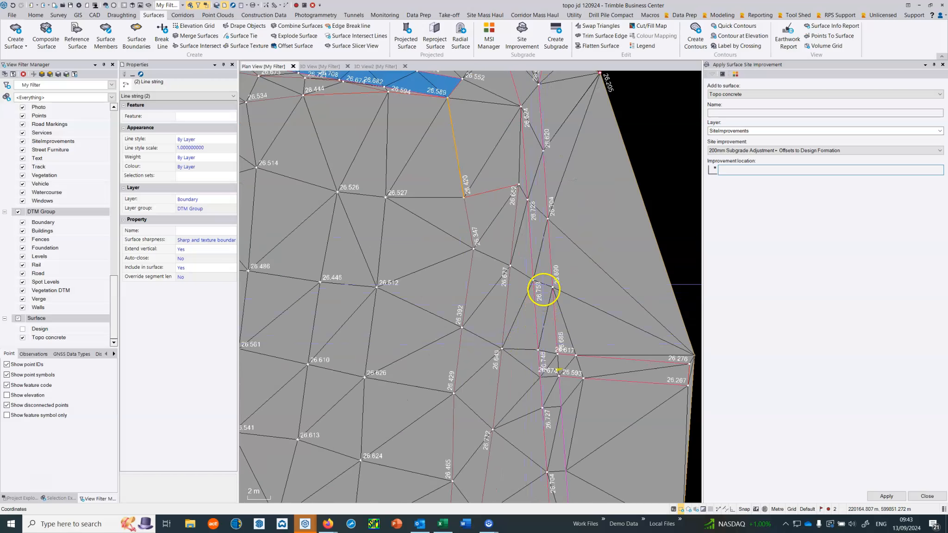
{"action": "scroll", "coordinate": [543, 279], "scroll_direction": "down", "scroll_amount": 3}
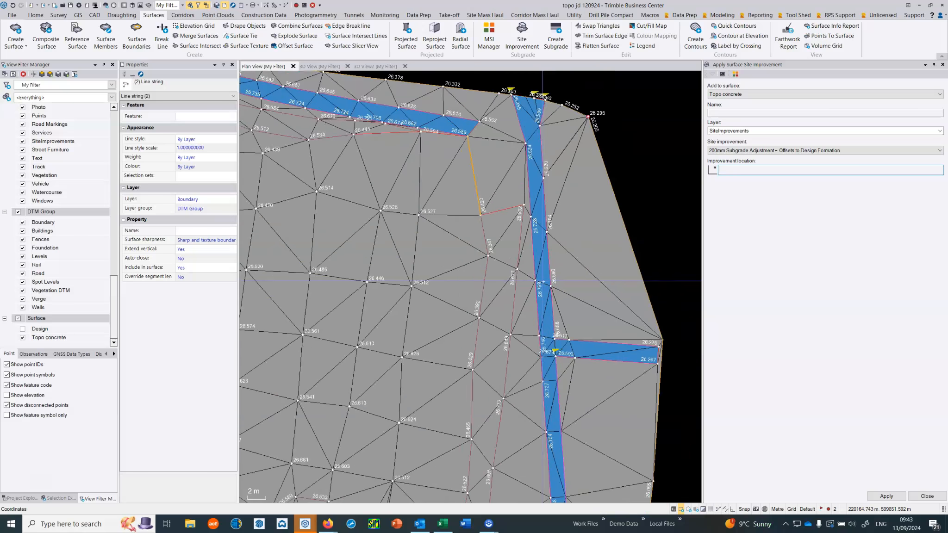
- Apply the 220mm Subgrade Adjustment to the outer northern slab and the slab areas on both sides of the eastern kerb strip
{"action": "left_click", "coordinate": [787, 151]}
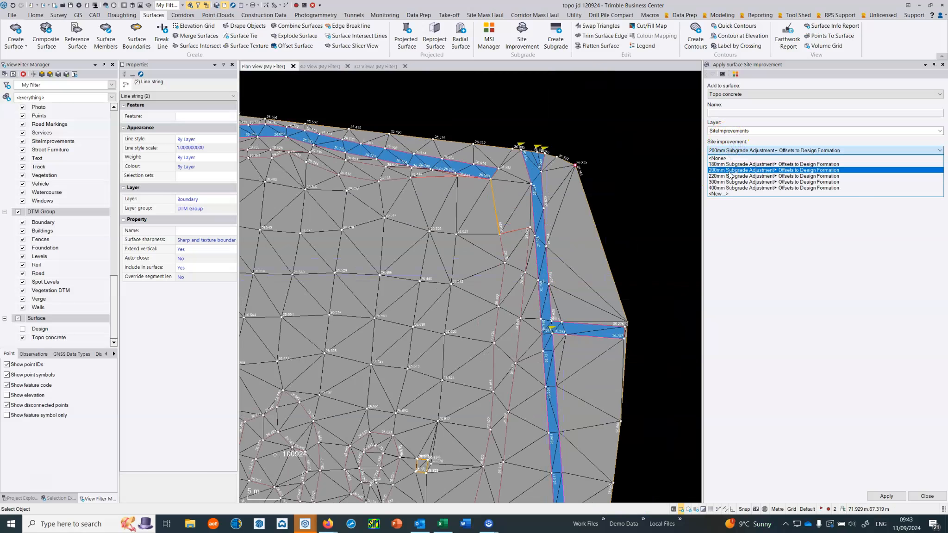
{"action": "left_click", "coordinate": [729, 175]}
{"action": "left_click", "coordinate": [728, 171]}
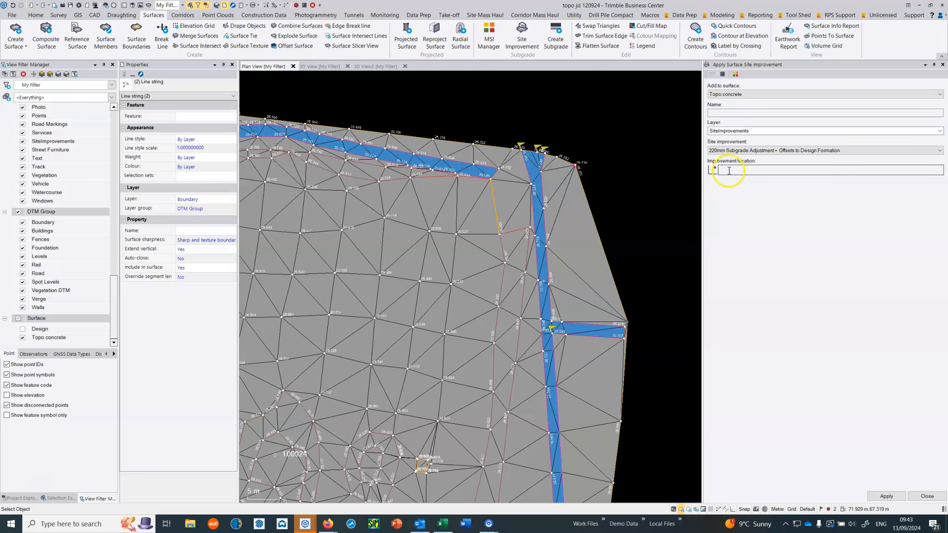
{"action": "scroll", "coordinate": [512, 164], "scroll_direction": "up", "scroll_amount": 2}
{"action": "left_click", "coordinate": [476, 153]}
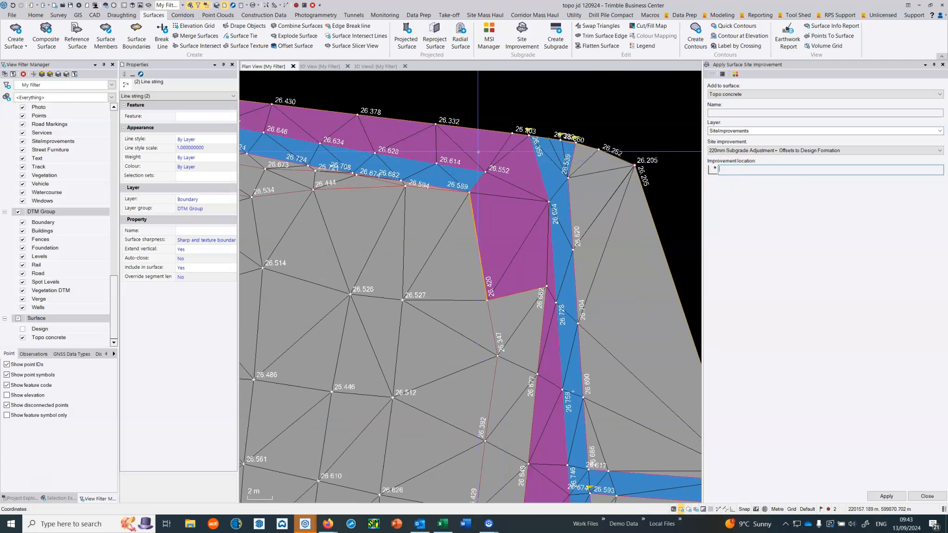
{"action": "scroll", "coordinate": [476, 152], "scroll_direction": "down", "scroll_amount": 2}
{"action": "middle_click_drag", "start_coordinate": [475, 271], "coordinate": [471, 79]}
{"action": "left_click", "coordinate": [475, 226]}
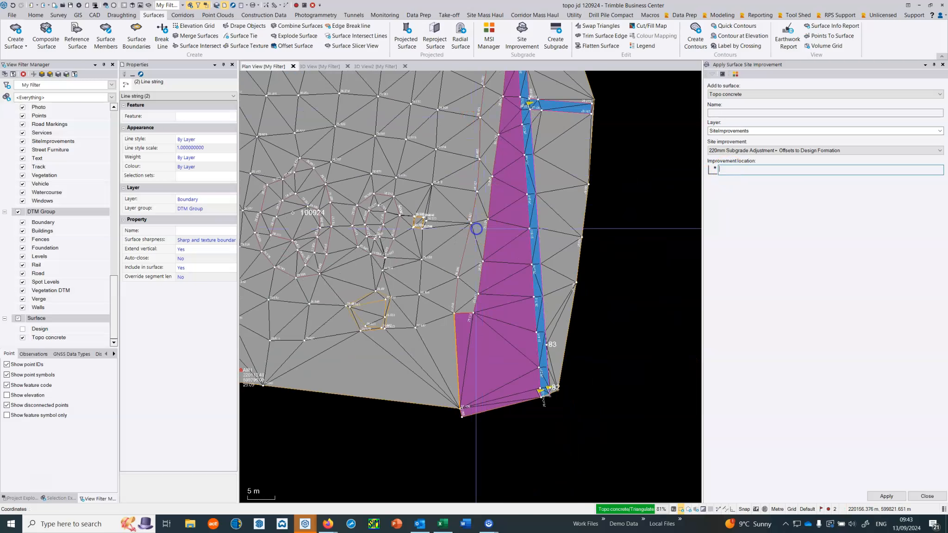
{"action": "scroll", "coordinate": [476, 228], "scroll_direction": "down", "scroll_amount": 1}
{"action": "left_click", "coordinate": [526, 126]}
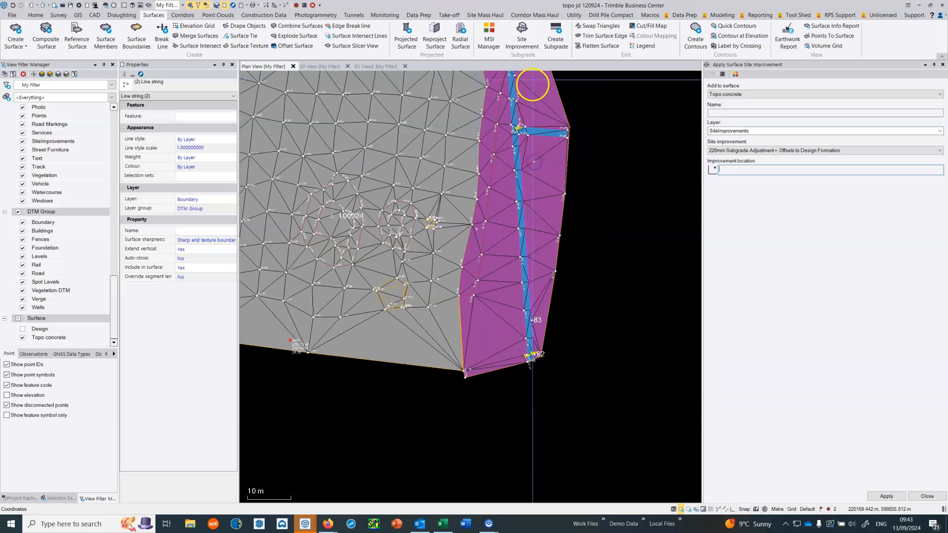
- Examine the grey central area of the Topo concrete surface, including the stockpile outlines around point 100924
{"action": "scroll", "coordinate": [527, 297], "scroll_direction": "down", "scroll_amount": 3}
{"action": "middle_click_drag", "start_coordinate": [422, 207], "coordinate": [497, 240]}
{"action": "scroll", "coordinate": [466, 234], "scroll_direction": "up", "scroll_amount": 4}
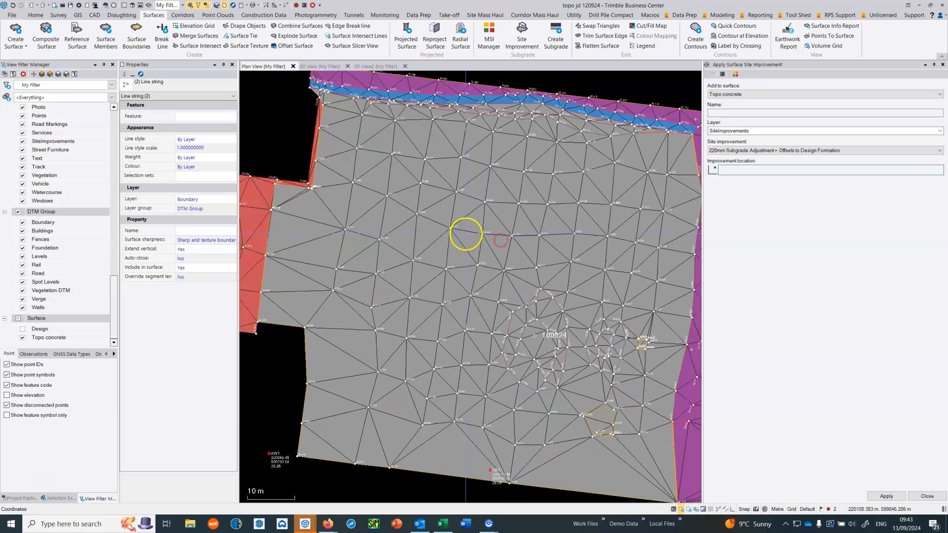
{"action": "scroll", "coordinate": [491, 314], "scroll_direction": "down", "scroll_amount": 1}
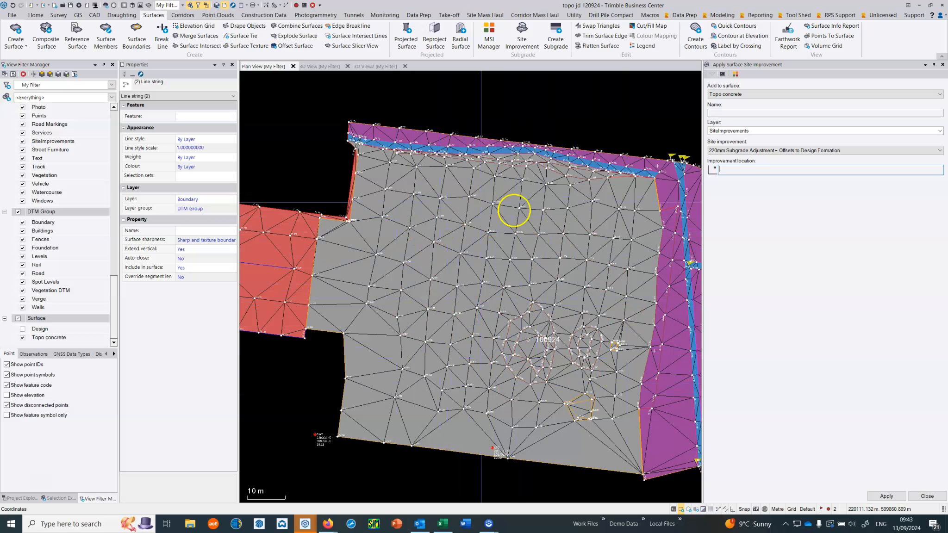
{"action": "scroll", "coordinate": [531, 319], "scroll_direction": "up", "scroll_amount": 2}
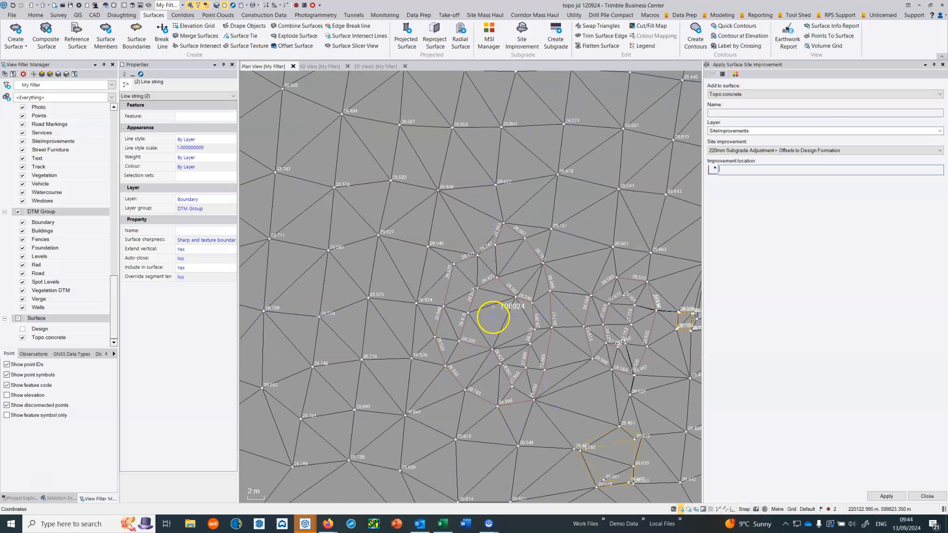
{"action": "scroll", "coordinate": [491, 319], "scroll_direction": "down", "scroll_amount": 2}
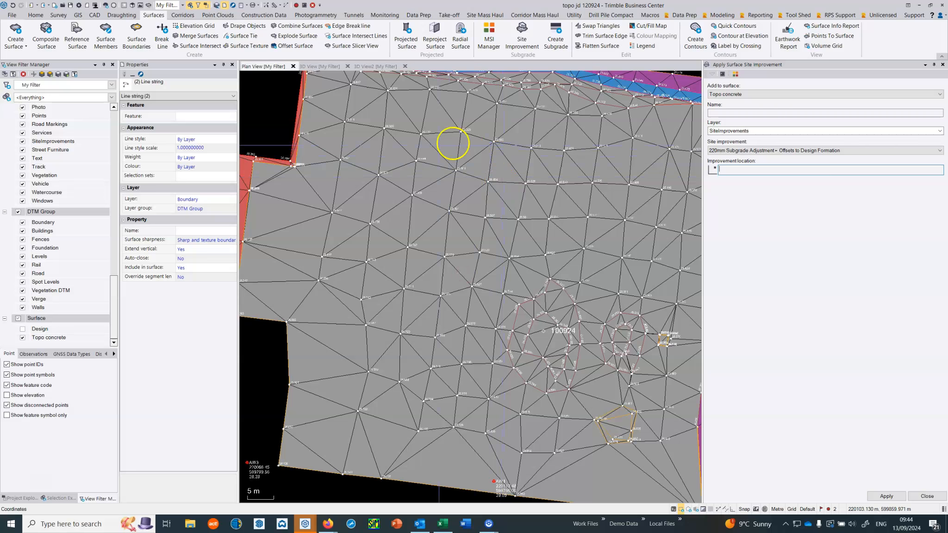
{"action": "scroll", "coordinate": [413, 208], "scroll_direction": "down", "scroll_amount": 1}
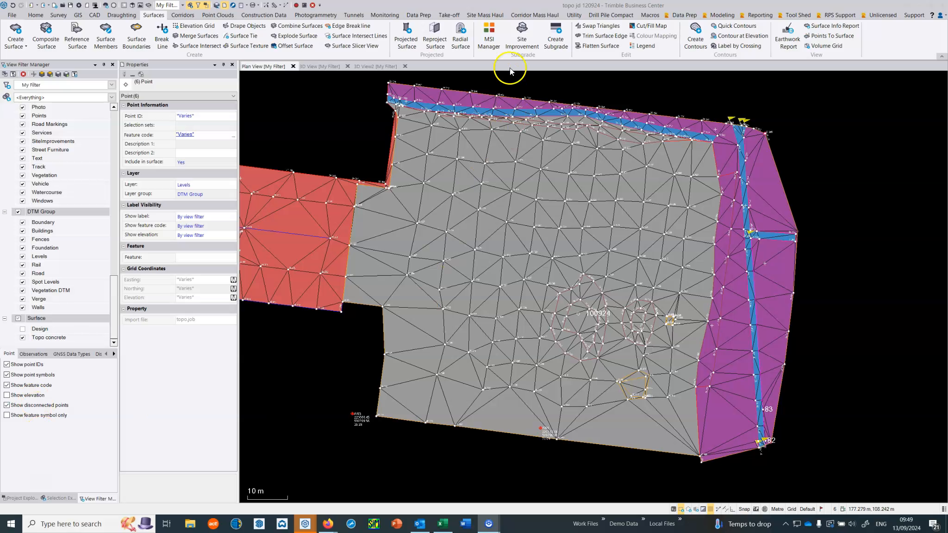
- Create a subgrade surface named Topo Subgrade from the Topo concrete reference surface at the bottom of engineered materials
{"action": "left_click", "coordinate": [557, 41]}
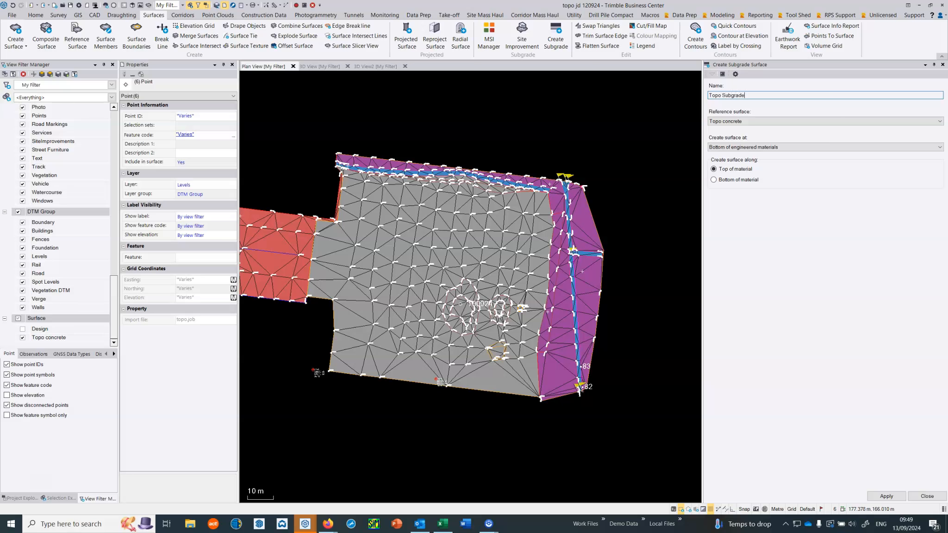
{"action": "left_click", "coordinate": [761, 122]}
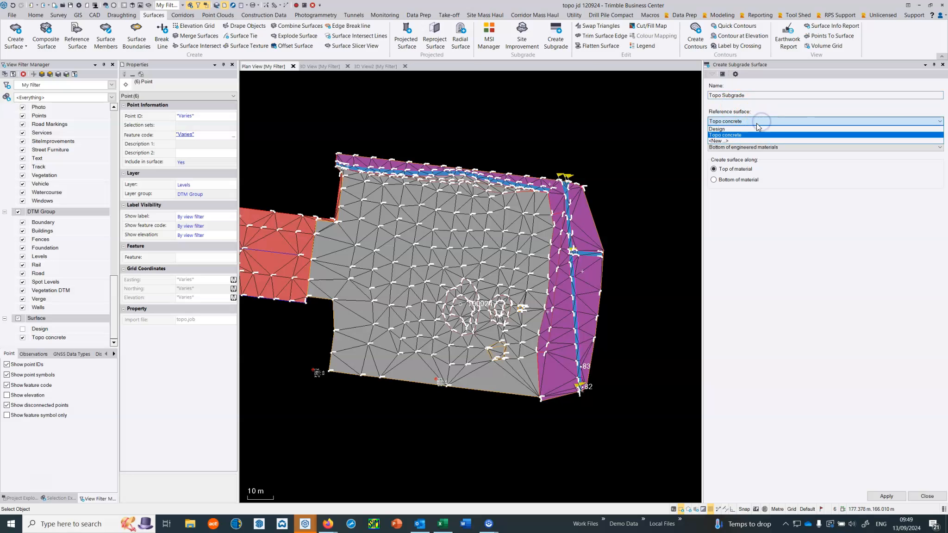
{"action": "left_click", "coordinate": [721, 135]}
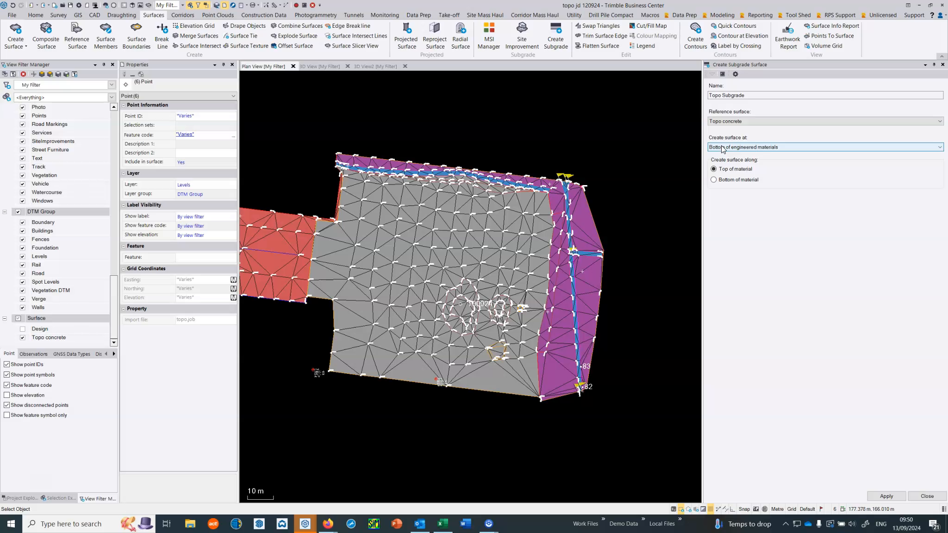
{"action": "left_click", "coordinate": [722, 147]}
{"action": "left_click", "coordinate": [745, 163]}
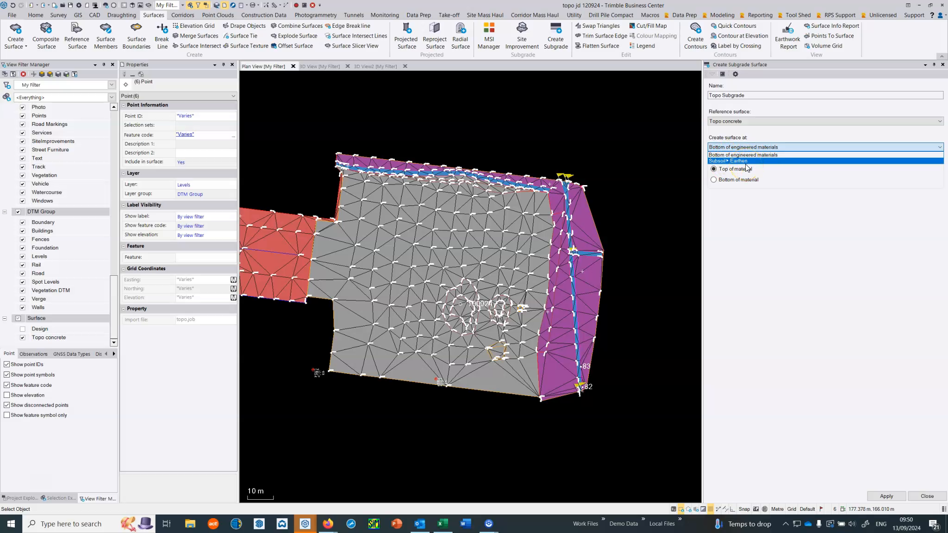
{"action": "left_click", "coordinate": [733, 153]}
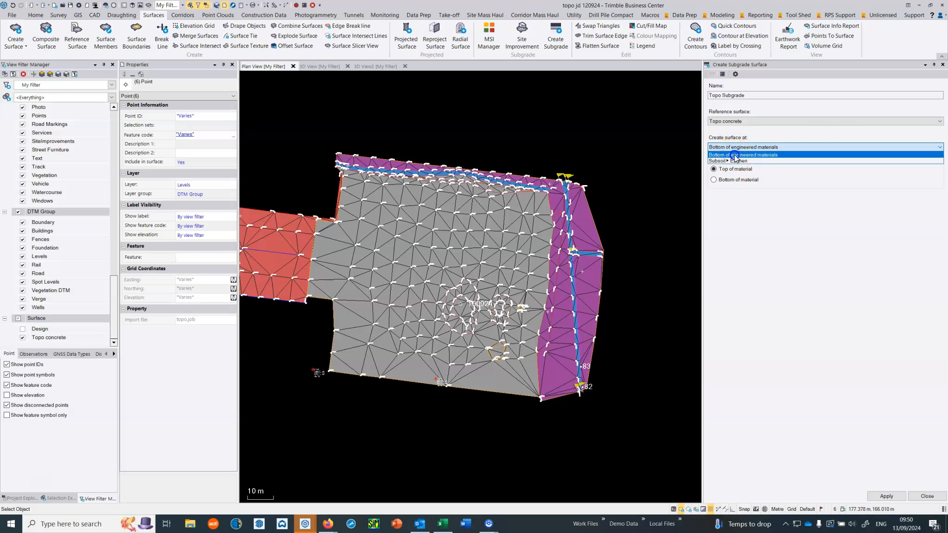
{"action": "left_click", "coordinate": [735, 156]}
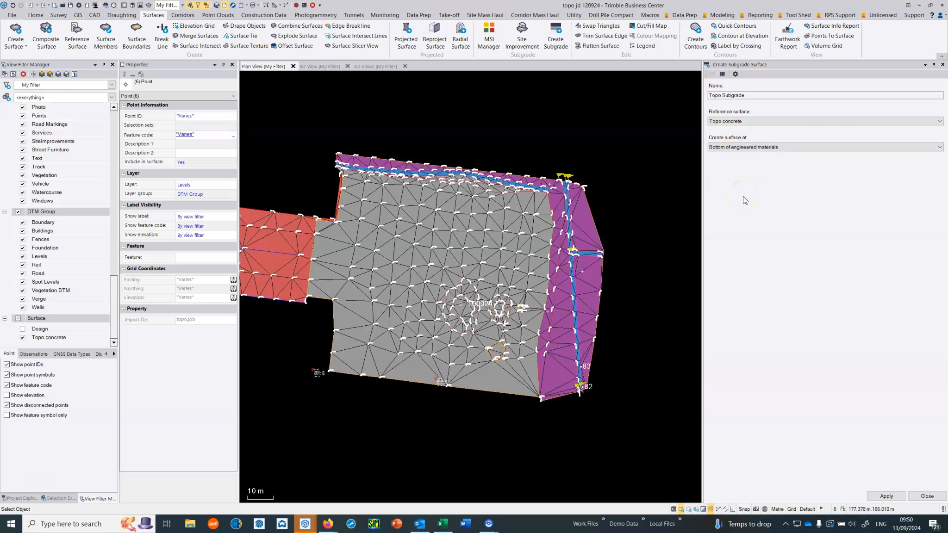
{"action": "left_click", "coordinate": [720, 146]}
{"action": "left_click", "coordinate": [738, 156]}
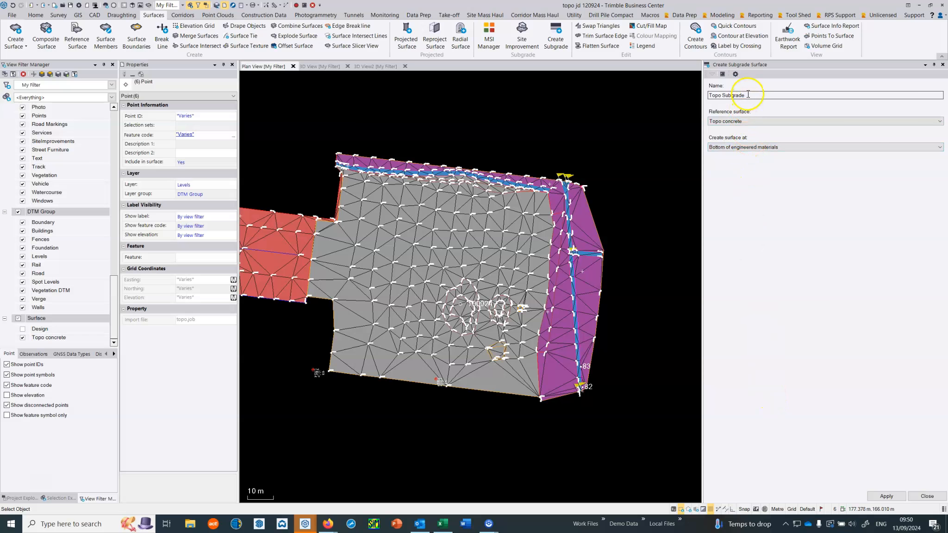
{"action": "left_click", "coordinate": [874, 499]}
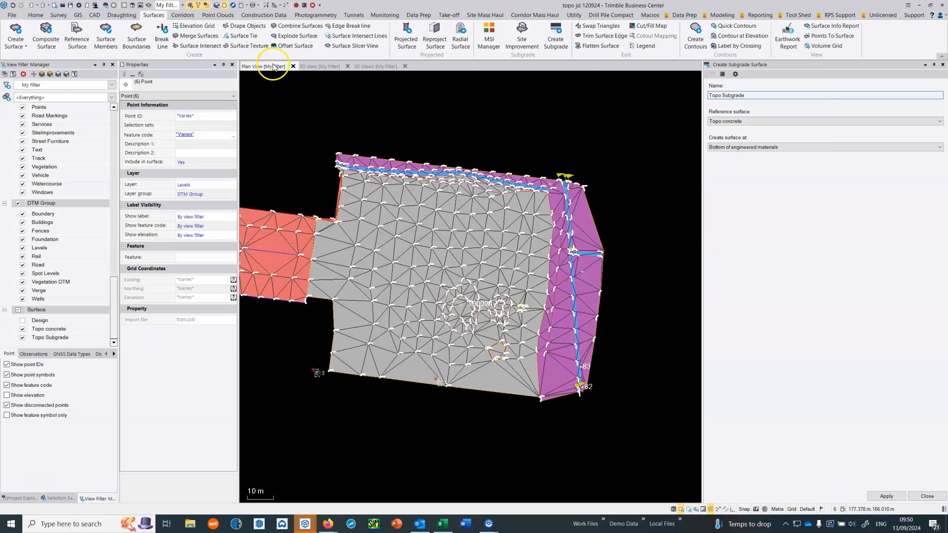
- Slice the surfaces north to south across the northern kerb strip and compare the Topo concrete and Topo Subgrade profiles
{"action": "left_click", "coordinate": [148, 5]}
{"action": "middle_click_drag", "start_coordinate": [464, 144], "coordinate": [477, 247]}
{"action": "scroll", "coordinate": [440, 144], "scroll_direction": "up", "scroll_amount": 2}
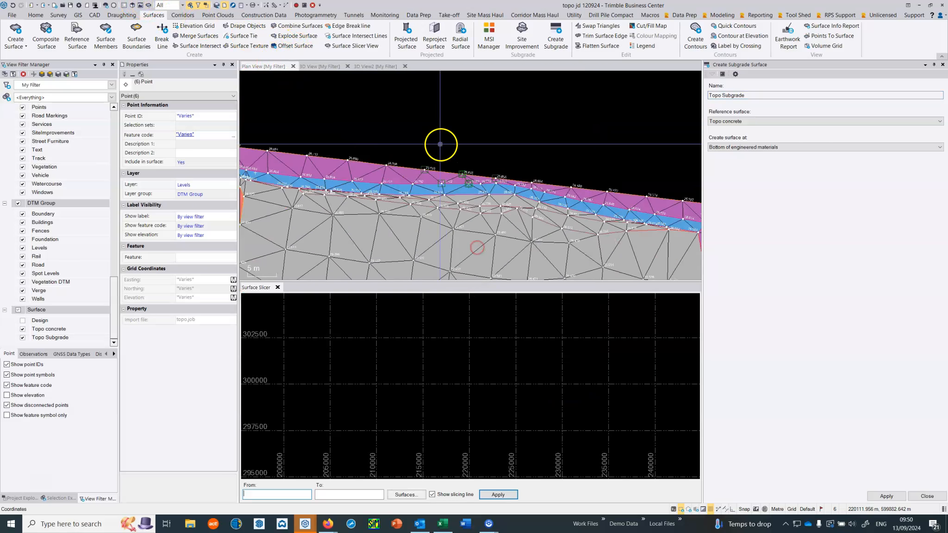
{"action": "scroll", "coordinate": [412, 174], "scroll_direction": "up", "scroll_amount": 2}
{"action": "left_click", "coordinate": [421, 126]}
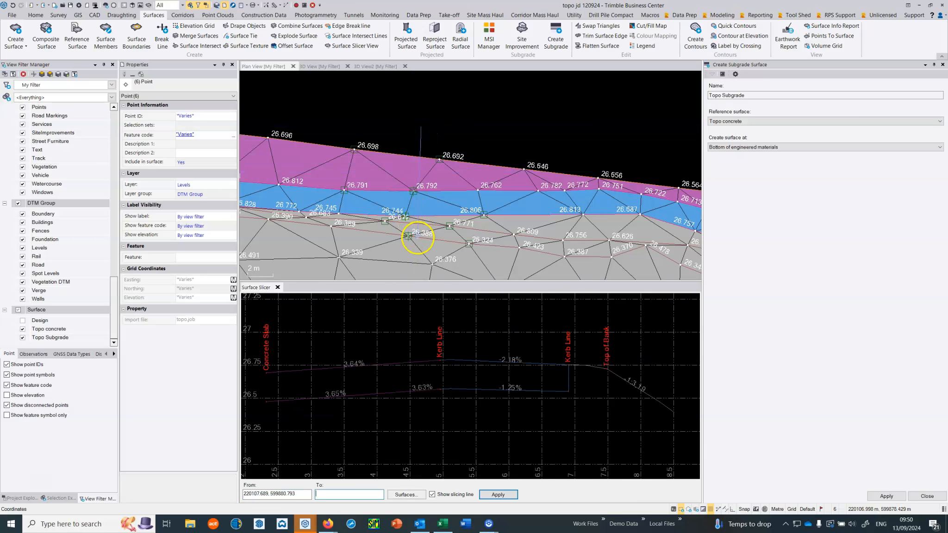
{"action": "left_click", "coordinate": [425, 254]}
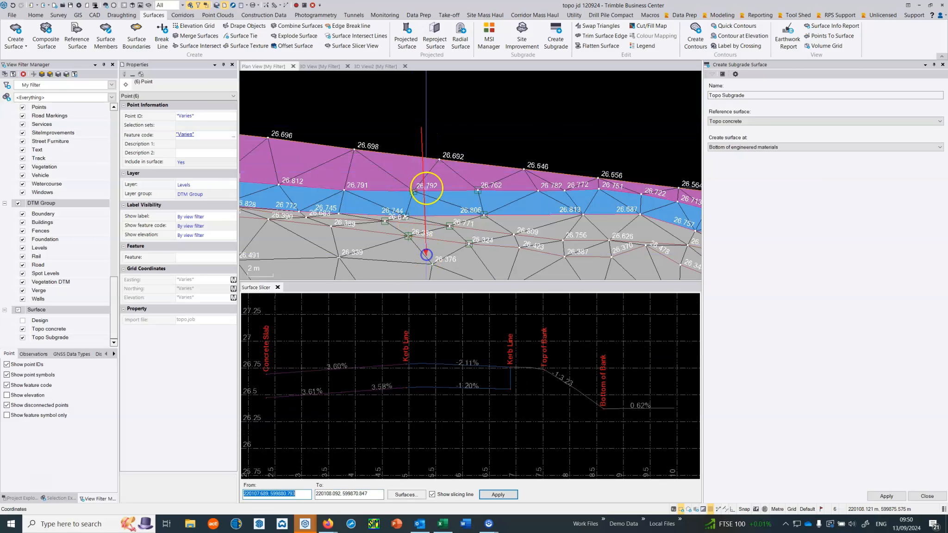
{"action": "scroll", "coordinate": [381, 391], "scroll_direction": "up", "scroll_amount": 2}
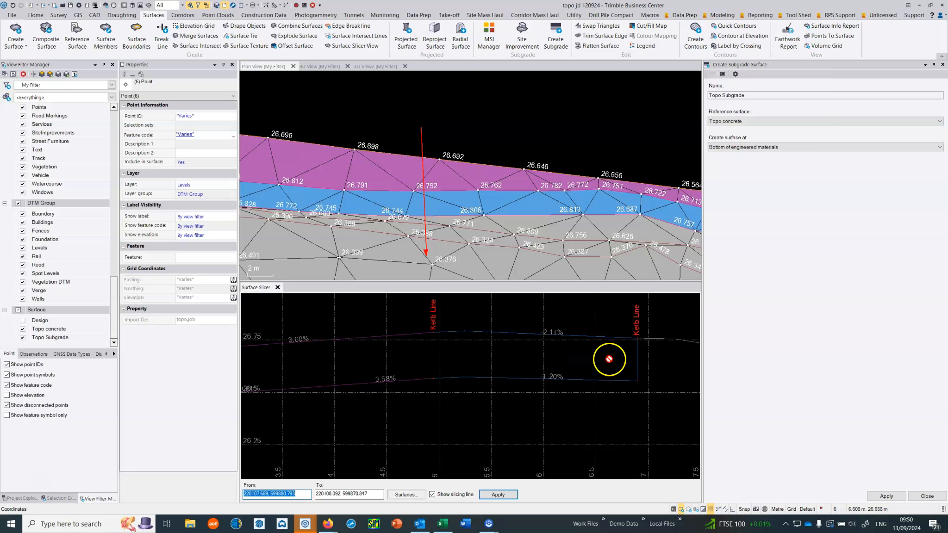
{"action": "scroll", "coordinate": [616, 363], "scroll_direction": "down", "scroll_amount": 2}
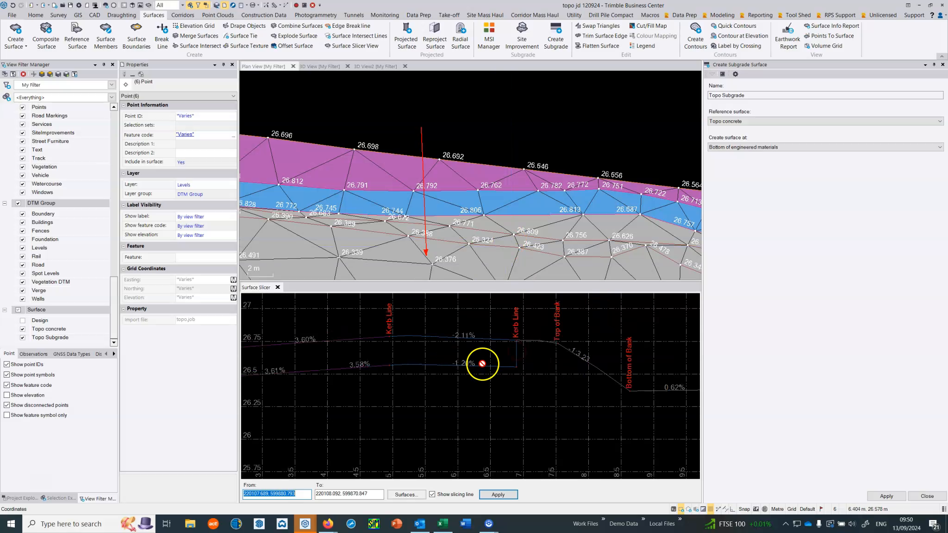
{"action": "middle_click_drag", "start_coordinate": [626, 397], "coordinate": [517, 360]}
{"action": "scroll", "coordinate": [517, 360], "scroll_direction": "down", "scroll_amount": 3}
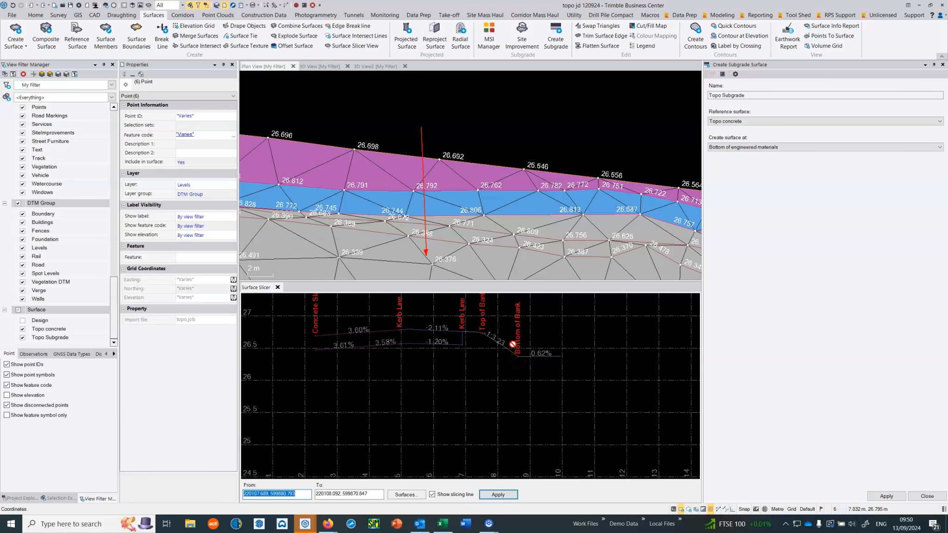
- Slice the surfaces diagonally from the western wall across the kerb strip to the northern slab and check the subgrade profile
{"action": "scroll", "coordinate": [366, 243], "scroll_direction": "down", "scroll_amount": 3}
{"action": "middle_click_drag", "start_coordinate": [364, 245], "coordinate": [476, 132]}
{"action": "middle_click_drag", "start_coordinate": [368, 215], "coordinate": [416, 233]}
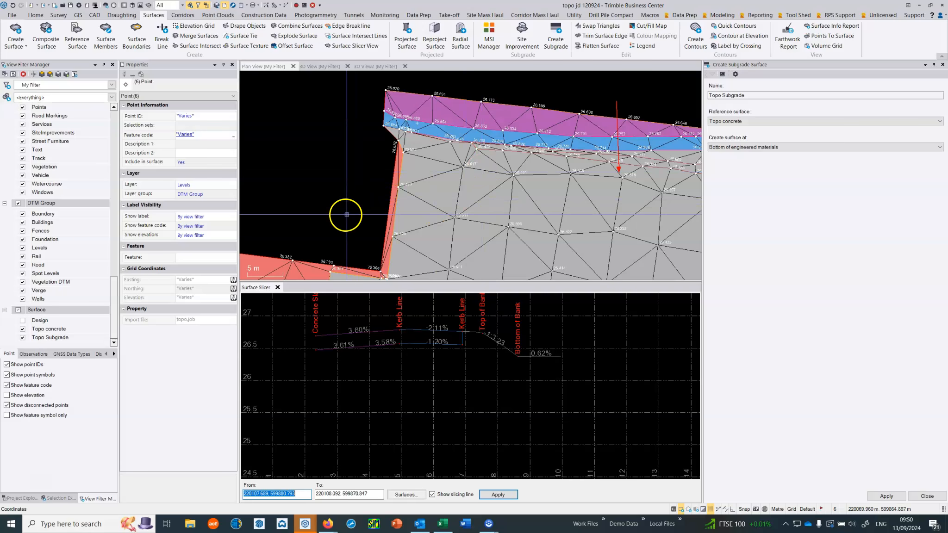
{"action": "left_click", "coordinate": [363, 211]}
{"action": "left_click", "coordinate": [534, 95]}
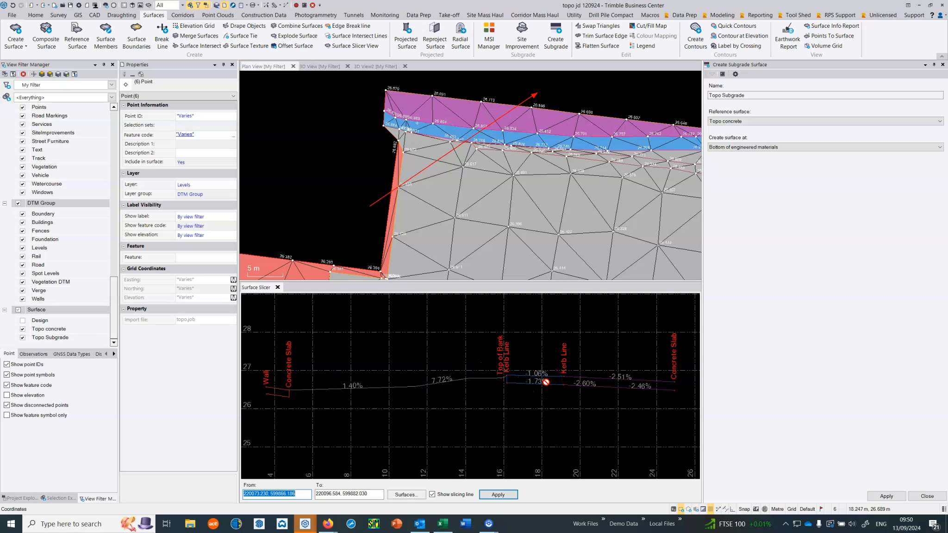
{"action": "left_click", "coordinate": [596, 382]}
- Close the surface slicer and isolate the Design surface by hiding the Layers and DTM Group layers, Topo concrete and Topo Subgrade
{"action": "left_click", "coordinate": [19, 204]}
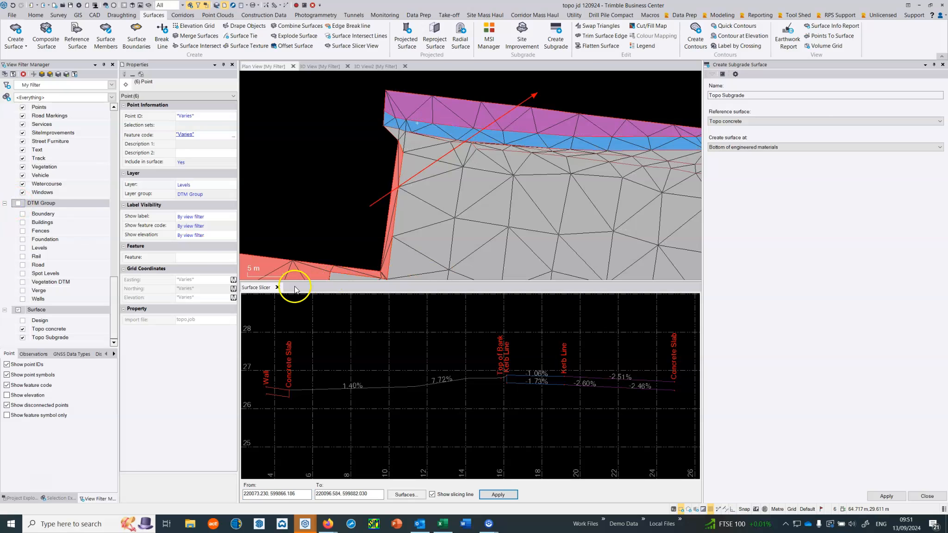
{"action": "left_click", "coordinate": [278, 287]}
{"action": "scroll", "coordinate": [401, 318], "scroll_direction": "down", "scroll_amount": 2}
{"action": "left_click", "coordinate": [22, 337]}
{"action": "left_click", "coordinate": [22, 329]}
{"action": "left_click", "coordinate": [22, 320]}
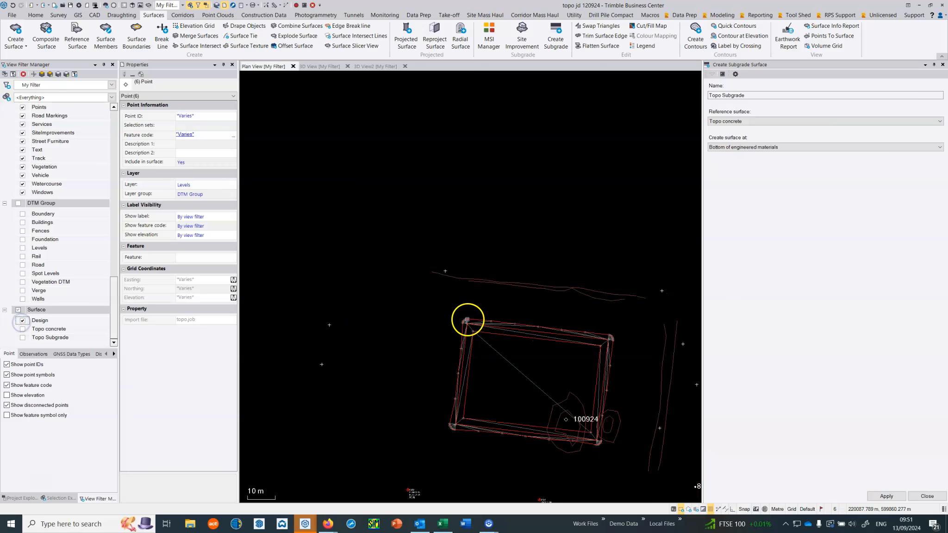
{"action": "middle_click_drag", "start_coordinate": [455, 297], "coordinate": [410, 231]}
{"action": "left_click_drag", "start_coordinate": [112, 285], "coordinate": [111, 231]}
{"action": "left_click", "coordinate": [18, 117]}
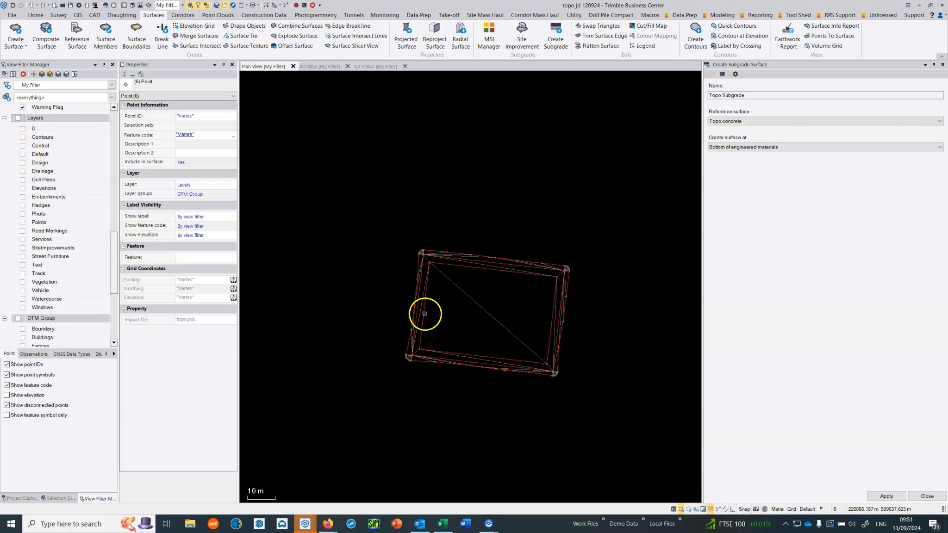
- Inspect the Design surface in plan and display it in the 3D view
{"action": "scroll", "coordinate": [467, 291], "scroll_direction": "up", "scroll_amount": 3}
{"action": "middle_click_drag", "start_coordinate": [469, 288], "coordinate": [408, 258]}
{"action": "left_click", "coordinate": [332, 67]}
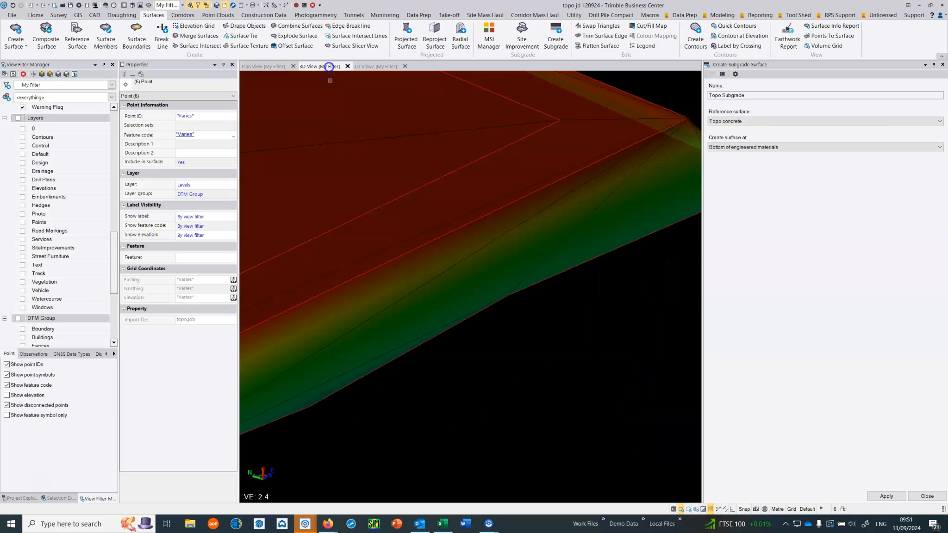
- Orbit the Design surface in 3D, return to the plan view and close the subgrade surface settings
{"action": "left_click_drag", "start_coordinate": [375, 316], "coordinate": [429, 256]}
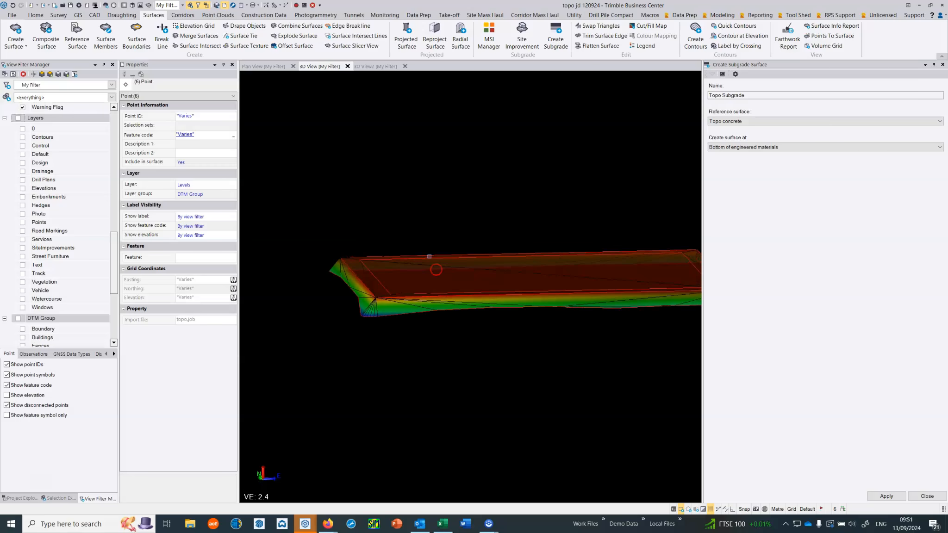
{"action": "left_click", "coordinate": [280, 68]}
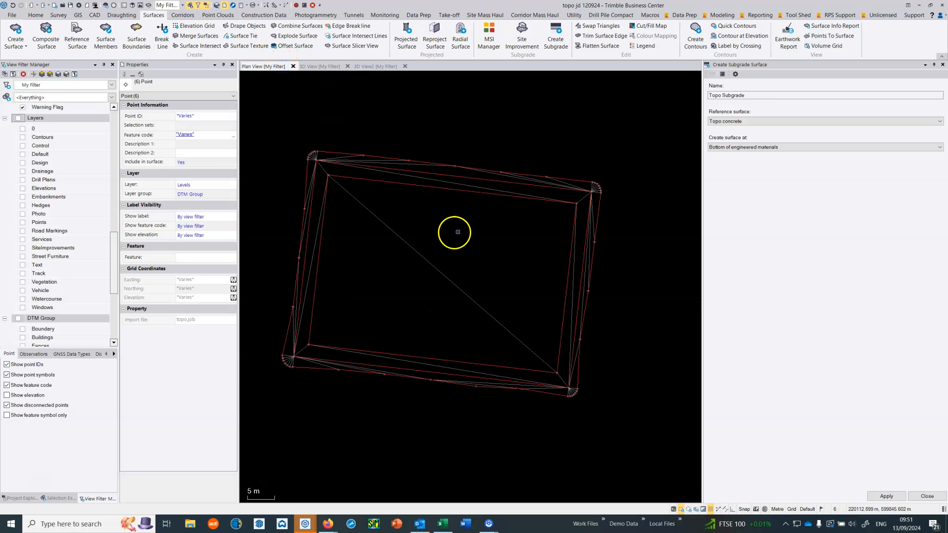
{"action": "left_click", "coordinate": [942, 65]}
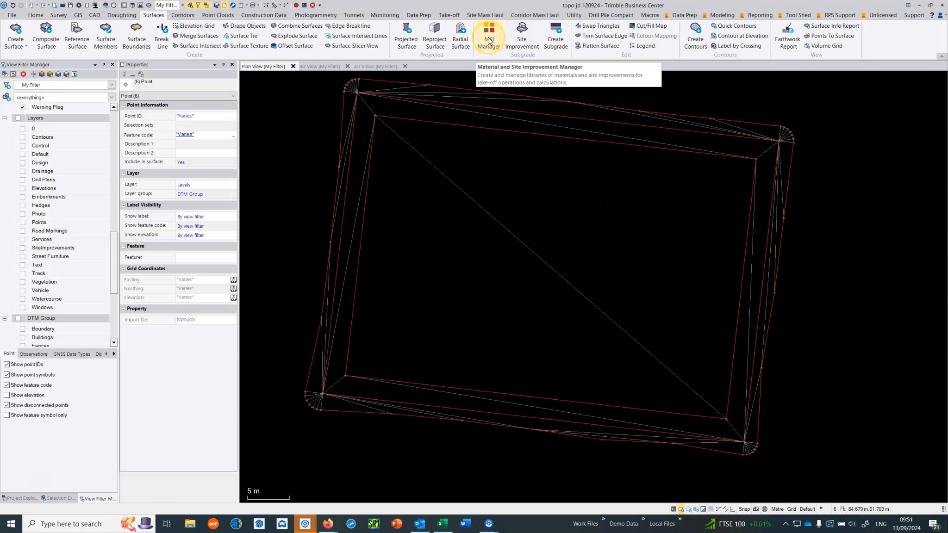
- Apply the 400mm Subgrade Adjustment site improvement to the central rectangular area of the Design surface
{"action": "left_click", "coordinate": [522, 37]}
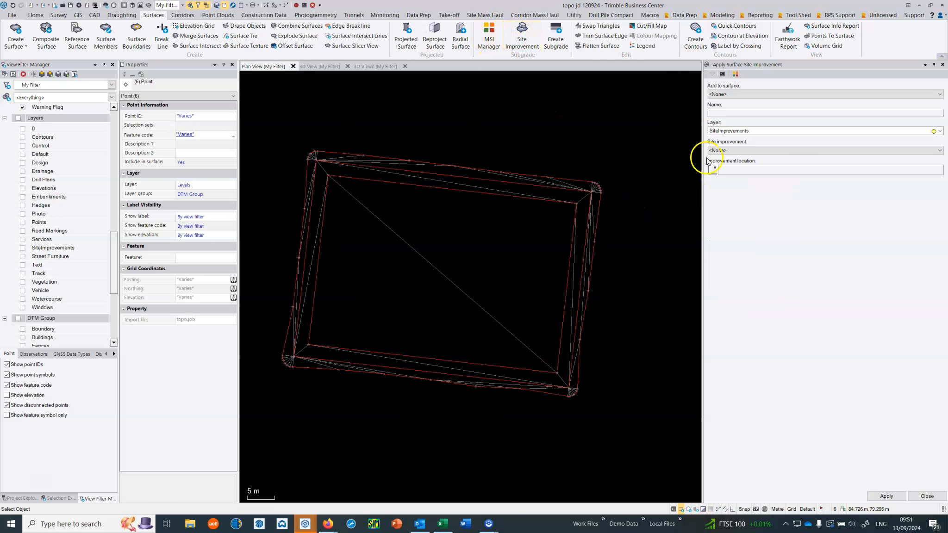
{"action": "left_click", "coordinate": [724, 99]}
{"action": "left_click", "coordinate": [720, 106]}
{"action": "left_click", "coordinate": [736, 150]}
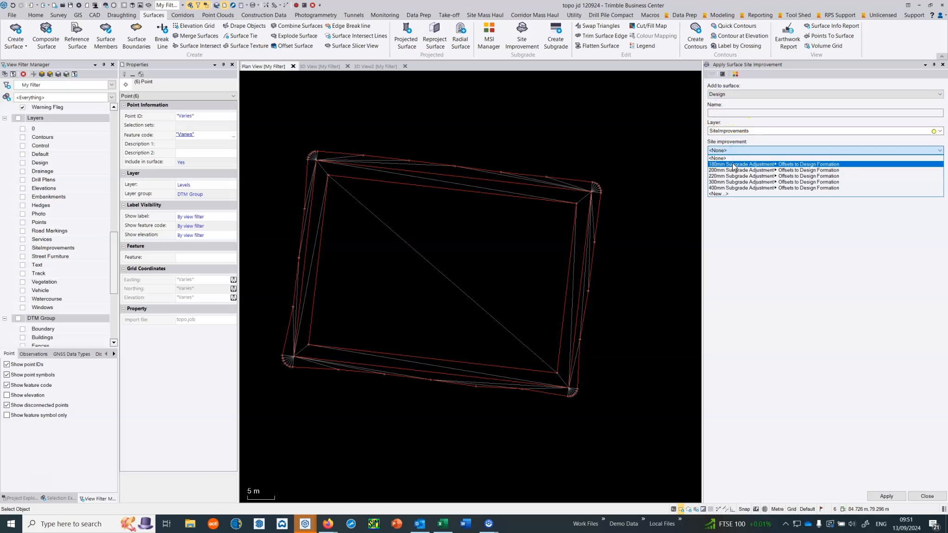
{"action": "left_click", "coordinate": [736, 188]}
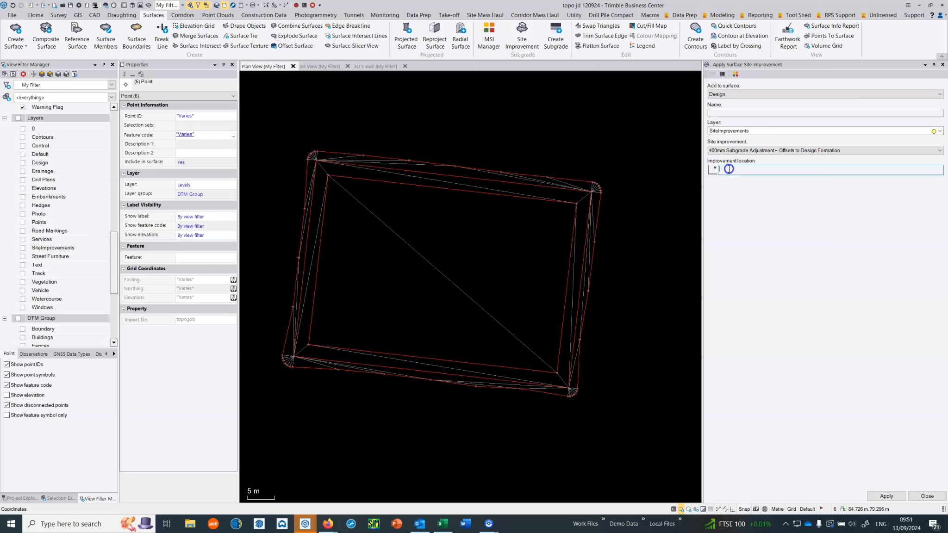
{"action": "left_click", "coordinate": [527, 234]}
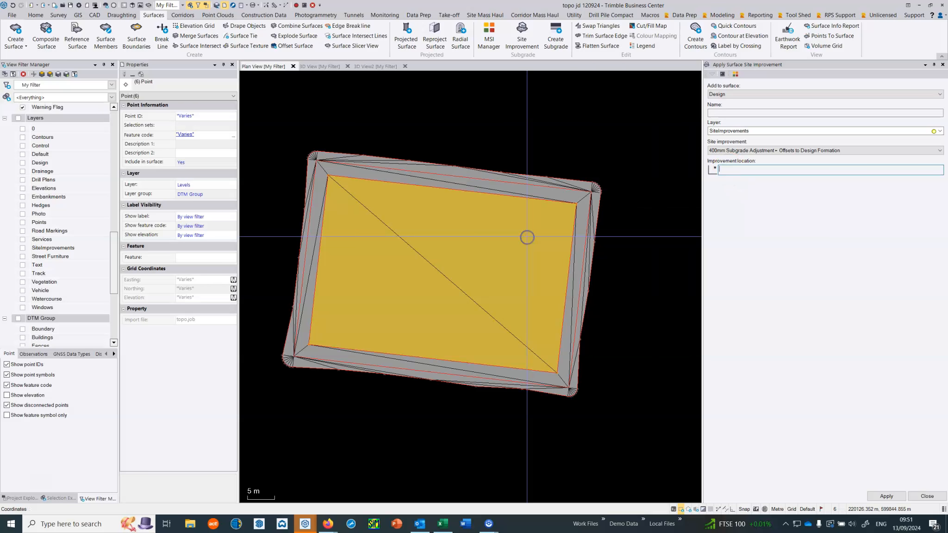
- Apply the 300mm Subgrade Adjustment site improvement to the Design surface's outer margin around the central area
{"action": "left_click", "coordinate": [739, 153]}
{"action": "left_click", "coordinate": [734, 183]}
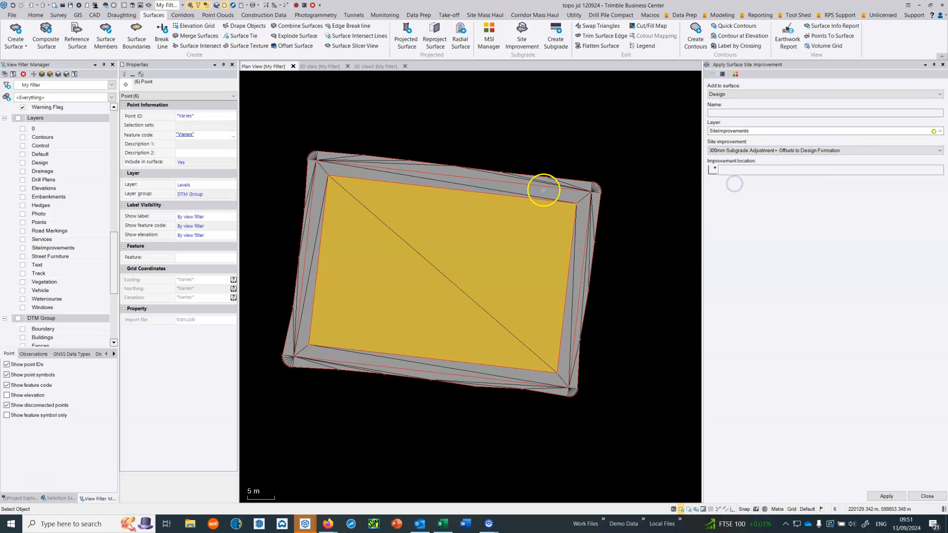
{"action": "left_click", "coordinate": [725, 169]}
{"action": "scroll", "coordinate": [572, 187], "scroll_direction": "up", "scroll_amount": 4}
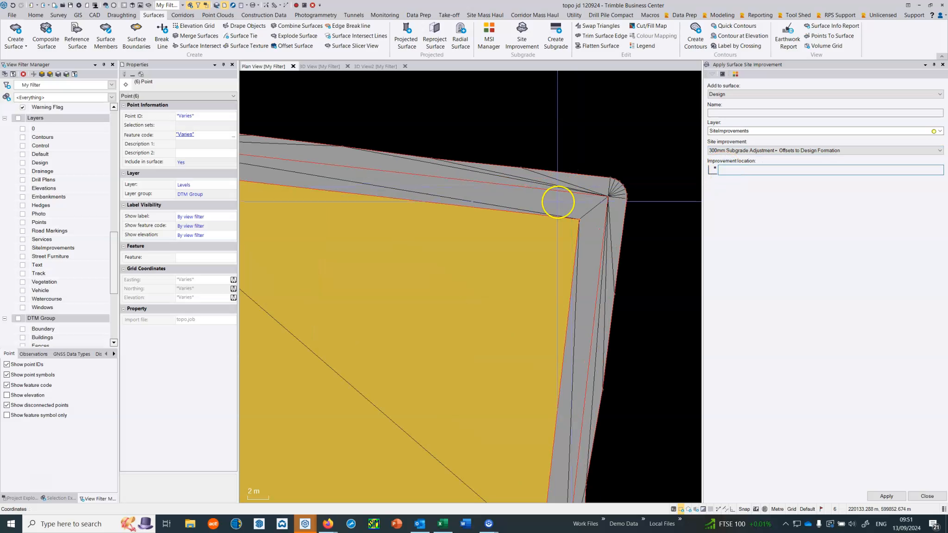
{"action": "left_click", "coordinate": [563, 180]}
{"action": "scroll", "coordinate": [606, 249], "scroll_direction": "down", "scroll_amount": 3}
{"action": "middle_click_drag", "start_coordinate": [503, 288], "coordinate": [497, 238]}
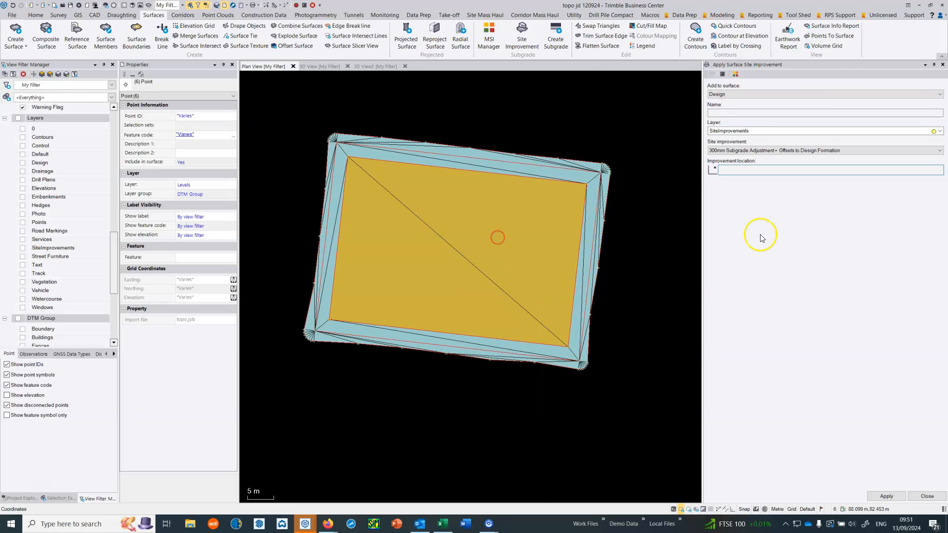
{"action": "left_click", "coordinate": [925, 496]}
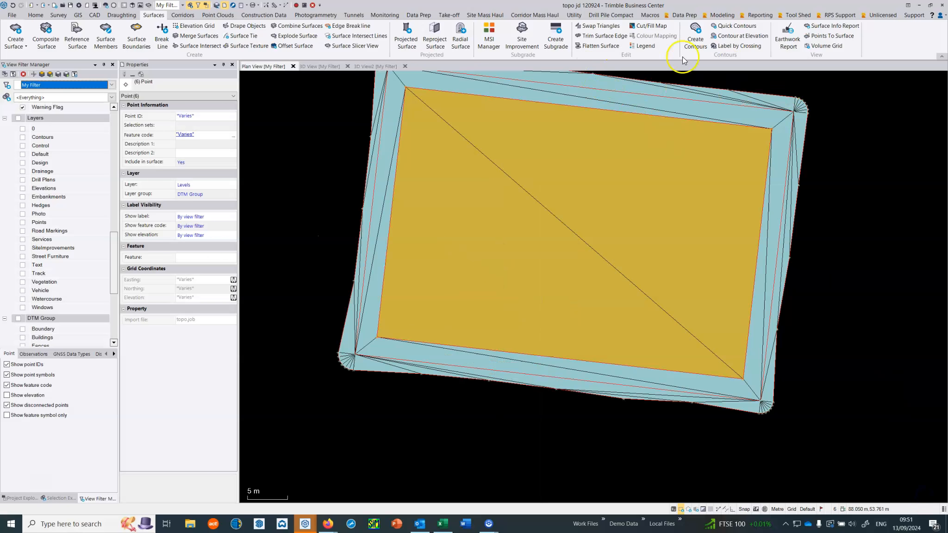
- Create a subgrade surface named Fromation from Design at the bottom of engineered materials, along the bottom of material
{"action": "left_click", "coordinate": [555, 43]}
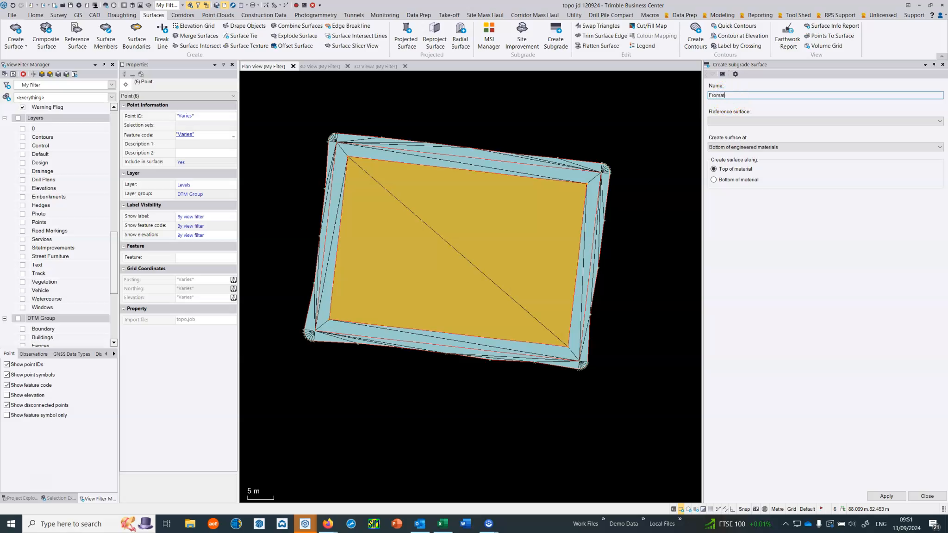
{"action": "left_click", "coordinate": [721, 121]}
{"action": "left_click", "coordinate": [719, 126]}
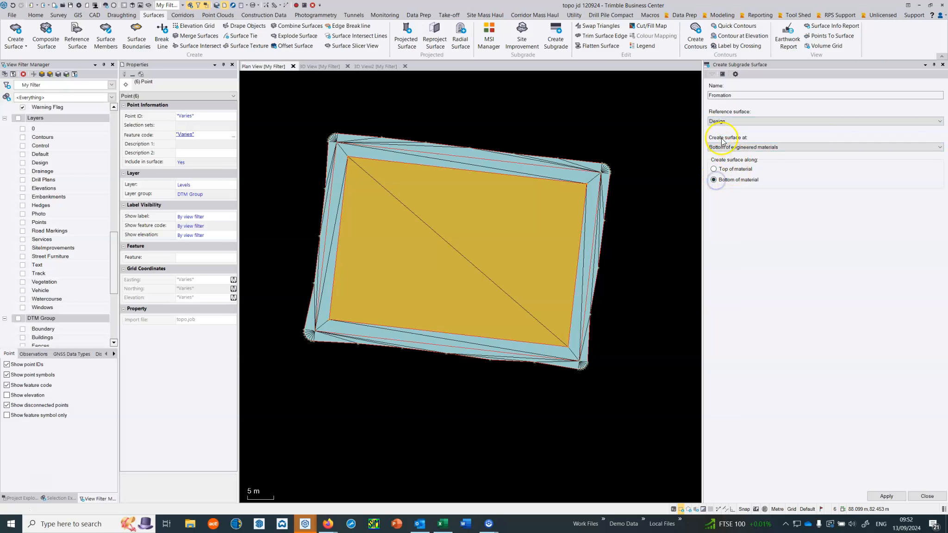
{"action": "left_click", "coordinate": [753, 148]}
{"action": "left_click", "coordinate": [753, 148]}
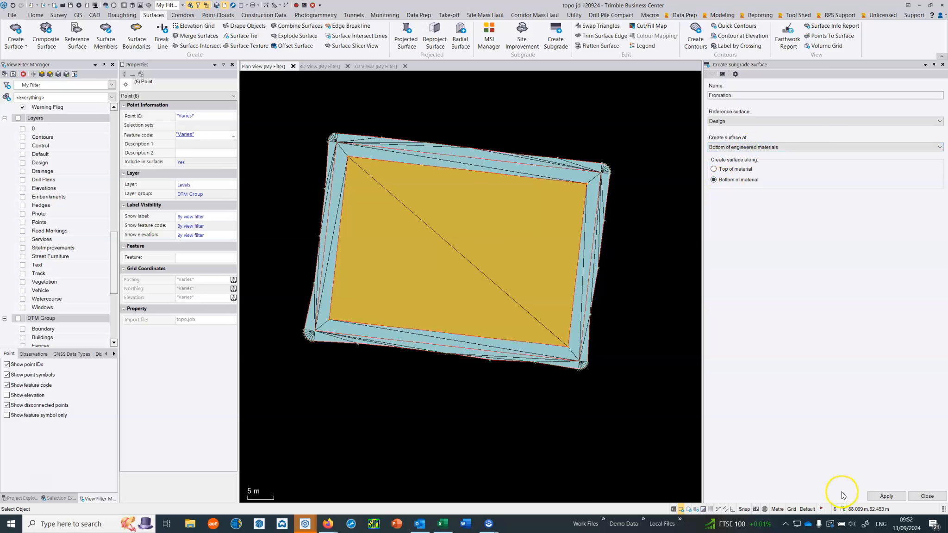
{"action": "left_click", "coordinate": [883, 495]}
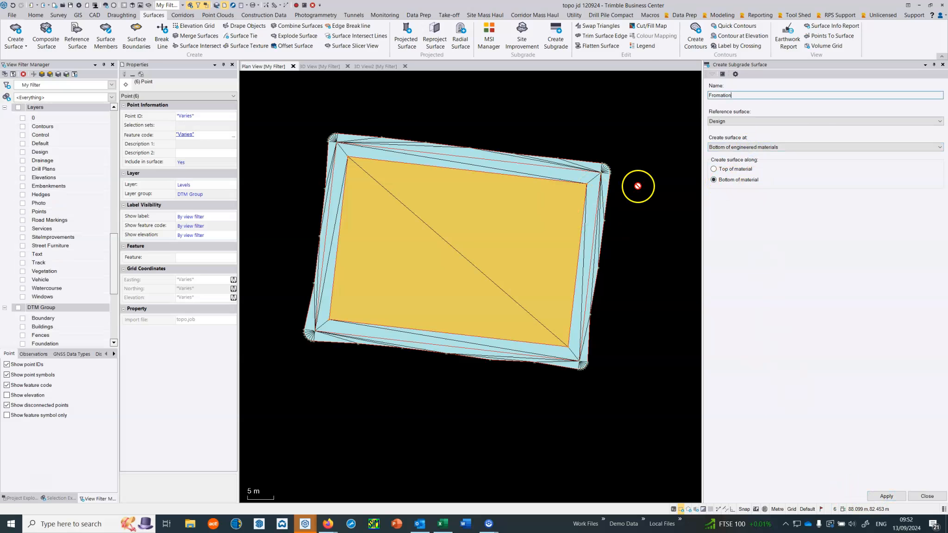
{"action": "left_click", "coordinate": [942, 66]}
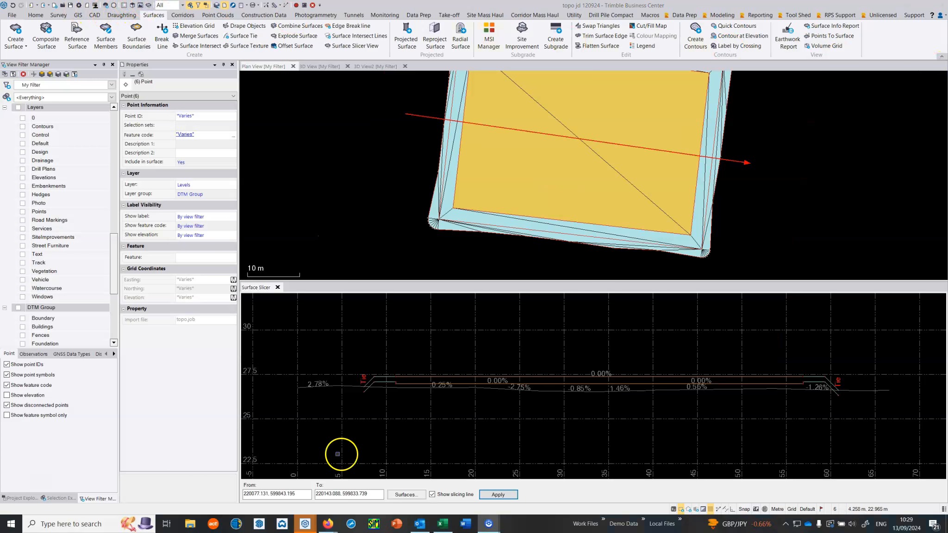
- Examine the section across the Design area with all four surfaces included, checking the formation step and side slopes
{"action": "scroll", "coordinate": [467, 401], "scroll_direction": "up", "scroll_amount": 7}
{"action": "middle_click_drag", "start_coordinate": [534, 387], "coordinate": [532, 402]}
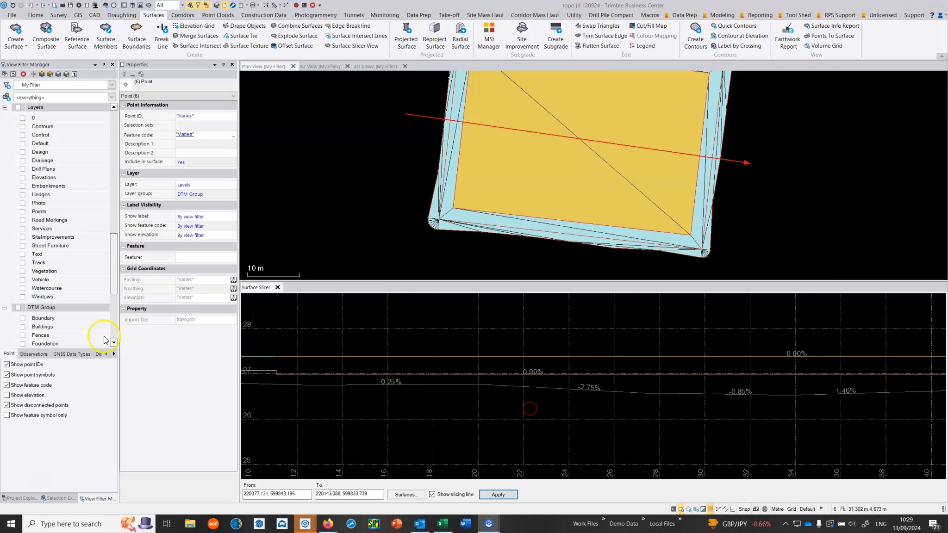
{"action": "left_click", "coordinate": [404, 494]}
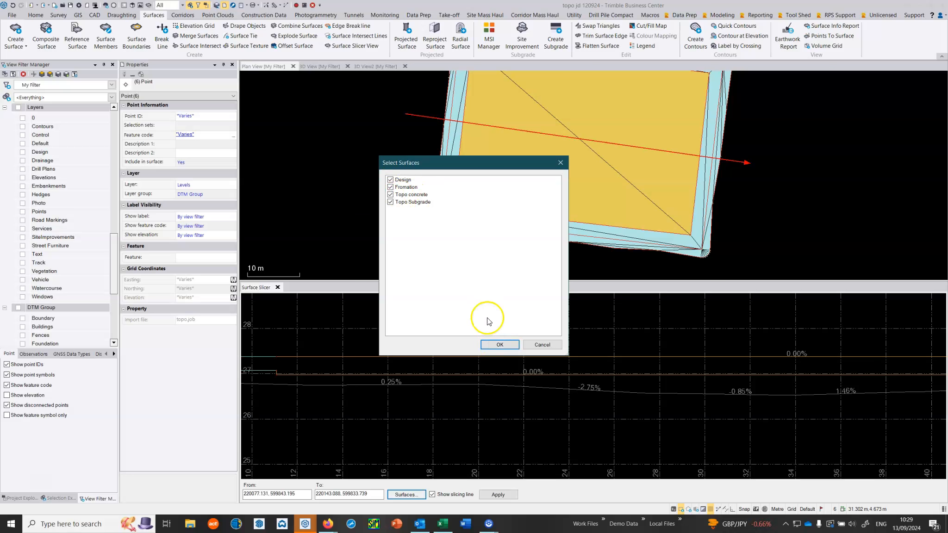
{"action": "left_click", "coordinate": [496, 345]}
{"action": "scroll", "coordinate": [515, 377], "scroll_direction": "up", "scroll_amount": 5}
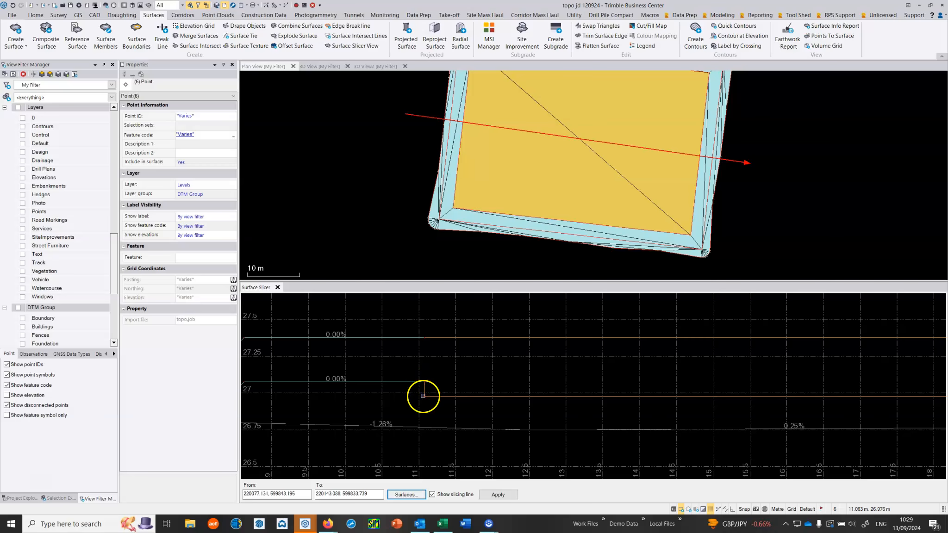
{"action": "scroll", "coordinate": [423, 396], "scroll_direction": "down", "scroll_amount": 3}
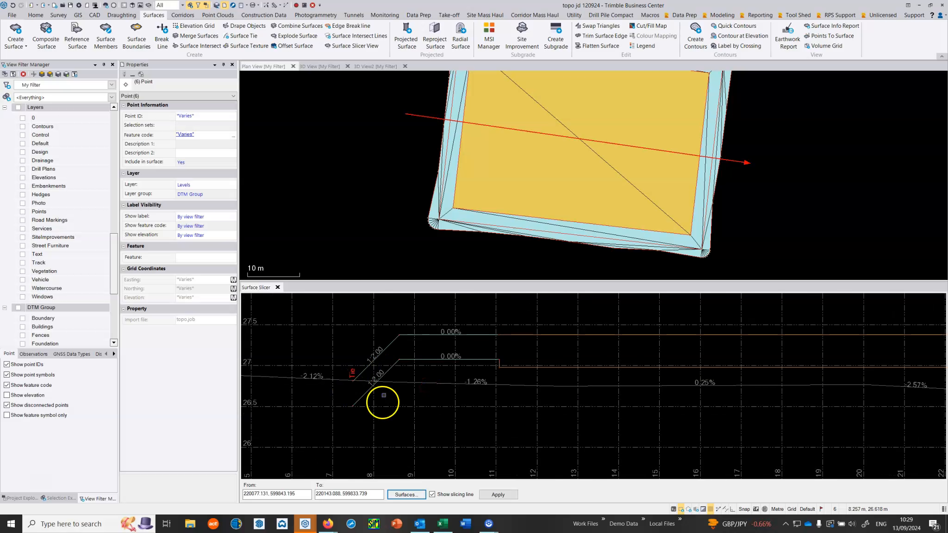
{"action": "scroll", "coordinate": [379, 377], "scroll_direction": "down", "scroll_amount": 4}
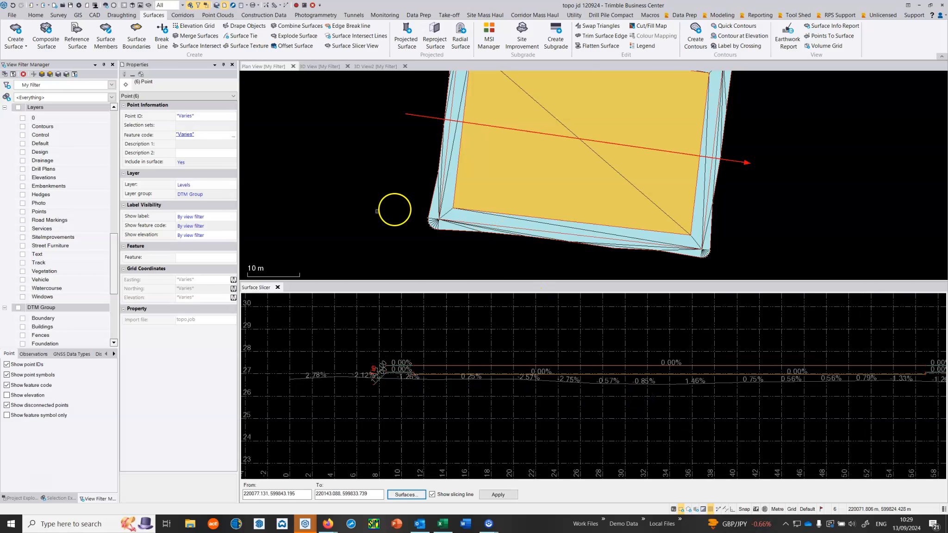
- Display the Topo concrete surface in plan and slice the surfaces from the central area northward past the northern kerb strip
{"action": "scroll", "coordinate": [106, 293], "scroll_direction": "down", "scroll_amount": 5}
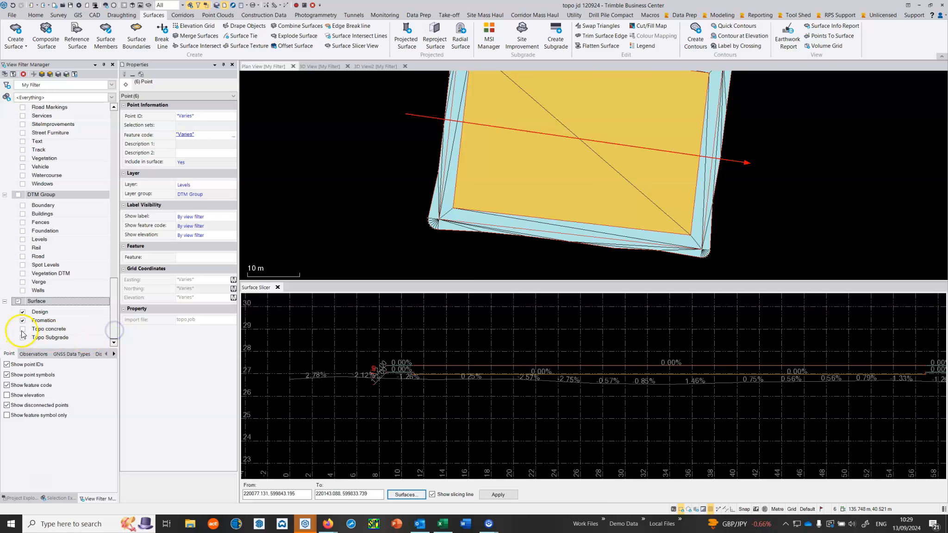
{"action": "left_click", "coordinate": [22, 329]}
{"action": "scroll", "coordinate": [497, 172], "scroll_direction": "down", "scroll_amount": 3}
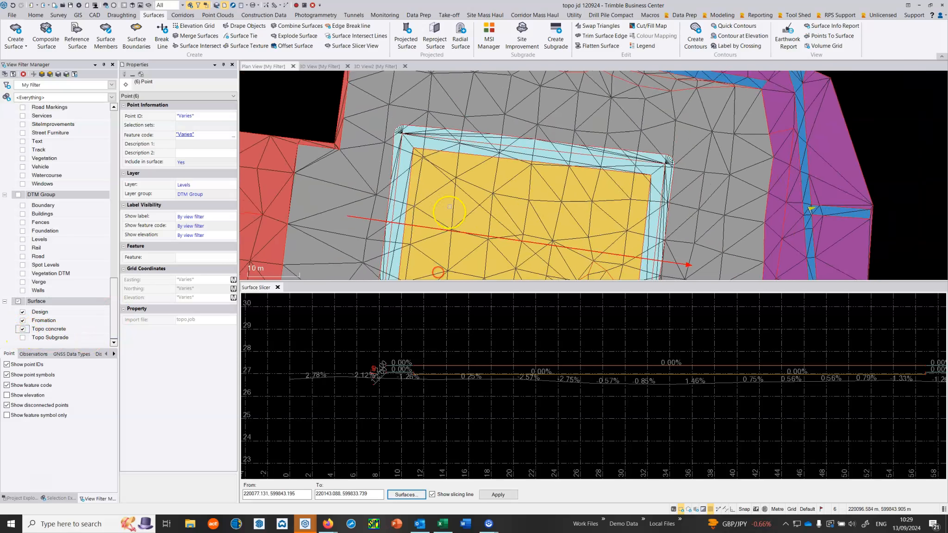
{"action": "left_click", "coordinate": [291, 493]}
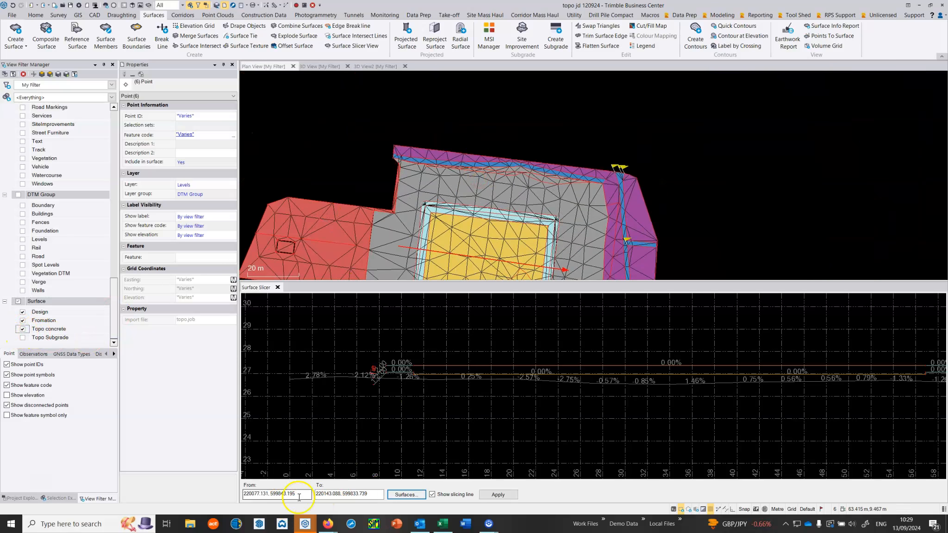
{"action": "left_click", "coordinate": [466, 234]}
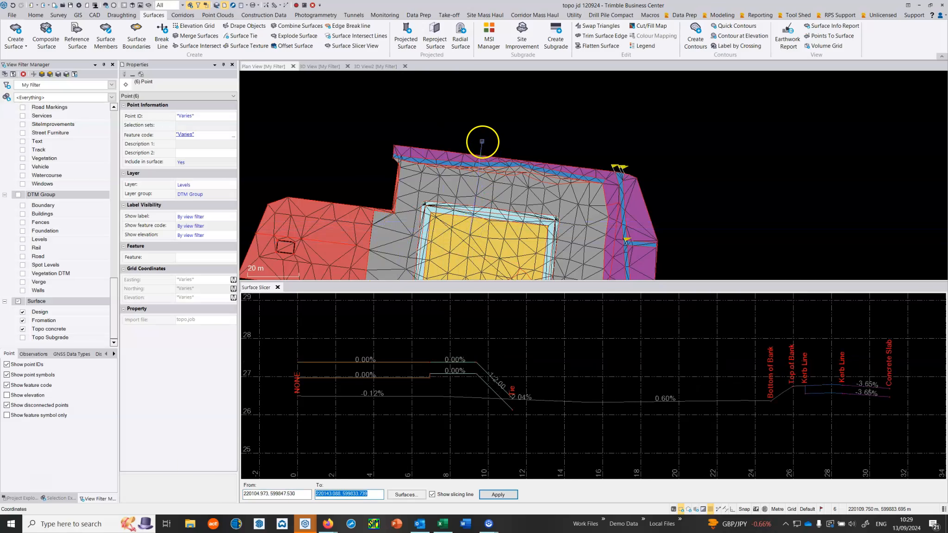
{"action": "left_click", "coordinate": [481, 142]}
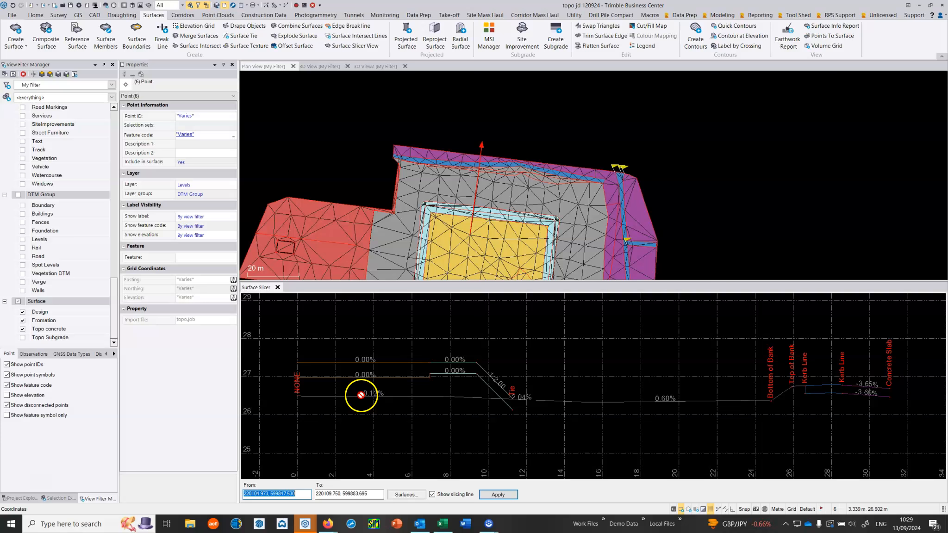
- Examine the northward section from the kerb lines and concrete slab back to the Design and Fromation profiles
{"action": "middle_click_drag", "start_coordinate": [865, 387], "coordinate": [840, 395]}
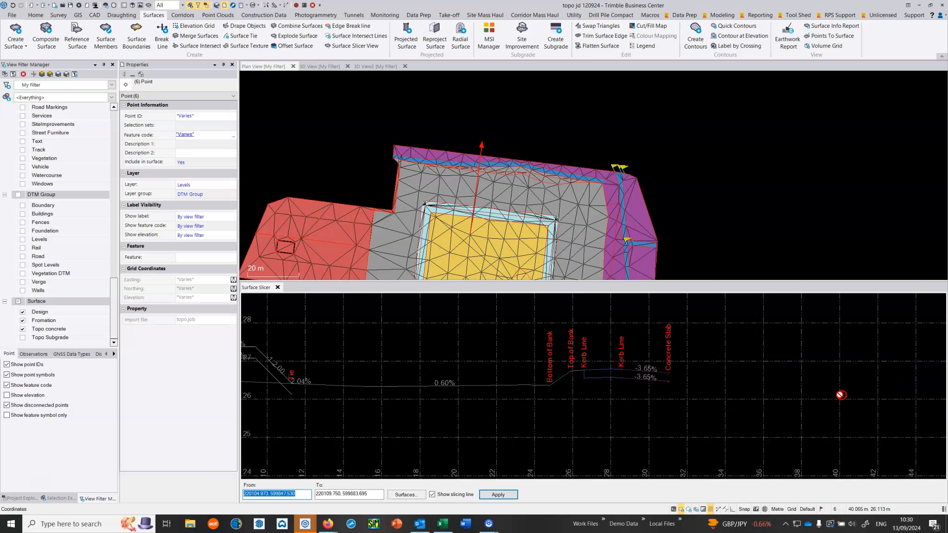
{"action": "scroll", "coordinate": [598, 372], "scroll_direction": "up", "scroll_amount": 3}
{"action": "scroll", "coordinate": [574, 379], "scroll_direction": "down", "scroll_amount": 6}
{"action": "middle_click_drag", "start_coordinate": [437, 374], "coordinate": [761, 392]}
{"action": "scroll", "coordinate": [480, 373], "scroll_direction": "up", "scroll_amount": 1}
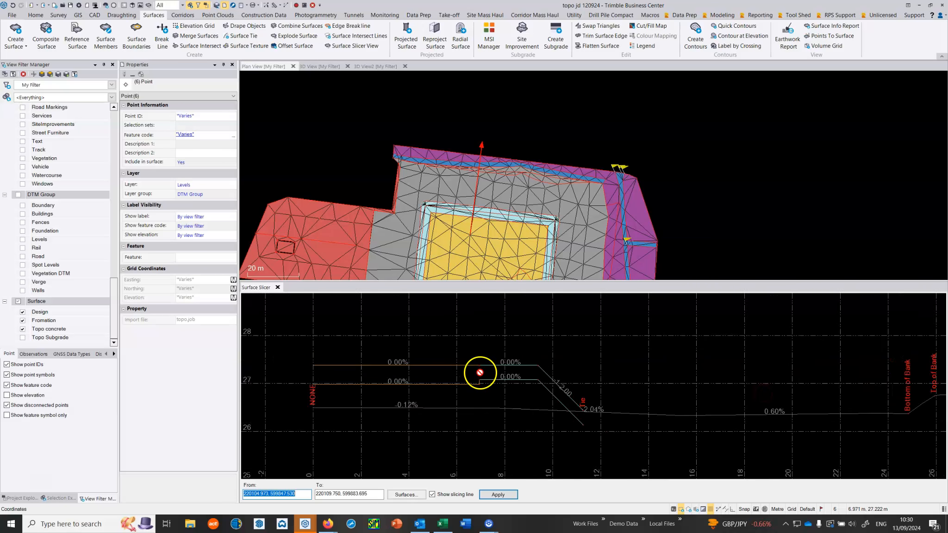
{"action": "scroll", "coordinate": [480, 373], "scroll_direction": "up", "scroll_amount": 2}
{"action": "scroll", "coordinate": [493, 386], "scroll_direction": "down", "scroll_amount": 3}
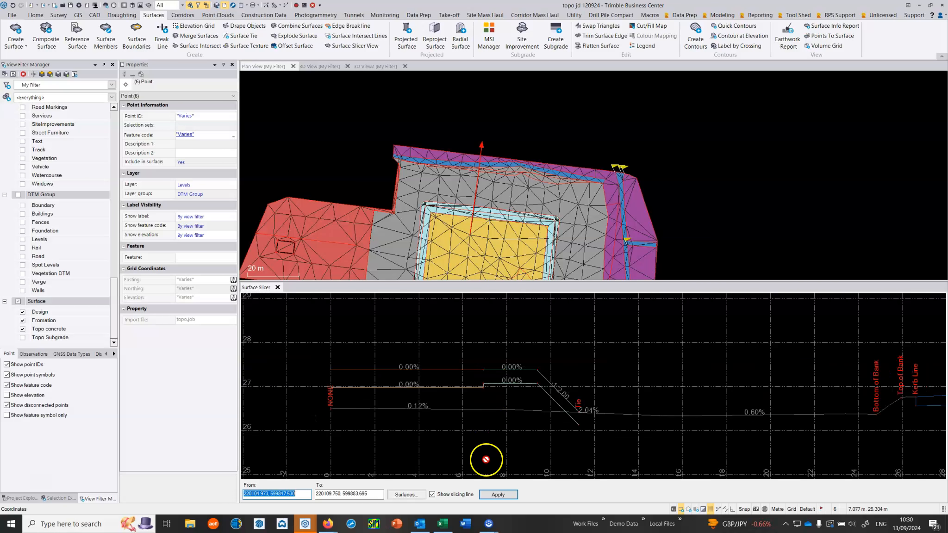
- Restrict the section to the Fromation and Topo Subgrade surfaces, examine their profiles and close the surface slicer
{"action": "left_click", "coordinate": [408, 494]}
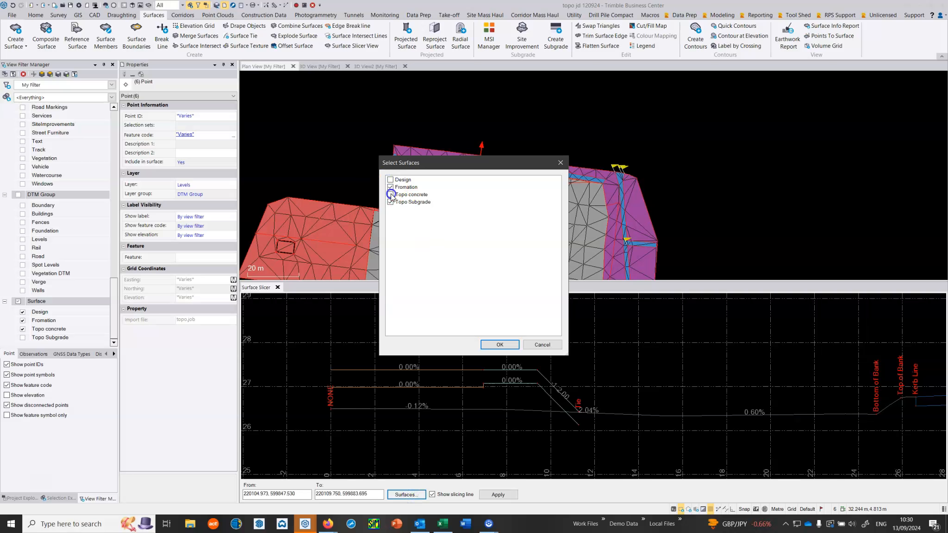
{"action": "left_click", "coordinate": [500, 345]}
{"action": "scroll", "coordinate": [630, 417], "scroll_direction": "up", "scroll_amount": 2}
{"action": "middle_click_drag", "start_coordinate": [622, 427], "coordinate": [516, 390]}
{"action": "scroll", "coordinate": [508, 401], "scroll_direction": "up", "scroll_amount": 1}
{"action": "middle_click_drag", "start_coordinate": [382, 398], "coordinate": [499, 390]}
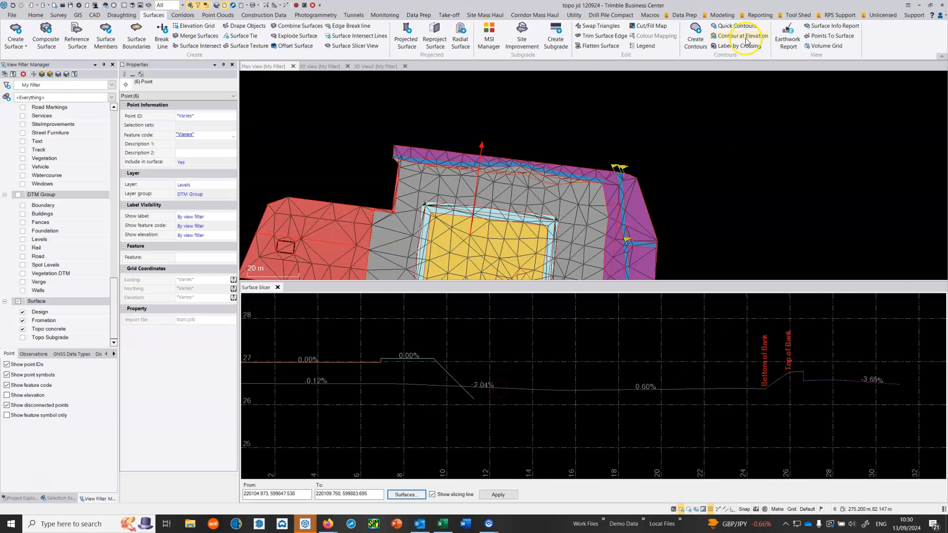
{"action": "left_click", "coordinate": [277, 287]}
- Run a surface-to-surface earthwork report with Fromation as the initial surface and Topo Subgrade as the final surface
{"action": "scroll", "coordinate": [477, 255], "scroll_direction": "down", "scroll_amount": 1}
{"action": "scroll", "coordinate": [477, 255], "scroll_direction": "down", "scroll_amount": 1}
{"action": "middle_click_drag", "start_coordinate": [468, 296], "coordinate": [564, 238]}
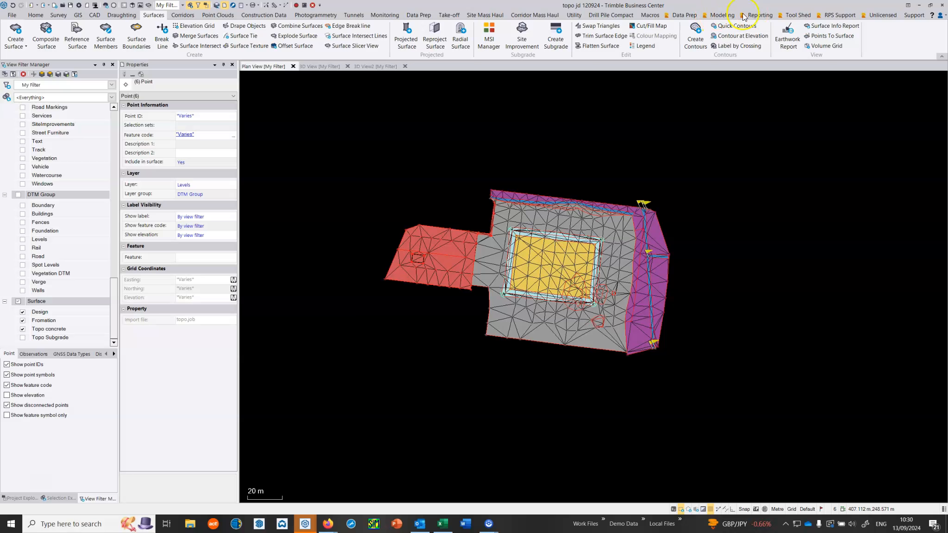
{"action": "left_click", "coordinate": [788, 38]}
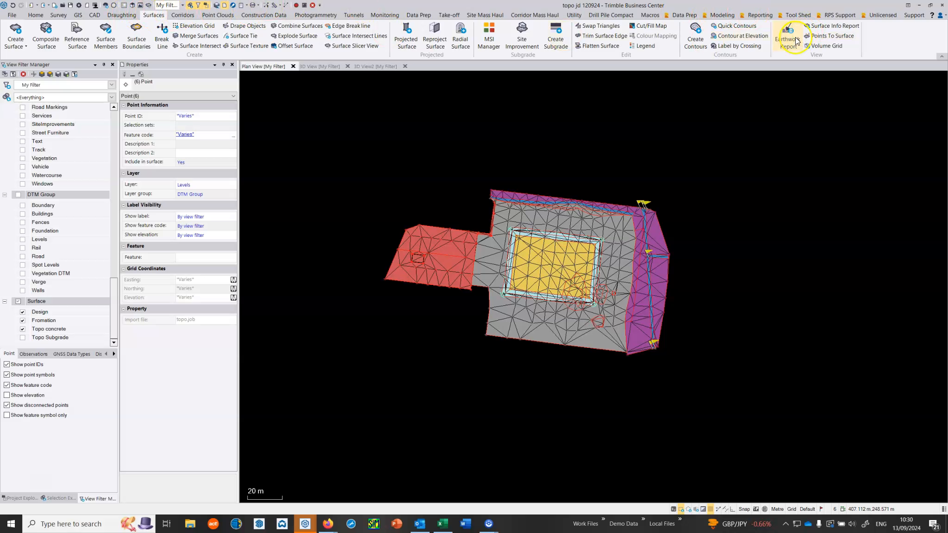
{"action": "left_click", "coordinate": [731, 109]}
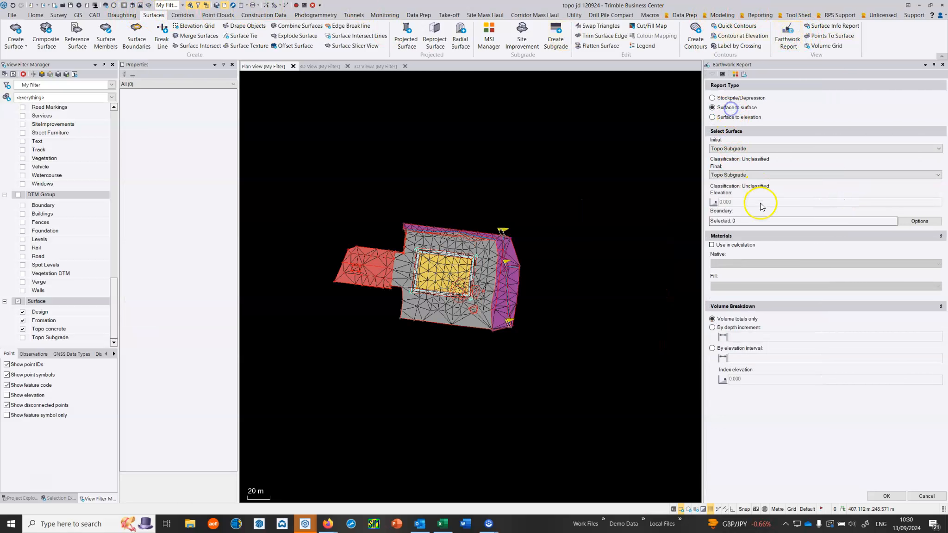
{"action": "left_click", "coordinate": [735, 149]}
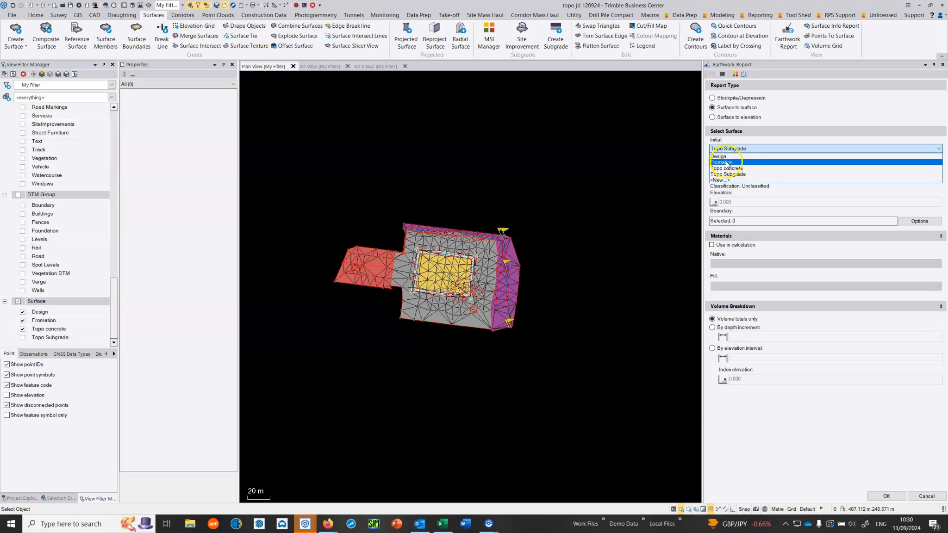
{"action": "left_click", "coordinate": [728, 164]}
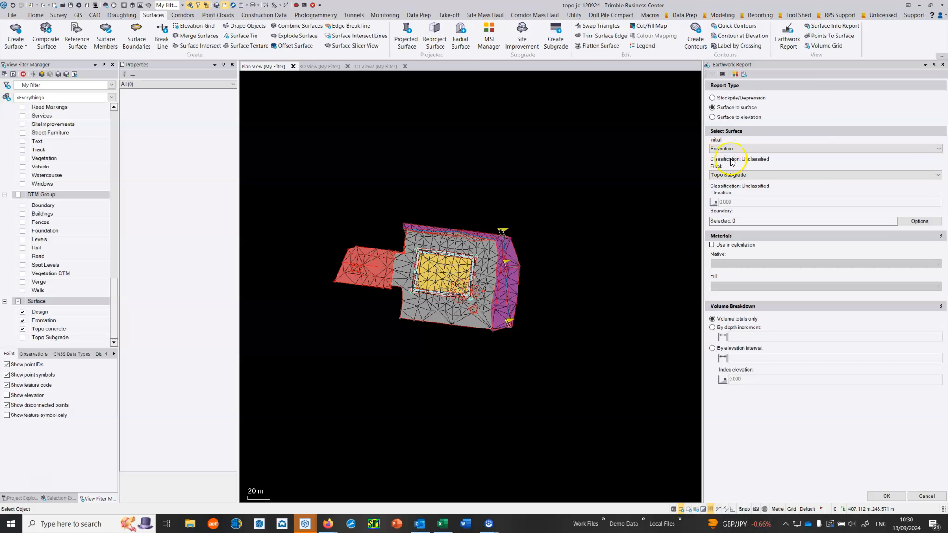
{"action": "left_click", "coordinate": [731, 175]}
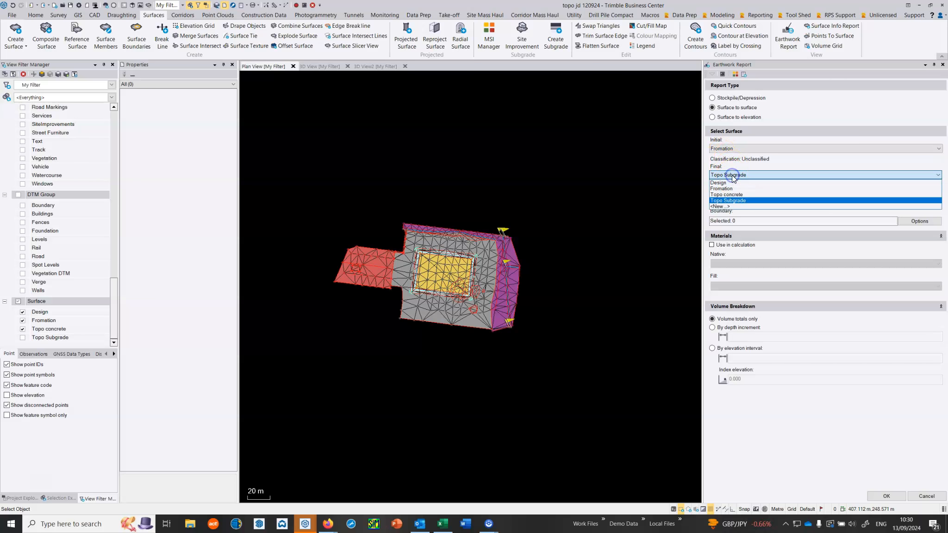
{"action": "left_click", "coordinate": [733, 201]}
{"action": "left_click", "coordinate": [886, 496]}
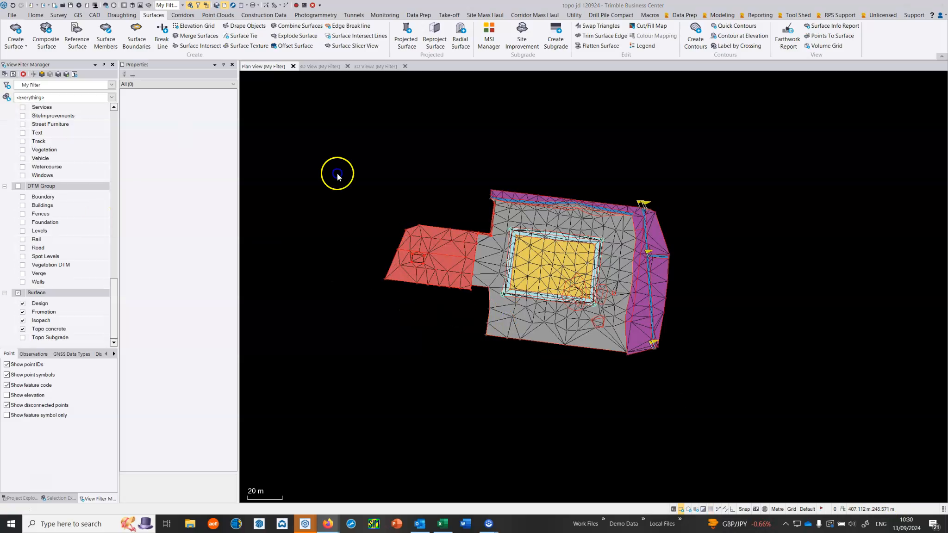
- Select the area-based site improvement inside the small rectangle in the western red area to inspect its properties
{"action": "scroll", "coordinate": [273, 311], "scroll_direction": "down", "scroll_amount": 2}
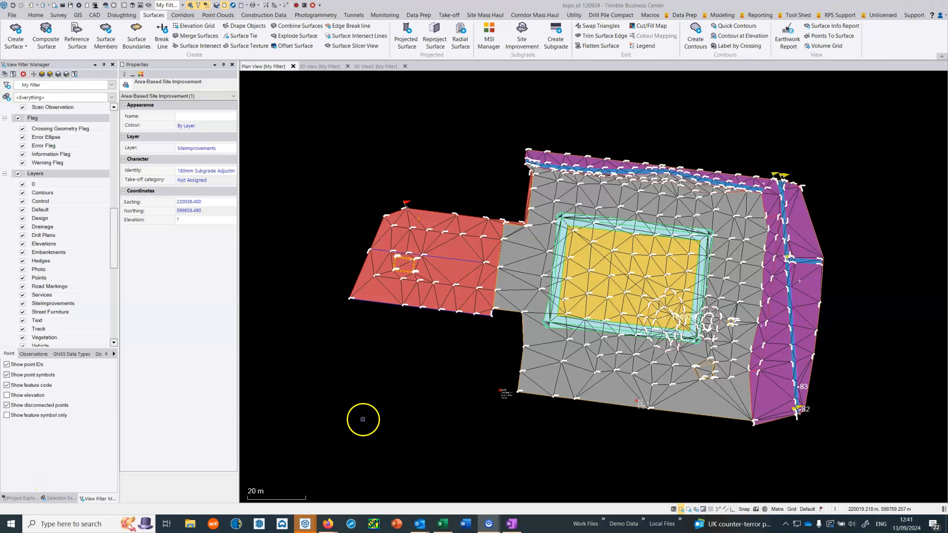
{"action": "scroll", "coordinate": [415, 287], "scroll_direction": "up", "scroll_amount": 2}
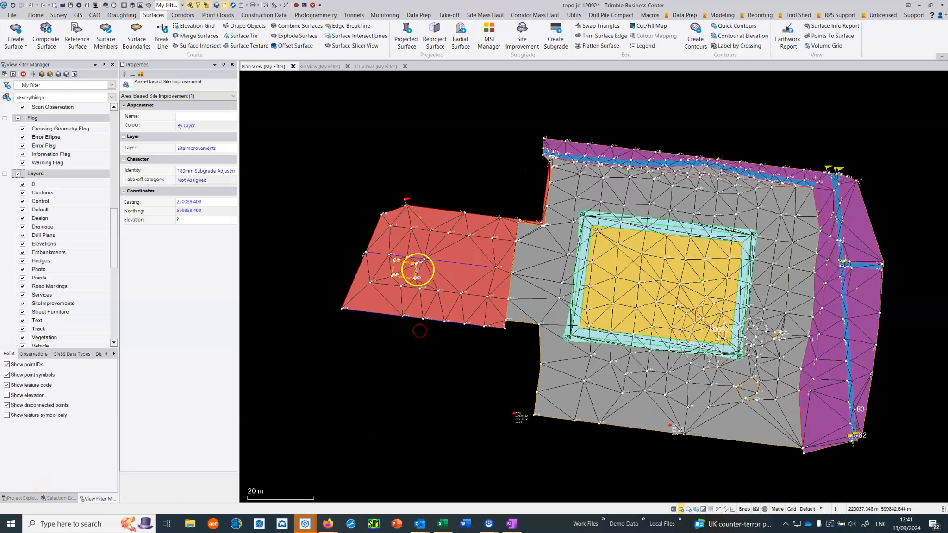
{"action": "scroll", "coordinate": [417, 269], "scroll_direction": "up", "scroll_amount": 2}
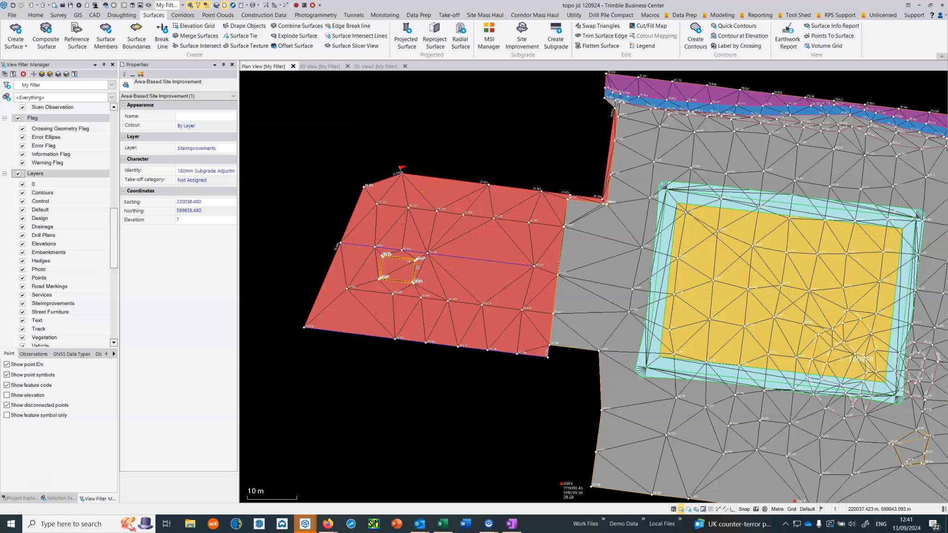
{"action": "scroll", "coordinate": [414, 280], "scroll_direction": "up", "scroll_amount": 4}
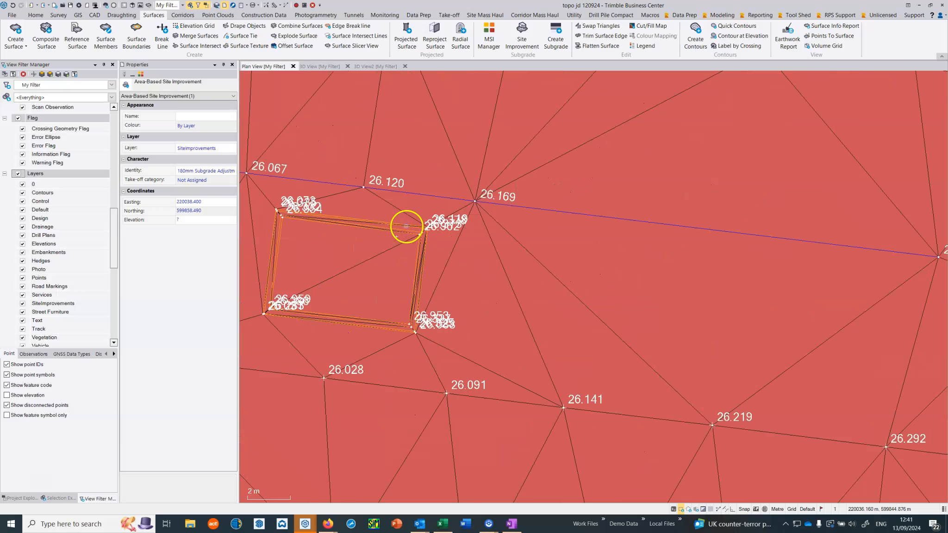
{"action": "middle_click_drag", "start_coordinate": [405, 226], "coordinate": [424, 266]}
{"action": "scroll", "coordinate": [405, 283], "scroll_direction": "up", "scroll_amount": 3}
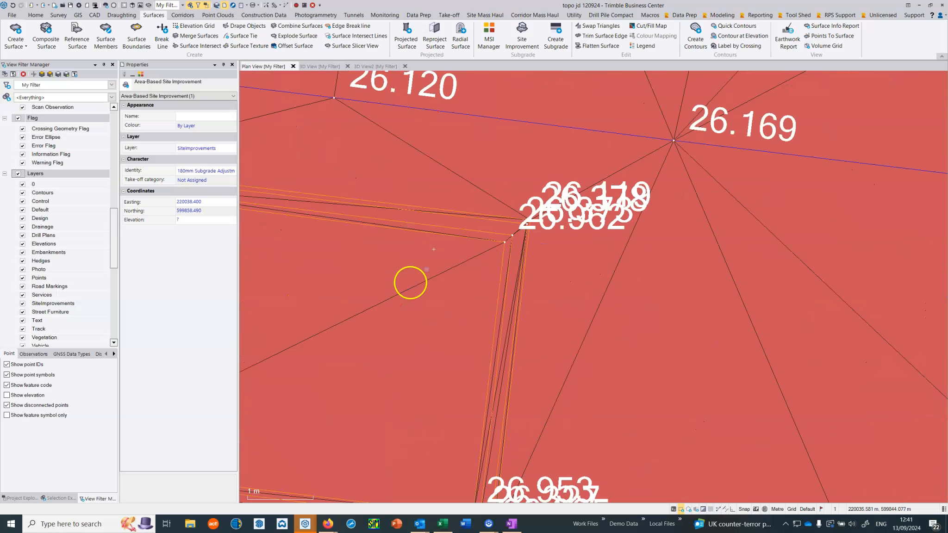
{"action": "left_click", "coordinate": [433, 248]}
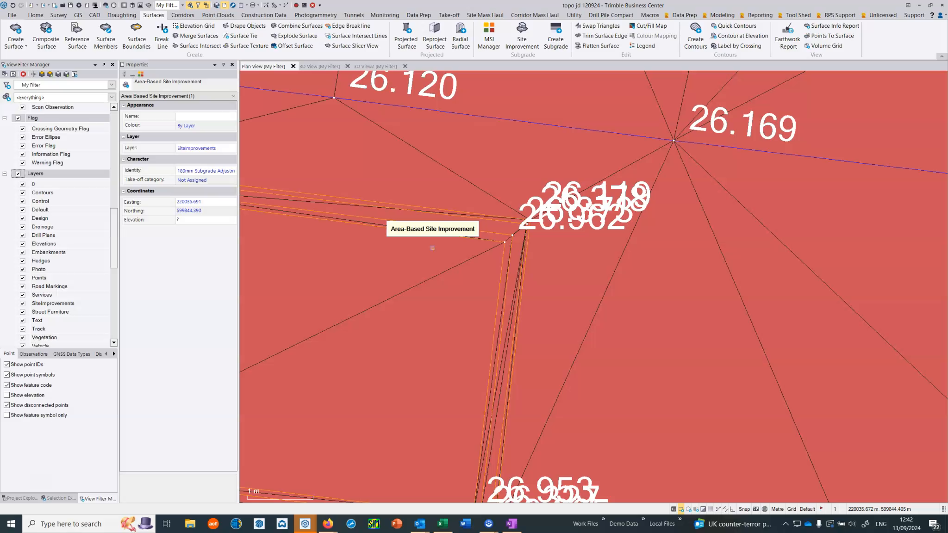
{"action": "left_click", "coordinate": [428, 240]}
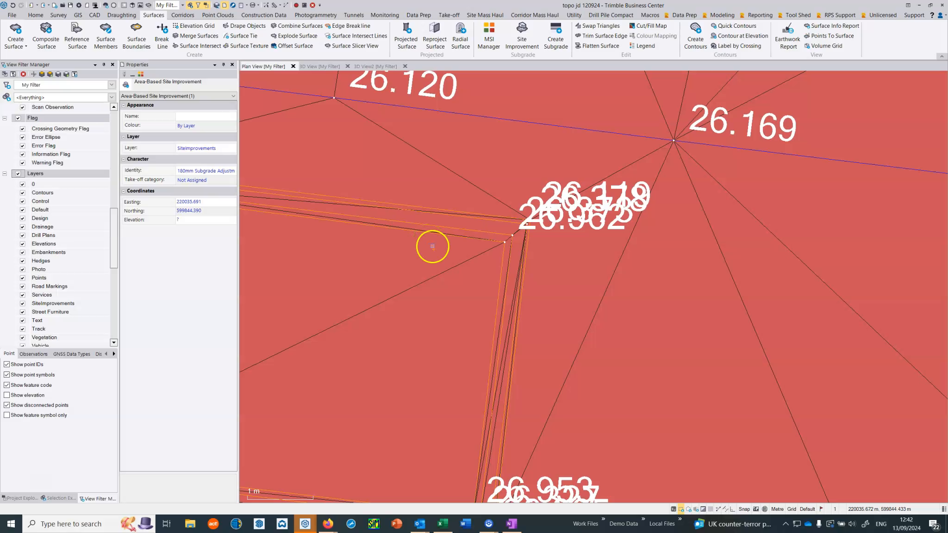
- Inspect the properties of the area-based site improvement near the northern edge of the western red area
{"action": "scroll", "coordinate": [432, 246], "scroll_direction": "down", "scroll_amount": 4}
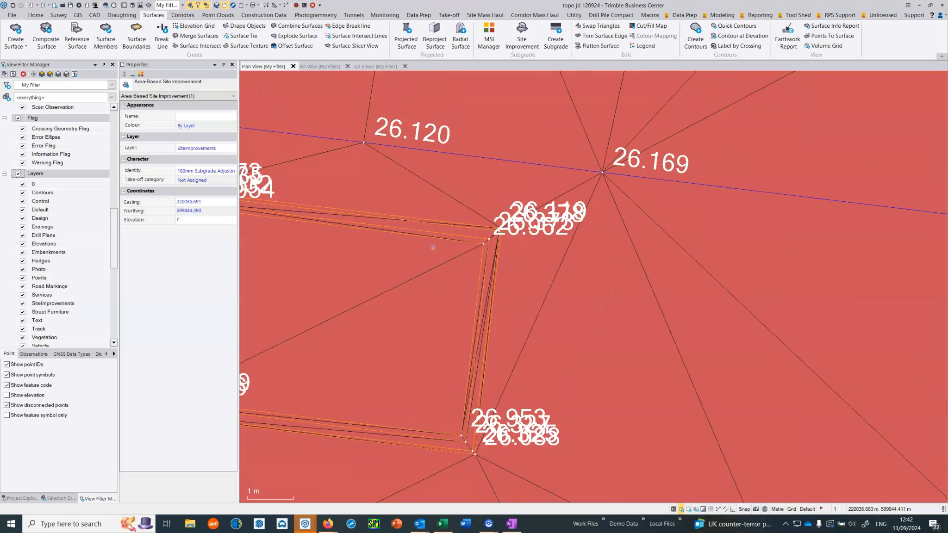
{"action": "scroll", "coordinate": [433, 247], "scroll_direction": "down", "scroll_amount": 3}
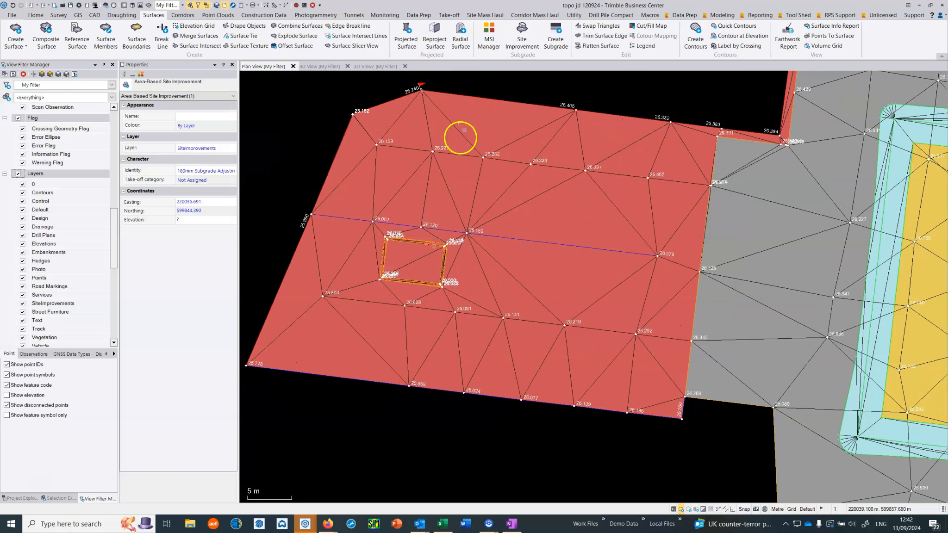
{"action": "left_click", "coordinate": [459, 123]}
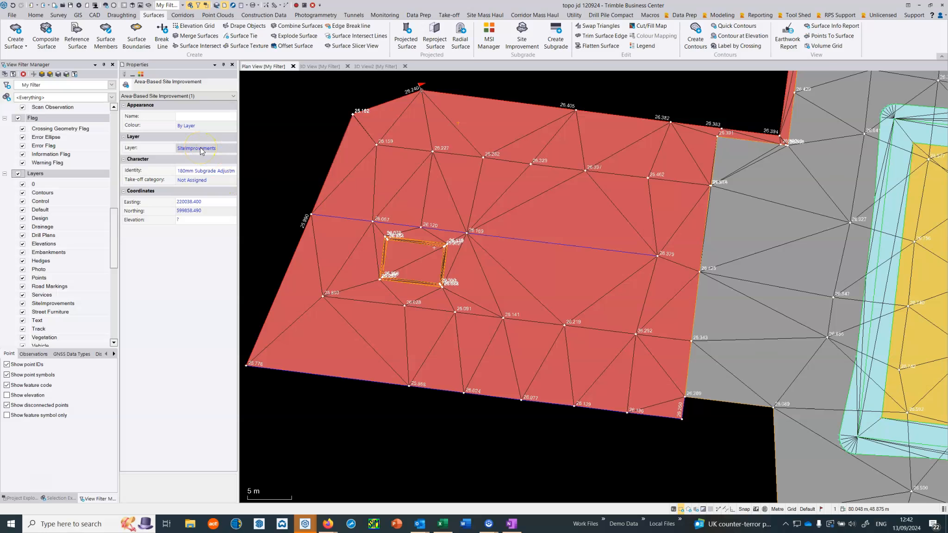
- Hide the Topo Subgrade surface, the DTM Group layers and every general layer except SiteImprovements
{"action": "left_click_drag", "start_coordinate": [111, 227], "coordinate": [113, 285]}
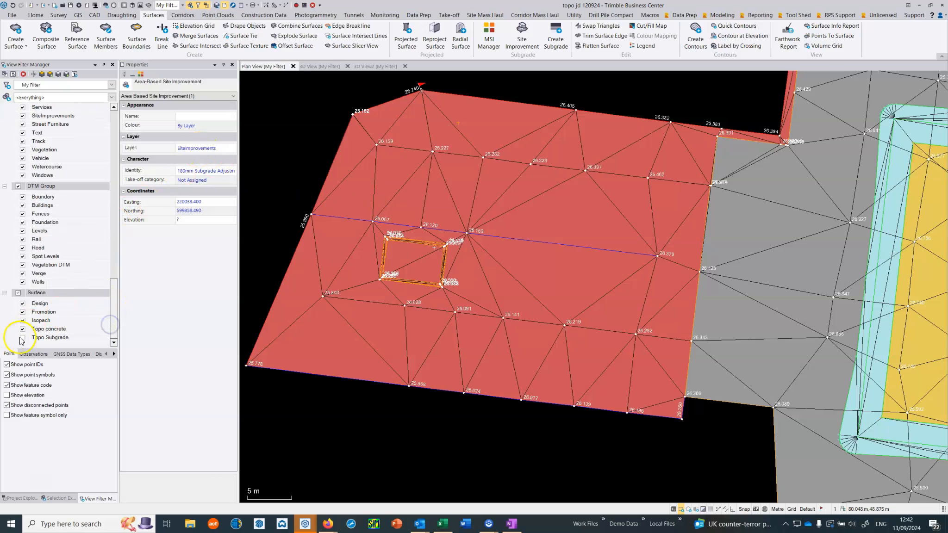
{"action": "left_click", "coordinate": [18, 185]}
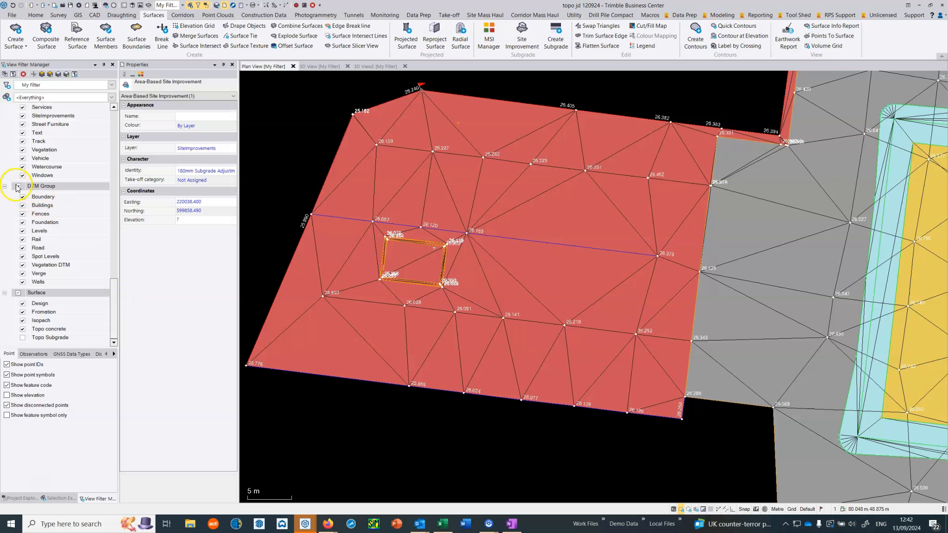
{"action": "left_click_drag", "start_coordinate": [110, 290], "coordinate": [117, 266]}
{"action": "left_click", "coordinate": [20, 199]}
{"action": "left_click", "coordinate": [22, 218]}
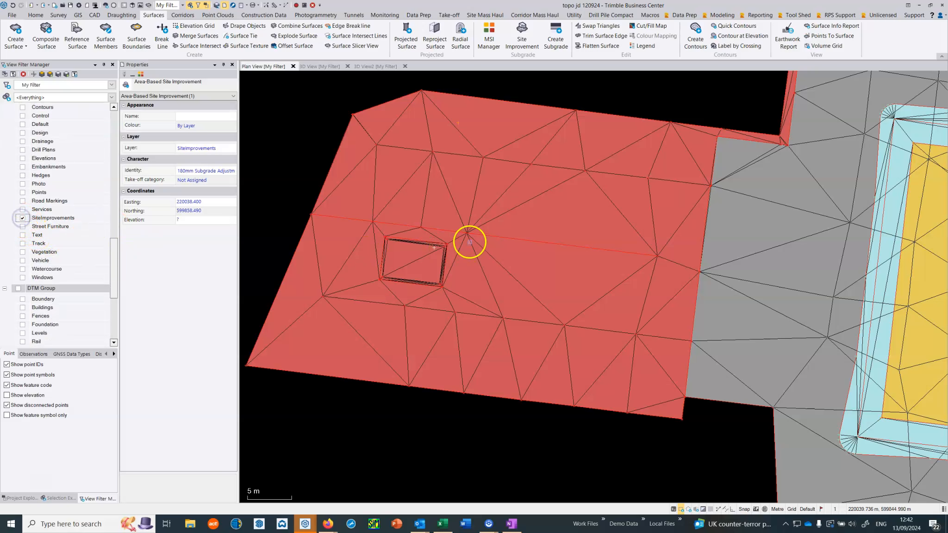
- Delete the 180mm subgrade adjustment site improvement near the northern edge of the western red area
{"action": "left_click", "coordinate": [466, 423]}
{"action": "left_click", "coordinate": [458, 122]}
{"action": "right_click", "coordinate": [460, 123]}
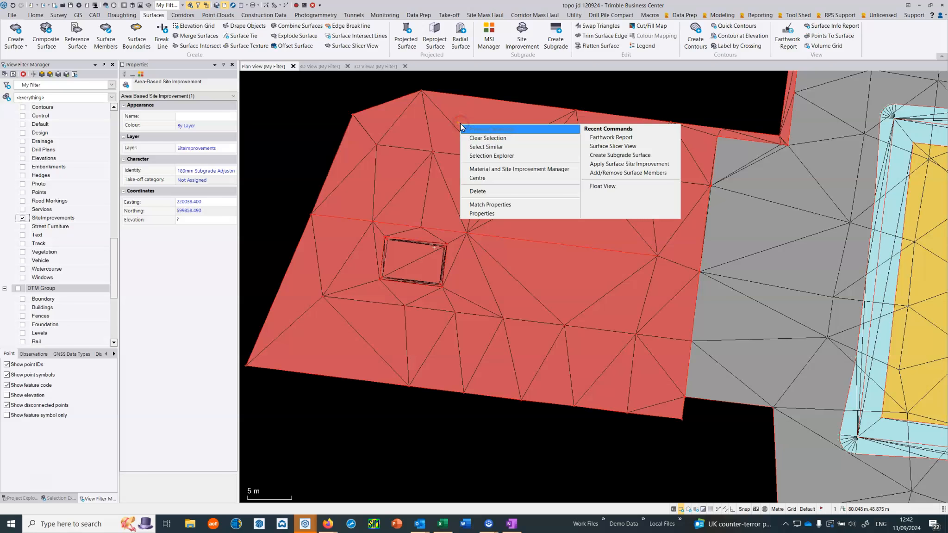
{"action": "left_click", "coordinate": [474, 191]}
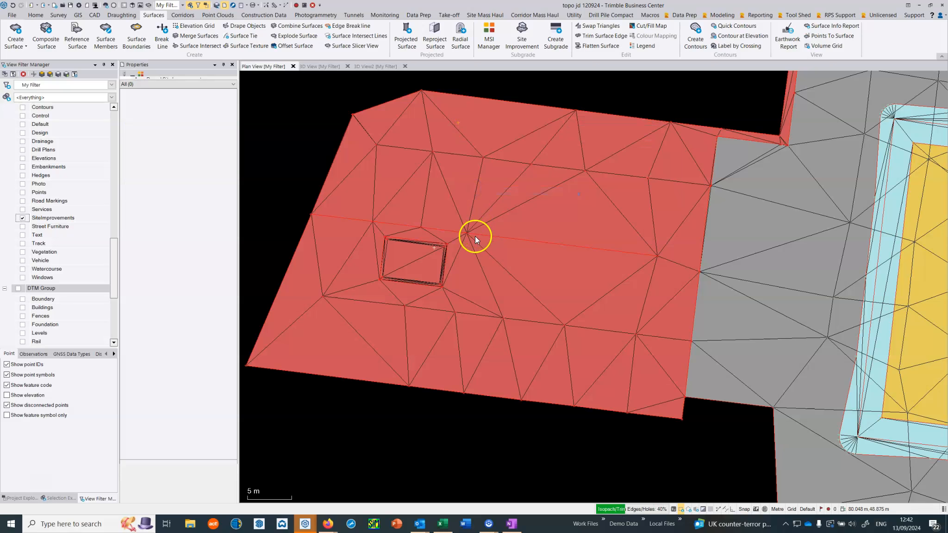
- Examine the site improvement colouring of the small western rectangle, its surrounding area and the whole site
{"action": "scroll", "coordinate": [474, 236], "scroll_direction": "down", "scroll_amount": 2}
{"action": "scroll", "coordinate": [475, 236], "scroll_direction": "down", "scroll_amount": 2}
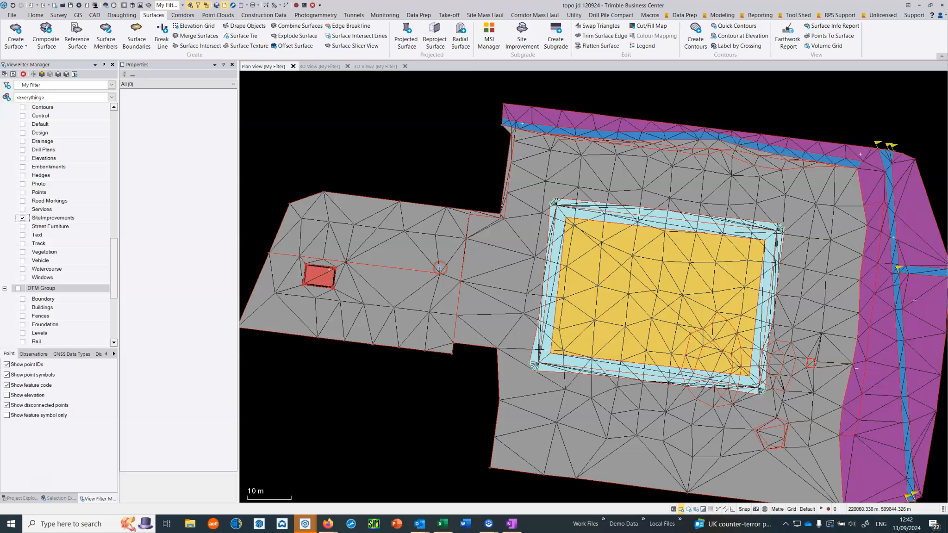
{"action": "scroll", "coordinate": [439, 268], "scroll_direction": "down", "scroll_amount": 1}
{"action": "middle_click_drag", "start_coordinate": [403, 310], "coordinate": [455, 273]}
{"action": "scroll", "coordinate": [392, 226], "scroll_direction": "up", "scroll_amount": 9}
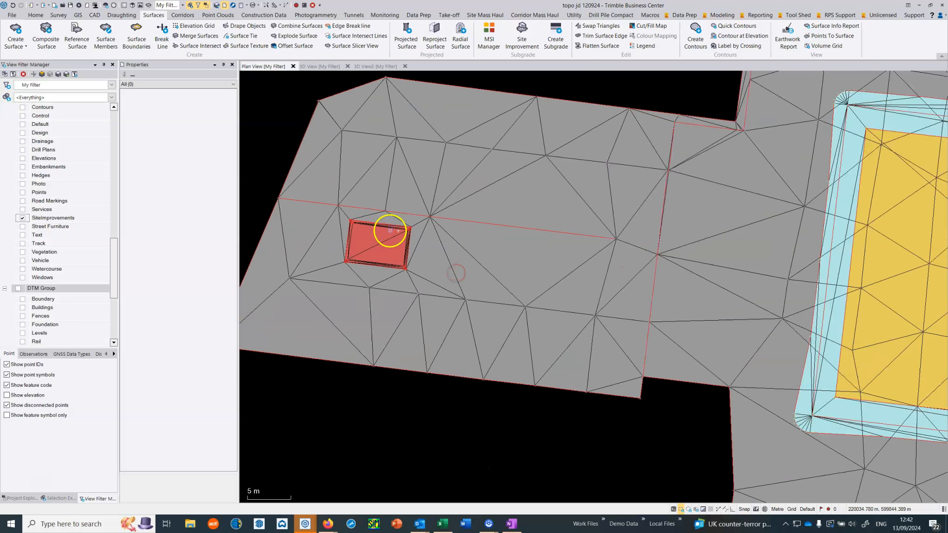
{"action": "scroll", "coordinate": [388, 269], "scroll_direction": "down", "scroll_amount": 10}
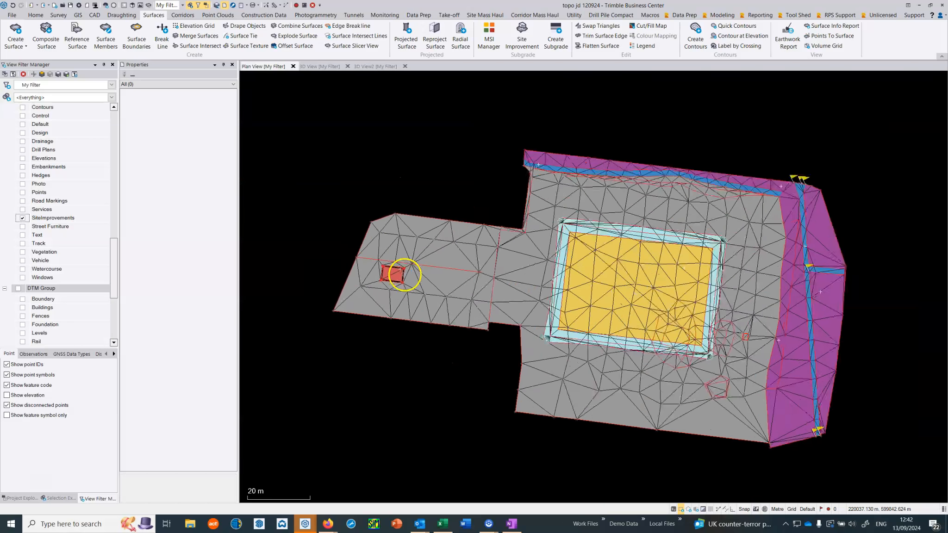
{"action": "middle_click_drag", "start_coordinate": [433, 280], "coordinate": [427, 261]}
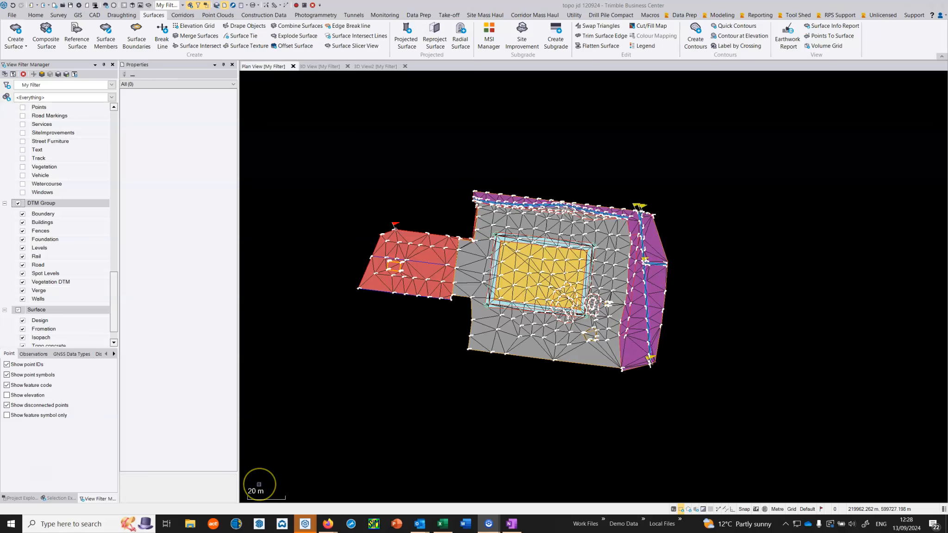
- Examine the western red area with its boundaries, breaklines and spot levels in plan
{"action": "middle_click_drag", "start_coordinate": [499, 356], "coordinate": [500, 385]}
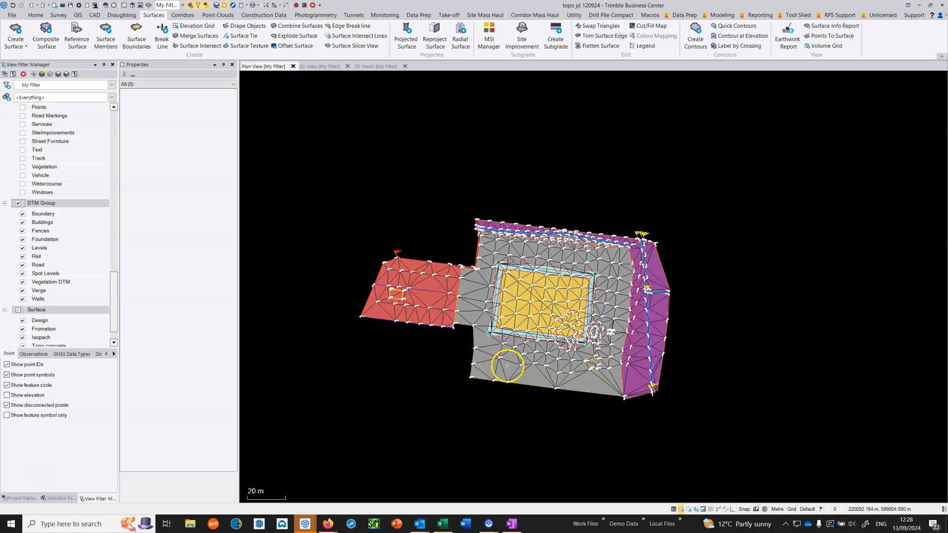
{"action": "scroll", "coordinate": [486, 278], "scroll_direction": "up", "scroll_amount": 3}
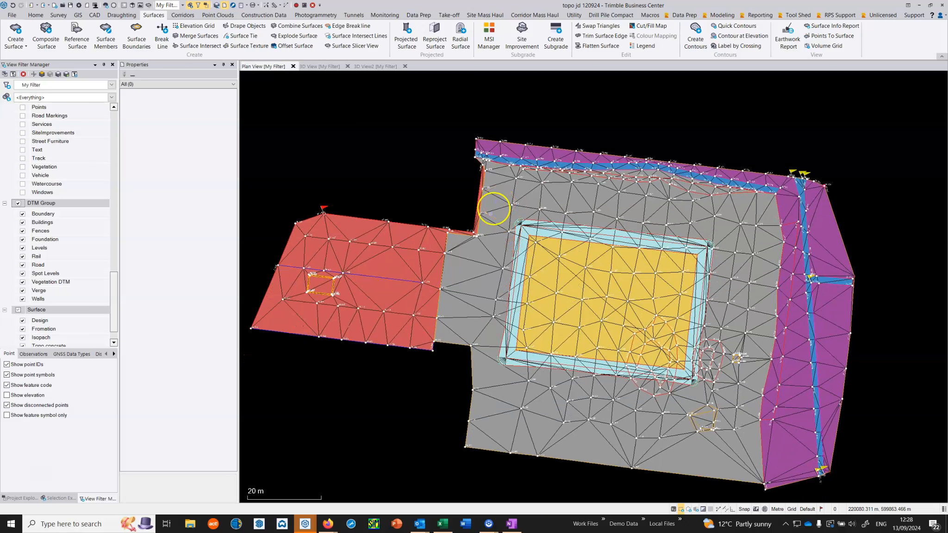
{"action": "scroll", "coordinate": [445, 273], "scroll_direction": "up", "scroll_amount": 3}
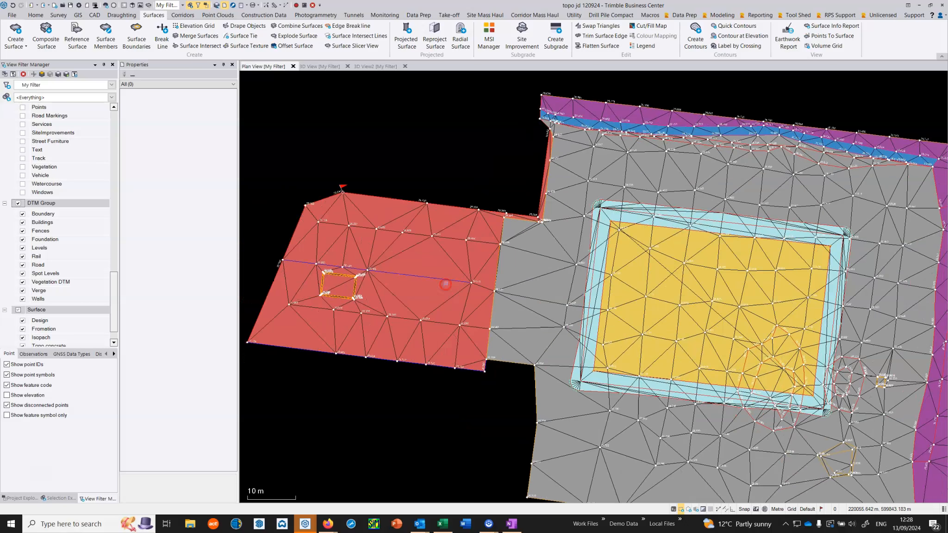
{"action": "middle_click_drag", "start_coordinate": [663, 175], "coordinate": [617, 201]}
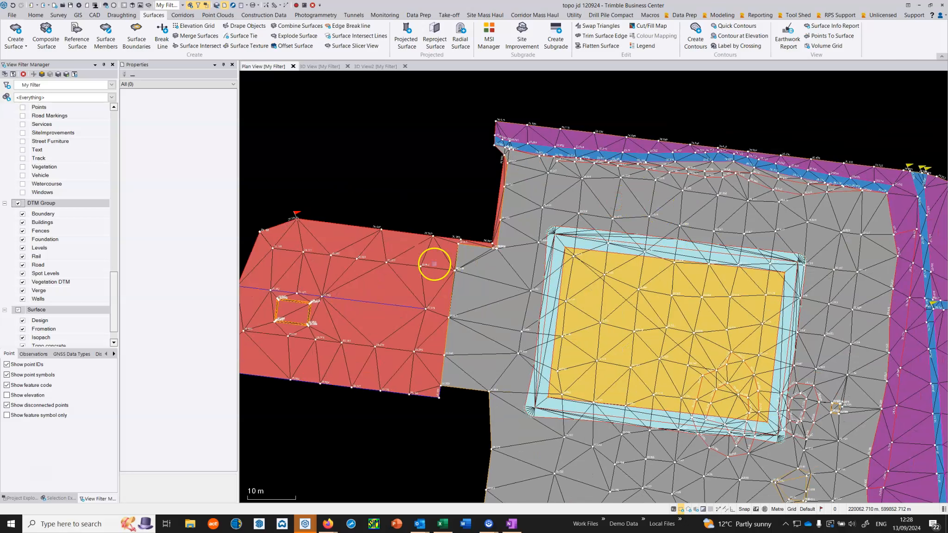
{"action": "scroll", "coordinate": [433, 273], "scroll_direction": "up", "scroll_amount": 2}
{"action": "scroll", "coordinate": [429, 281], "scroll_direction": "up", "scroll_amount": 2}
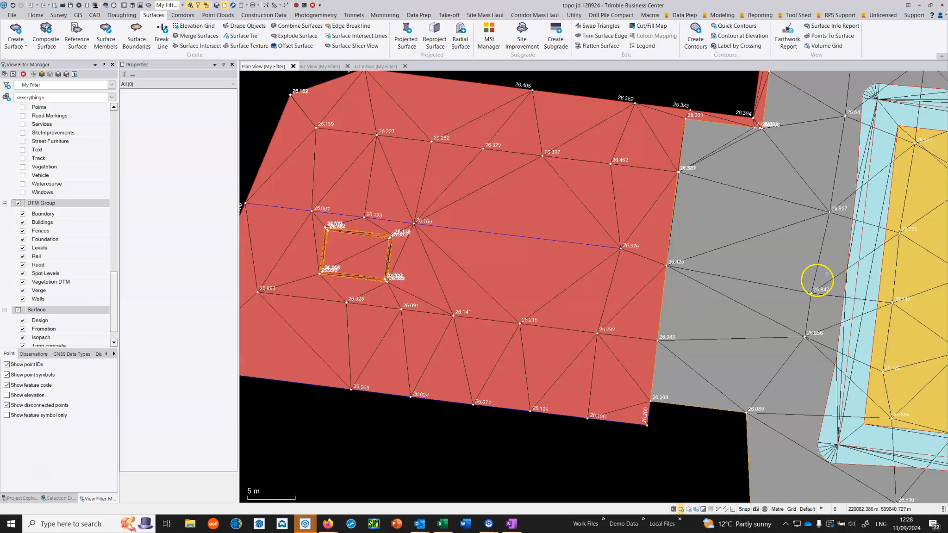
- Examine the cyan band around the yellow area and check which objects lie at its northern edge
{"action": "middle_click_drag", "start_coordinate": [819, 275], "coordinate": [560, 302]}
{"action": "scroll", "coordinate": [562, 302], "scroll_direction": "down", "scroll_amount": 2}
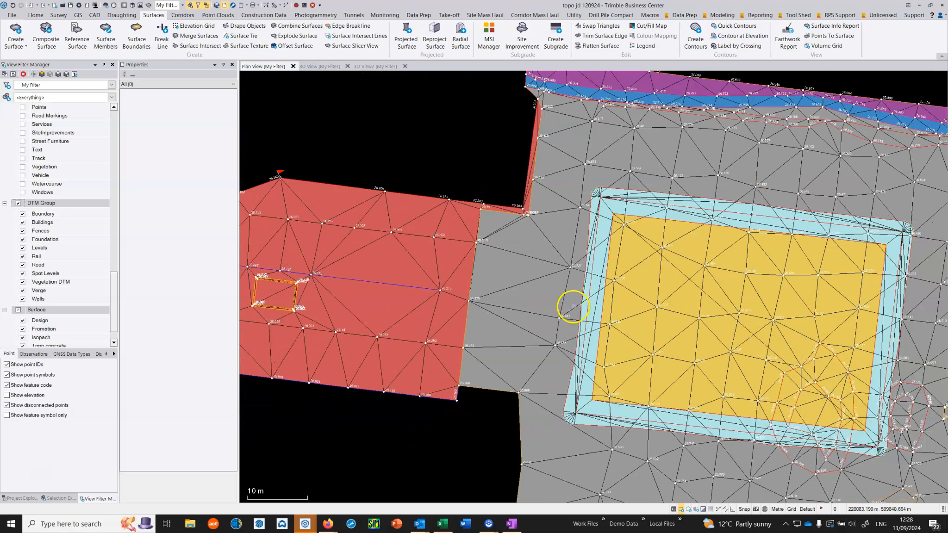
{"action": "scroll", "coordinate": [575, 258], "scroll_direction": "up", "scroll_amount": 4}
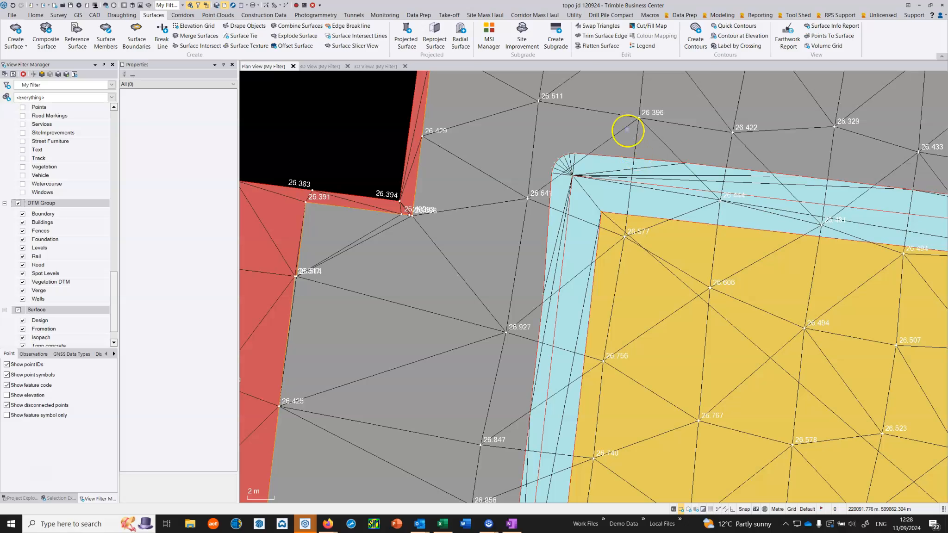
{"action": "left_click", "coordinate": [619, 156]}
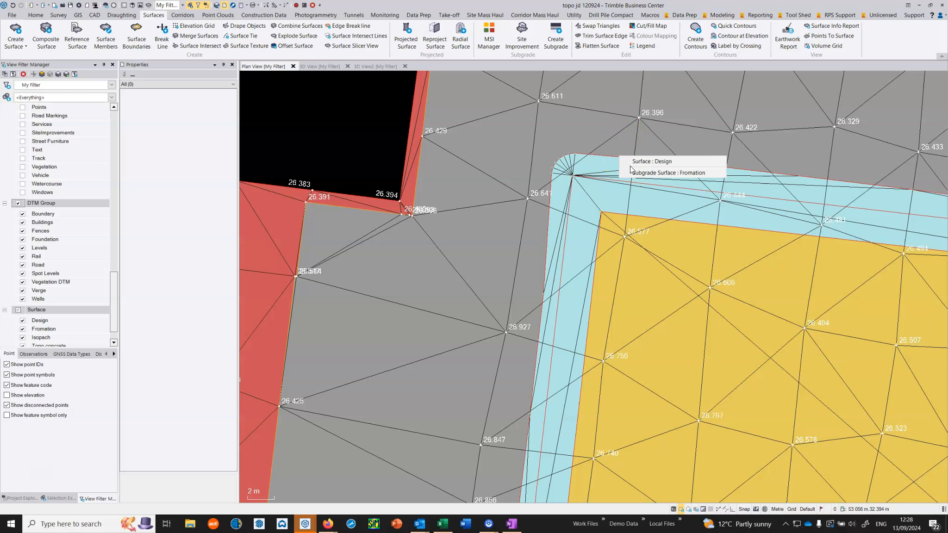
{"action": "scroll", "coordinate": [513, 231], "scroll_direction": "down", "scroll_amount": 2}
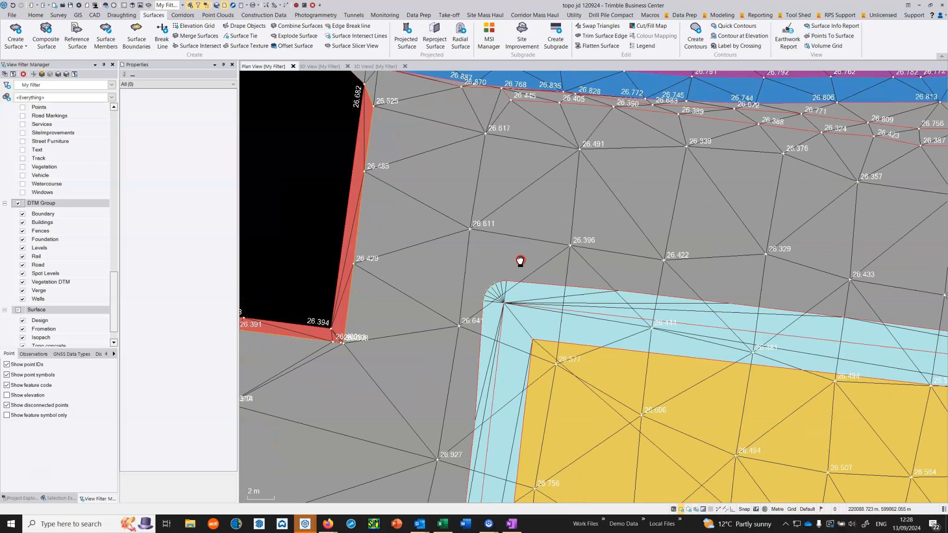
- Turn on the visibility of all general layers
{"action": "scroll", "coordinate": [104, 296], "scroll_direction": "up", "scroll_amount": 3}
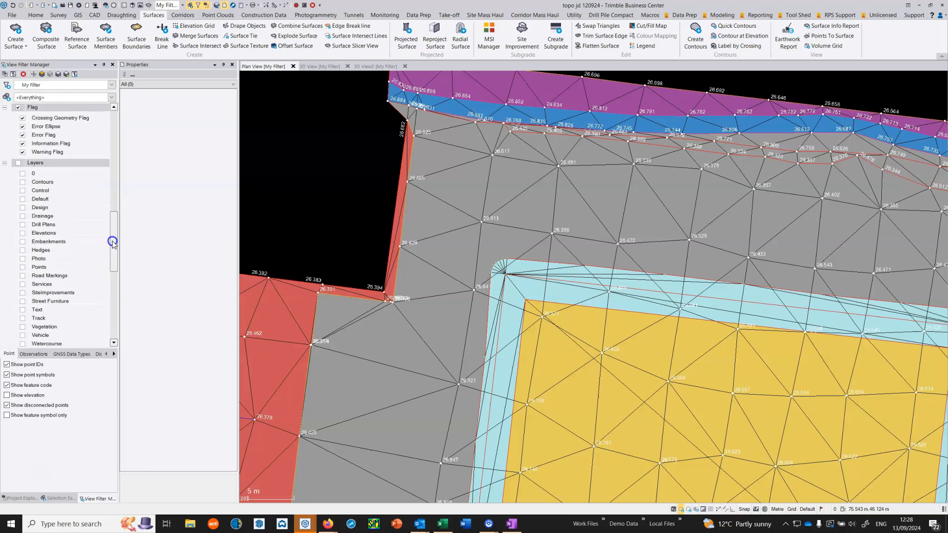
{"action": "scroll", "coordinate": [106, 209], "scroll_direction": "up", "scroll_amount": 4}
{"action": "left_click", "coordinate": [18, 173]}
- Select the kerb line between the northern purple and blue strips and check its surface sharpness property
{"action": "middle_click_drag", "start_coordinate": [614, 212], "coordinate": [499, 334]}
{"action": "scroll", "coordinate": [448, 255], "scroll_direction": "up", "scroll_amount": 3}
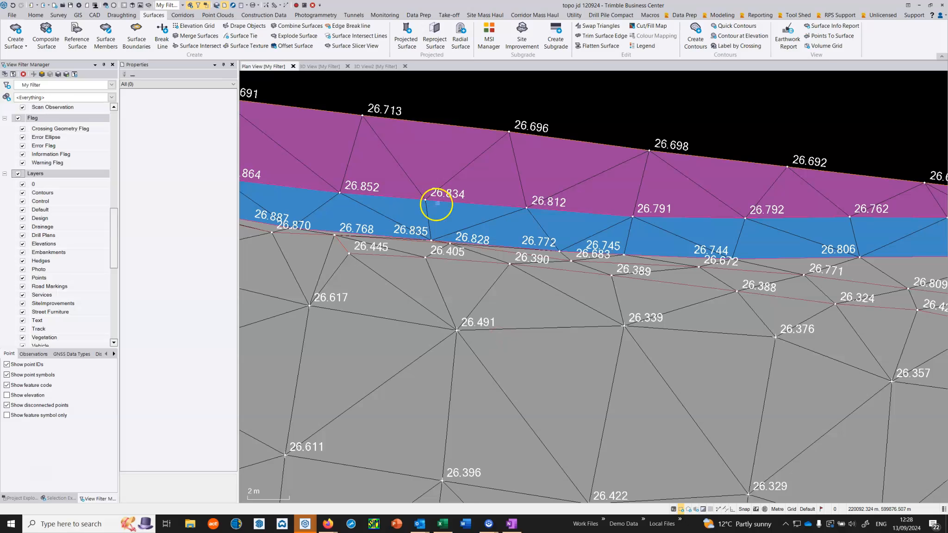
{"action": "left_click", "coordinate": [449, 203]}
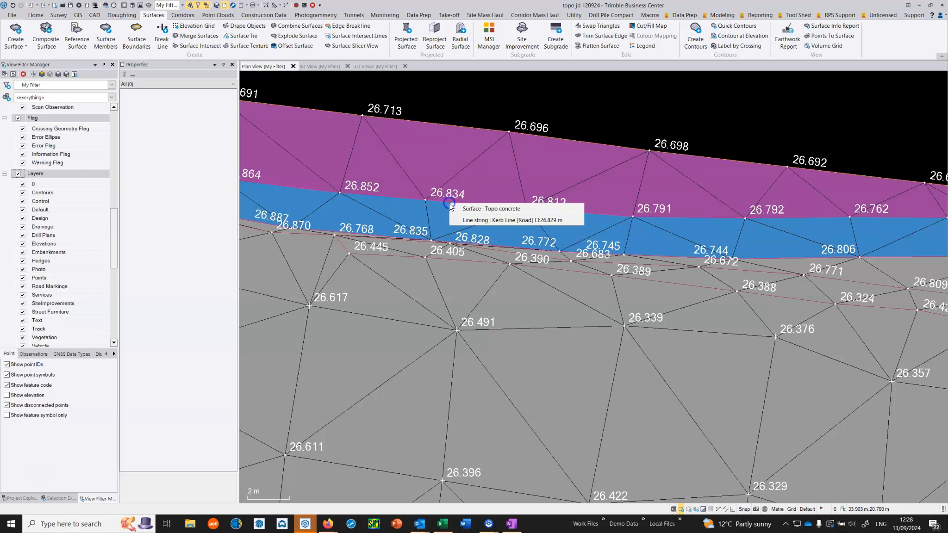
{"action": "left_click", "coordinate": [471, 220]}
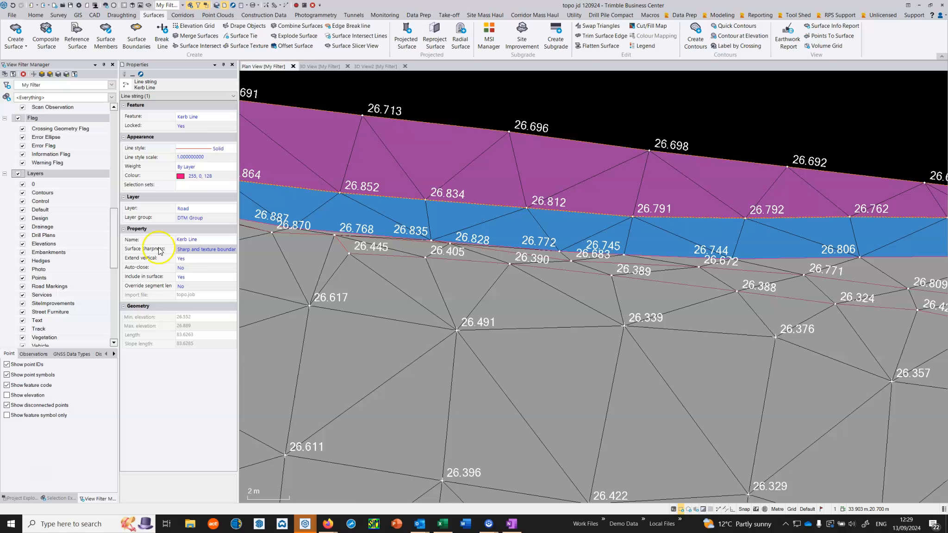
- Clear the kerb line selection and review the coloured areas across the whole site in plan
{"action": "scroll", "coordinate": [643, 336], "scroll_direction": "down", "scroll_amount": 3}
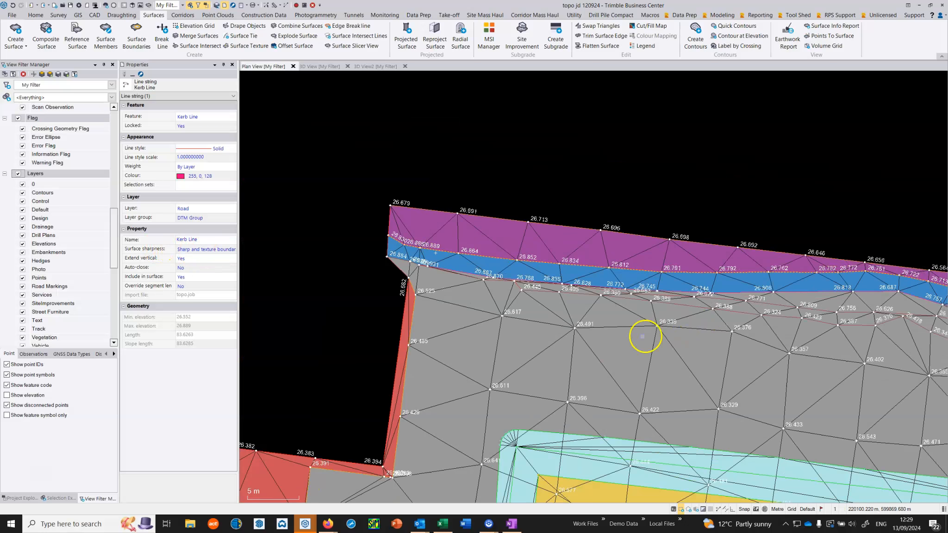
{"action": "scroll", "coordinate": [643, 337], "scroll_direction": "down", "scroll_amount": 5}
{"action": "middle_click_drag", "start_coordinate": [586, 299], "coordinate": [578, 270]}
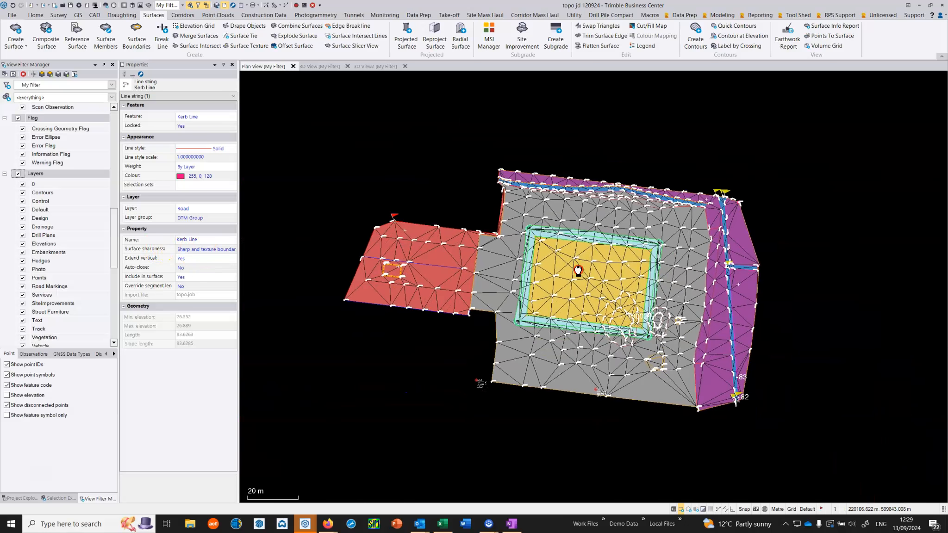
{"action": "left_click", "coordinate": [466, 341]}
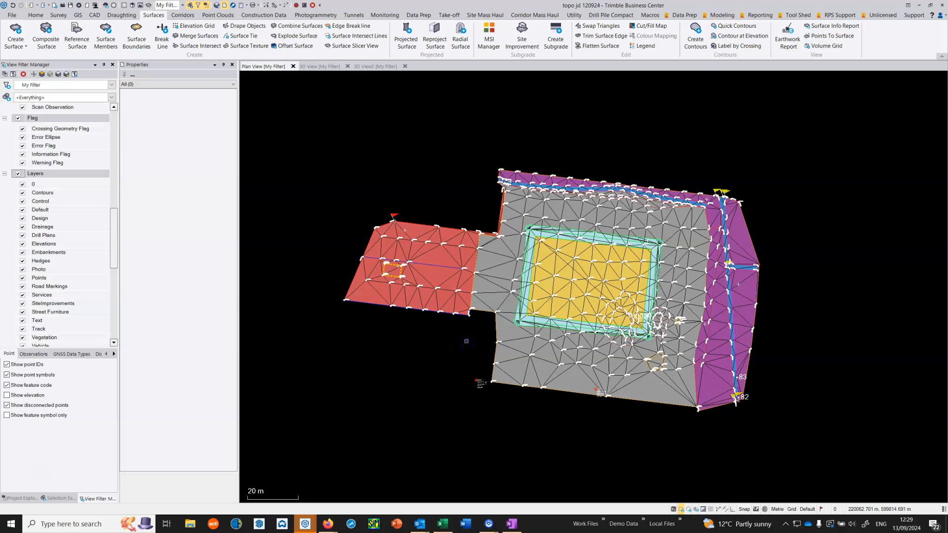
{"action": "middle_click_drag", "start_coordinate": [449, 311], "coordinate": [469, 311]}
{"action": "scroll", "coordinate": [470, 310], "scroll_direction": "up", "scroll_amount": 1}
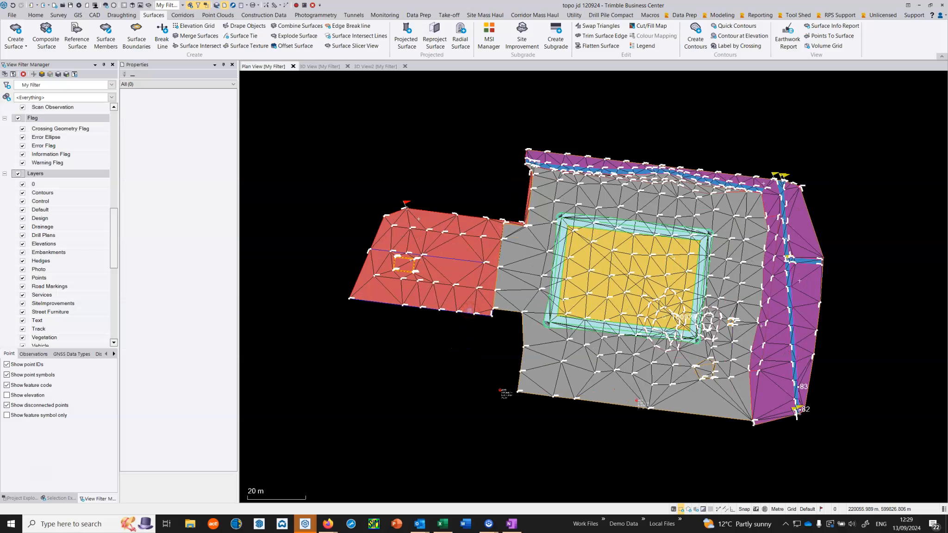